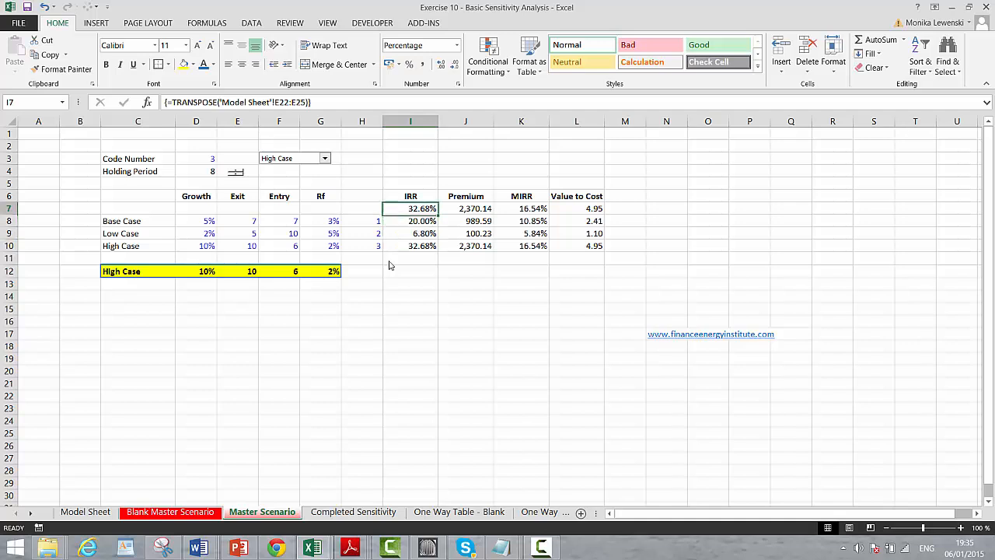
Examine the IRR results and their TABLE formulas for the three cases, along with the TRANSPOSE formula row above them.
key("Down")
key("shift+Down")
key("shift+Up")
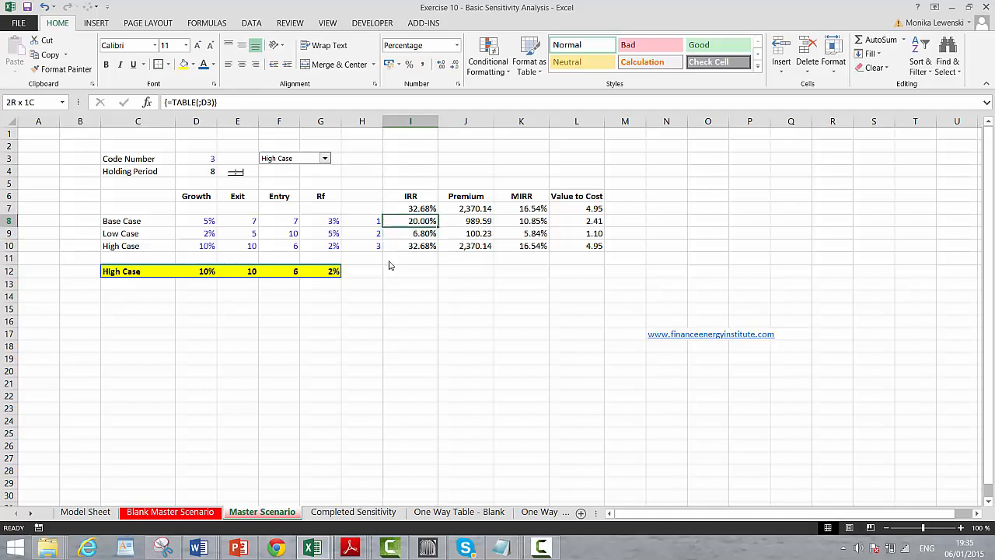
key("shift+Down")
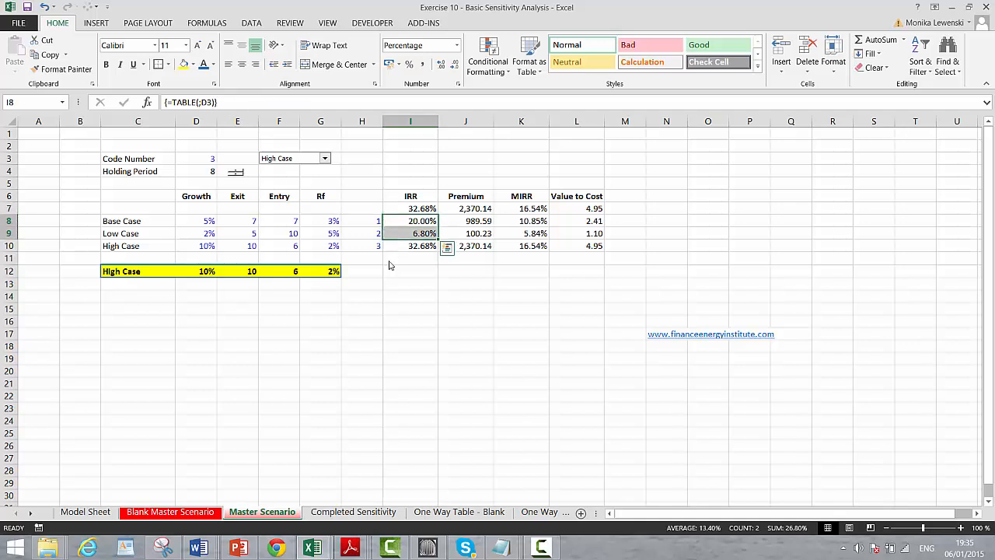
key("Down")
key("Up")
key("Down")
key("Up")
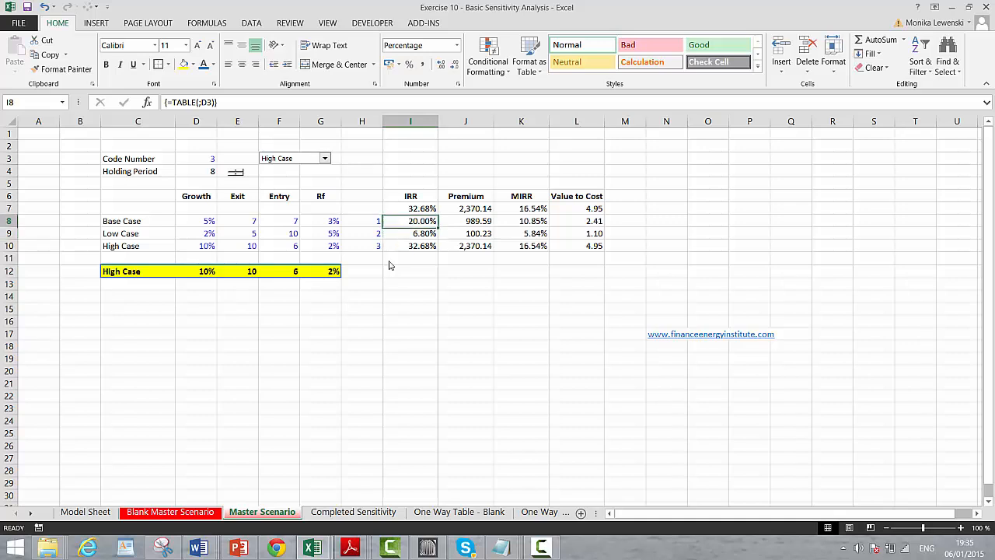
key("shift+Down")
key("shift+Down")
key("Up")
key("Right")
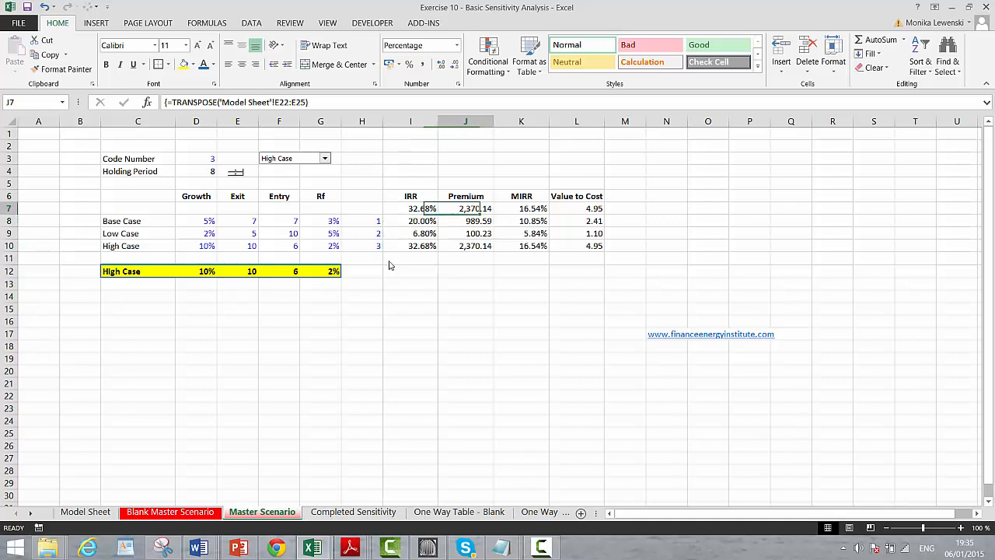
Look through the Base Case and Low Case assumptions for Growth, Exit, Entry and Rf.
key("Left")
key("Left")
key("Left")
key("Left")
key("Left")
key("Down")
key("Left")
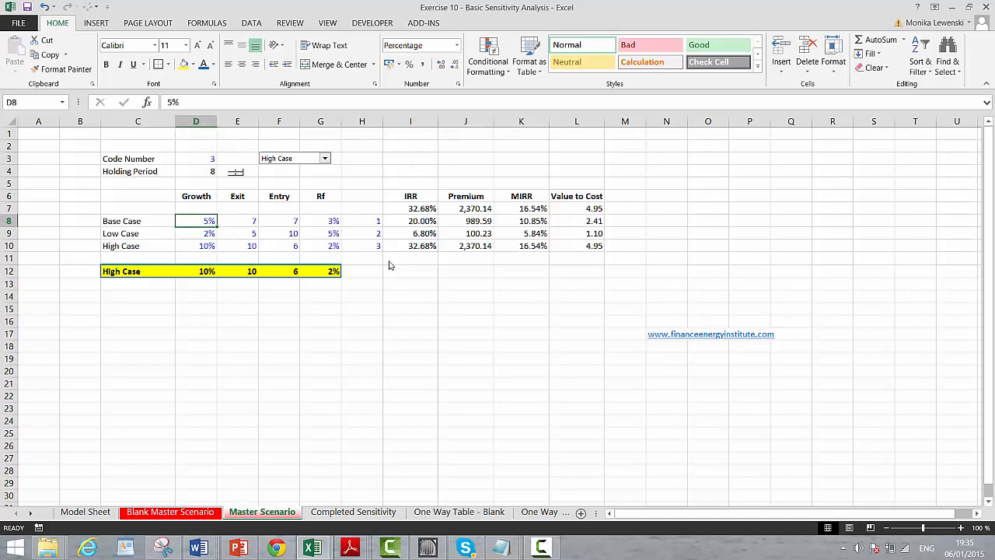
key("Down")
key("Right")
key("Right")
key("Right")
key("Right")
key("Left")
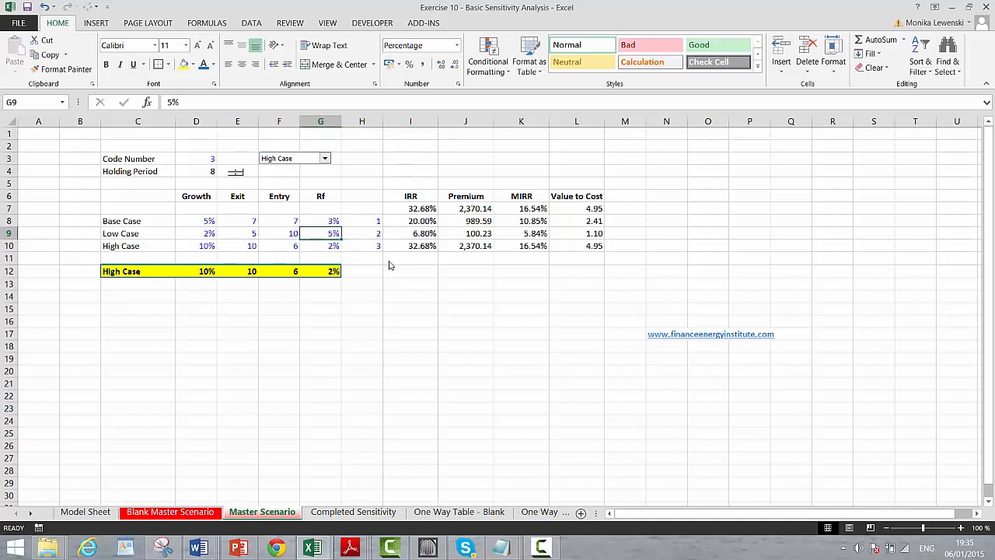
key("Right")
key("Left")
key("Left")
key("Left")
key("Right")
key("Right")
Step the Holding Period up to 10 and back down to 3.
left_click(241, 172)
left_click(241, 173)
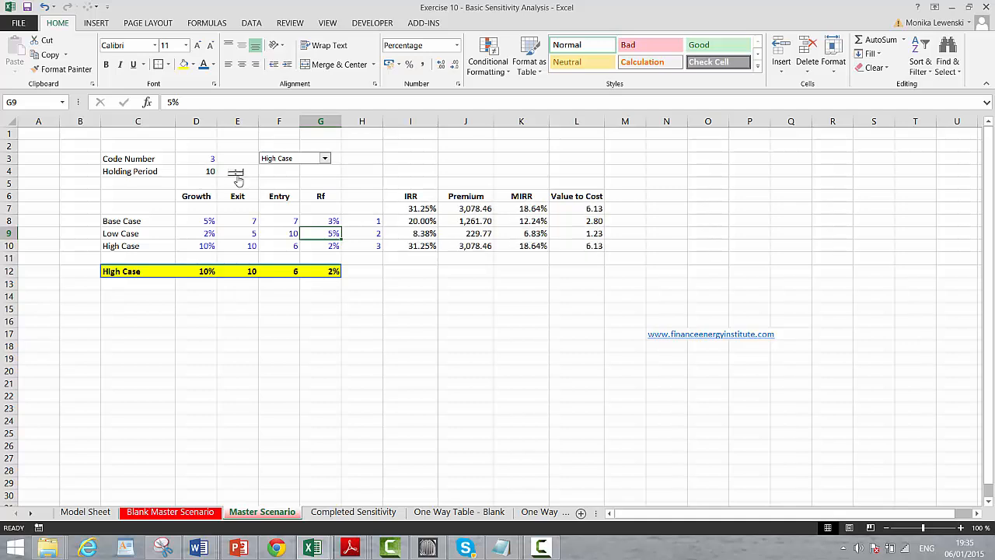
left_click(238, 175)
left_click(237, 178)
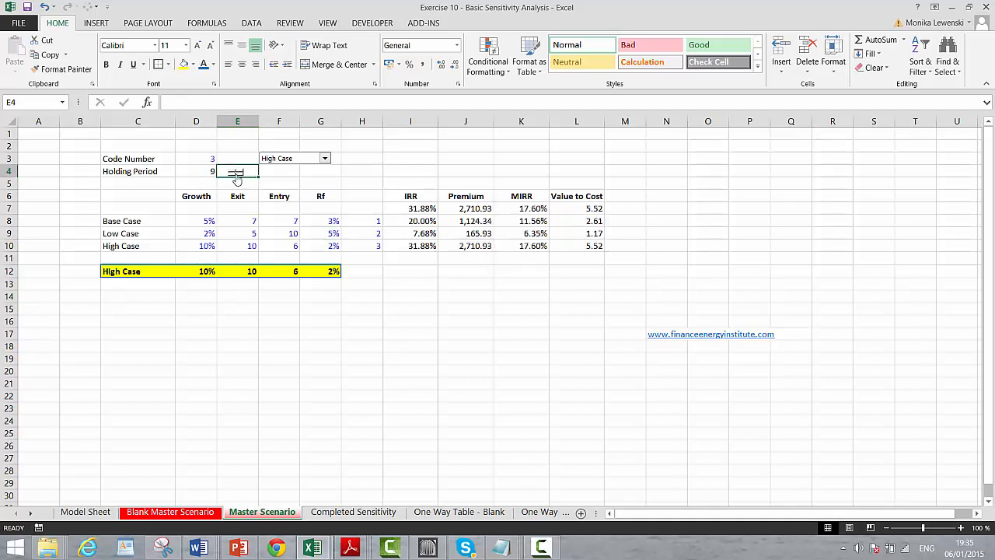
left_click(237, 176)
left_click(237, 176)
left_click(237, 176)
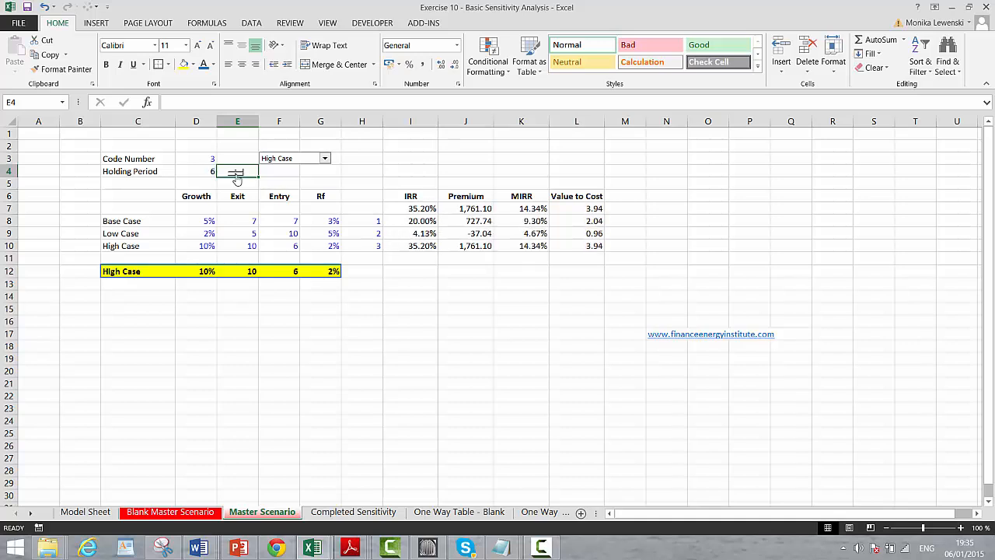
left_click(237, 175)
left_click(237, 175)
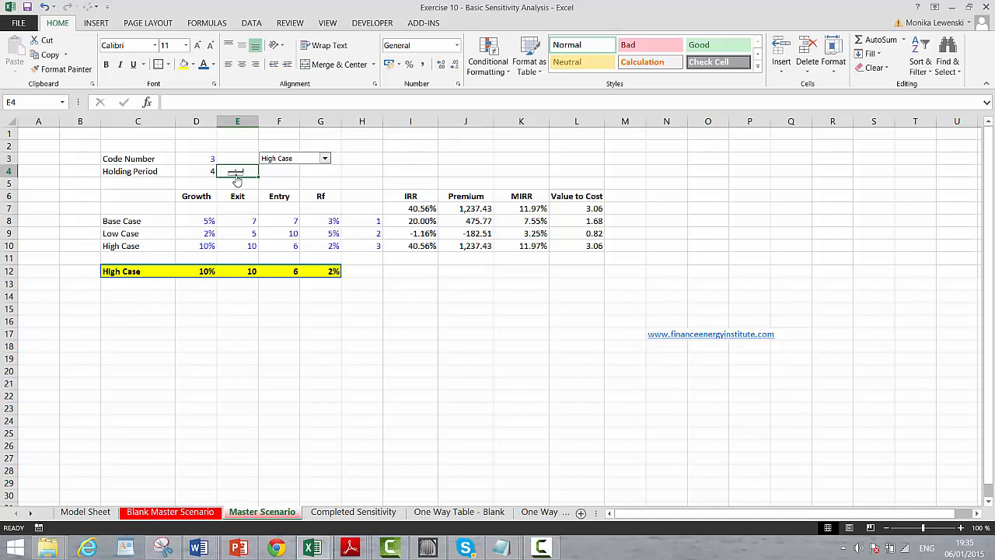
left_click(237, 175)
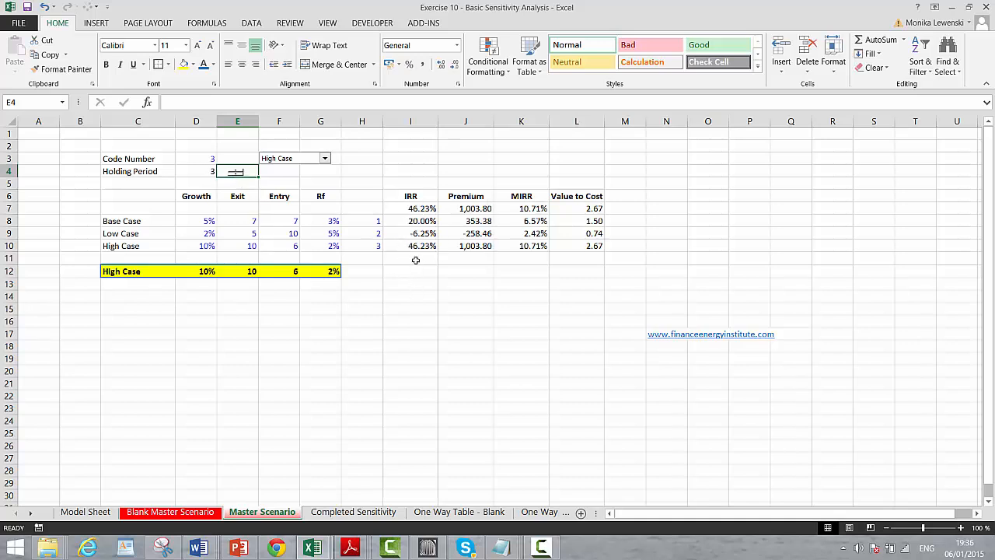
Enter the notes TRANSPOSE in cell J1 and INDEX in cell J2.
left_click(212, 305)
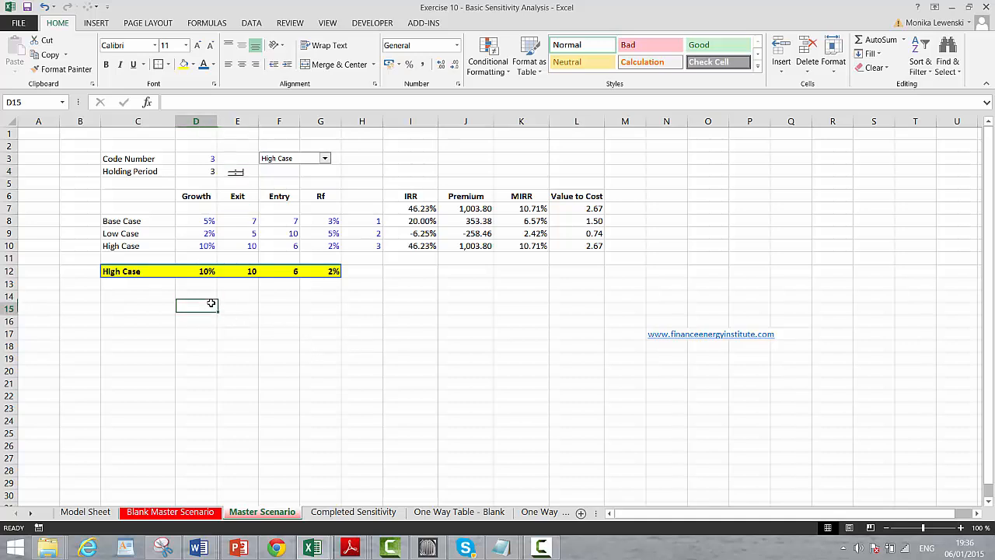
key("Up")
key("Up")
key("Up")
key("Up")
key("Up")
key("Up")
key("Up")
key("Up")
key("Up")
key("Up")
key("Up")
key("Up")
key("Up")
key("Up")
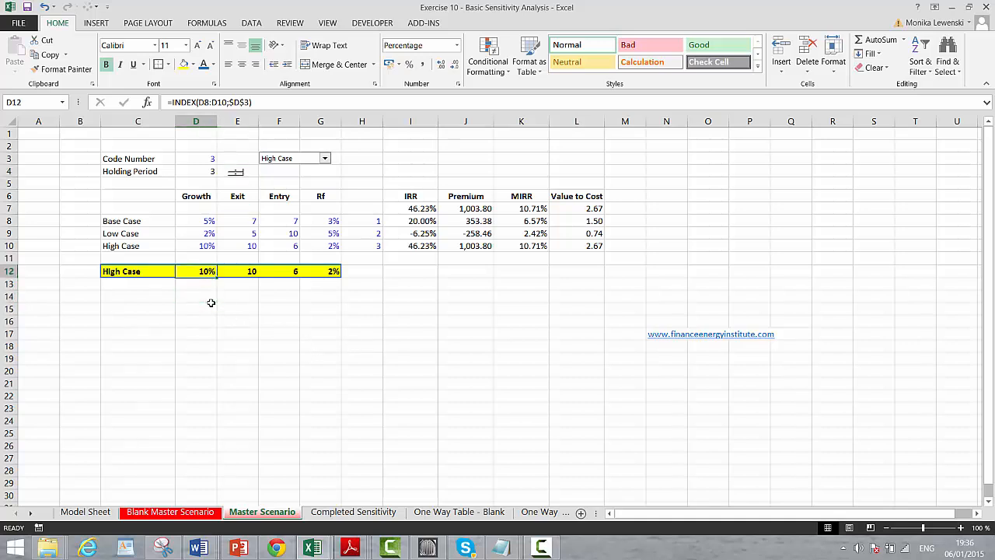
key("Right")
key("Right")
key("Right")
key("Right")
key("Right")
key("Right")
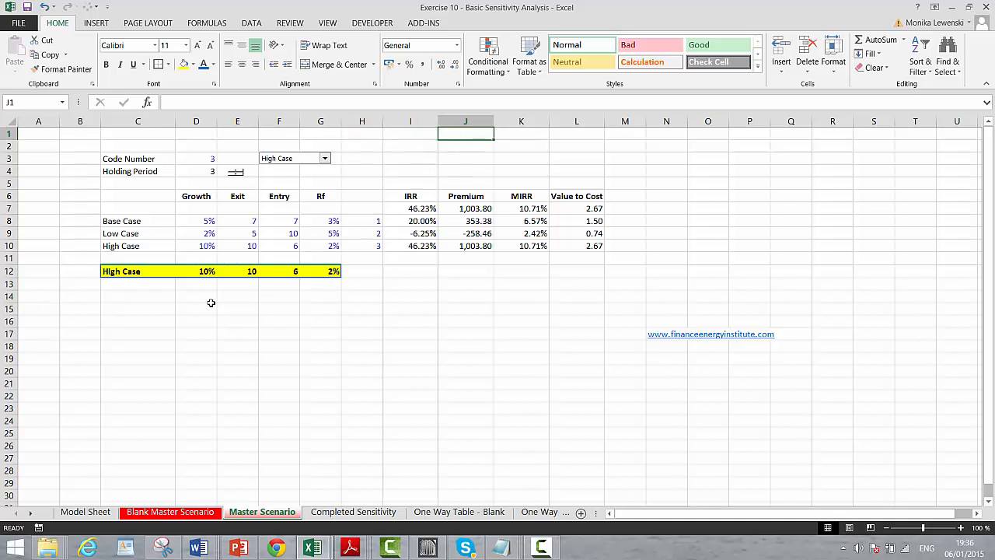
type("TRANSPOSE")
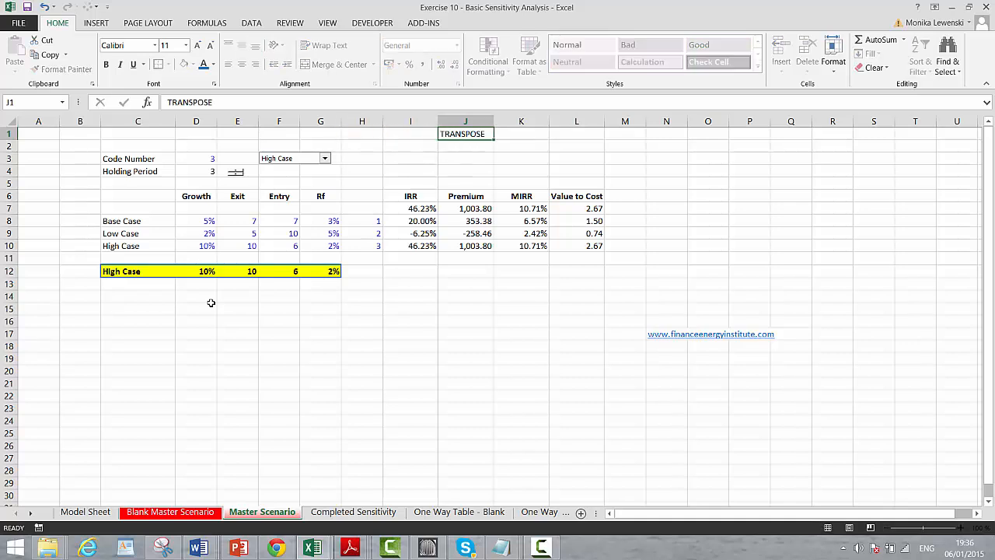
key("Return")
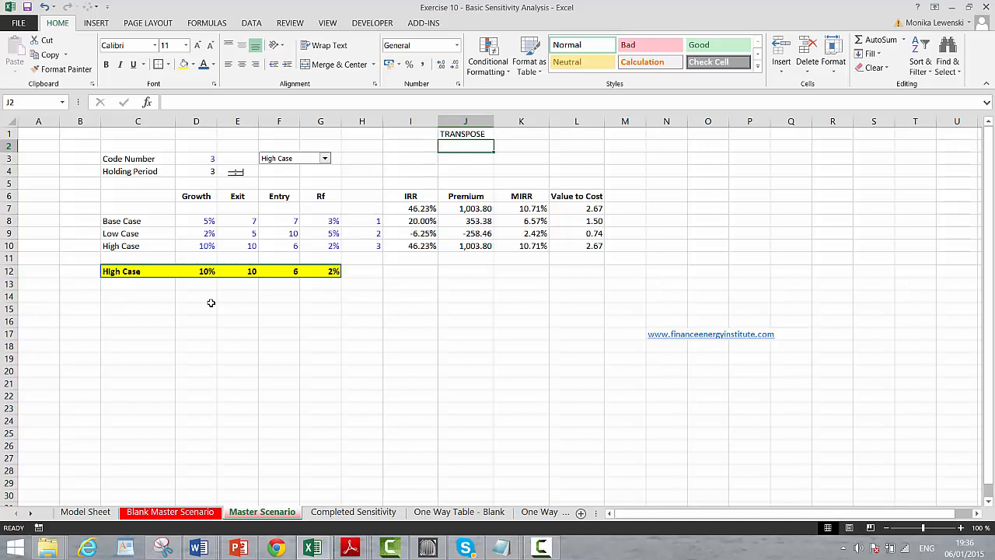
type("INDEX")
key("Return")
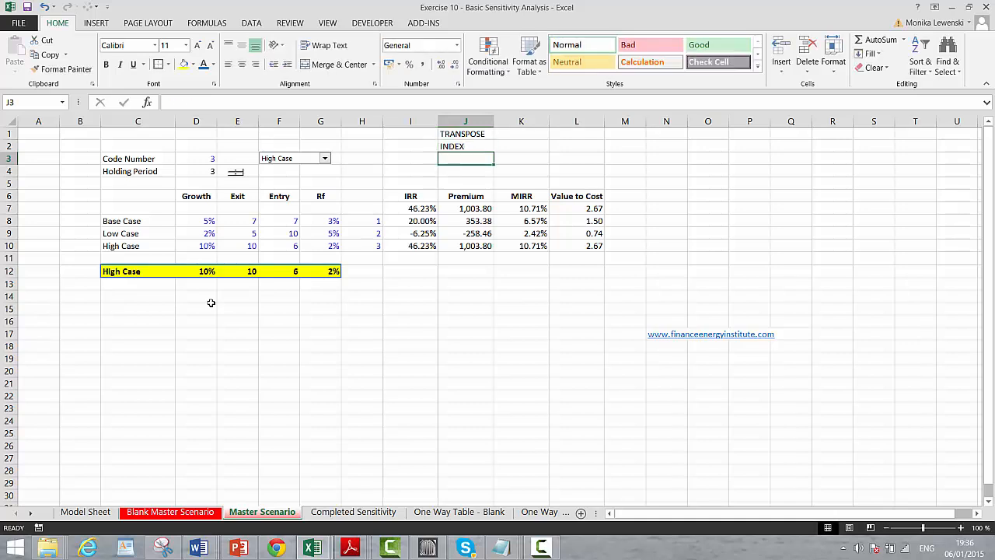
Enter the notes DATA TABLE in cell J3 and MACRO for DATA TABLE in cell J4.
type("DATA TABLE")
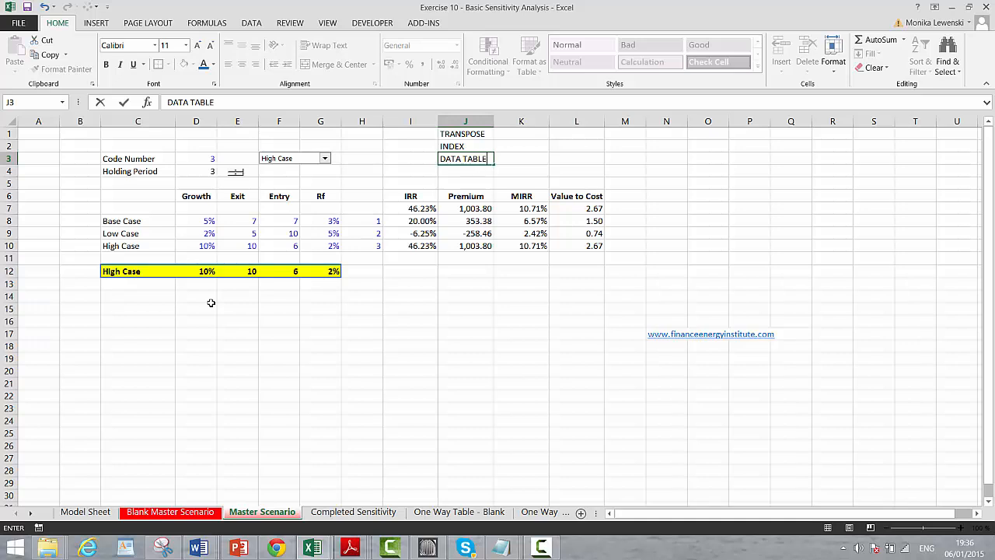
key("Return")
type("Ma")
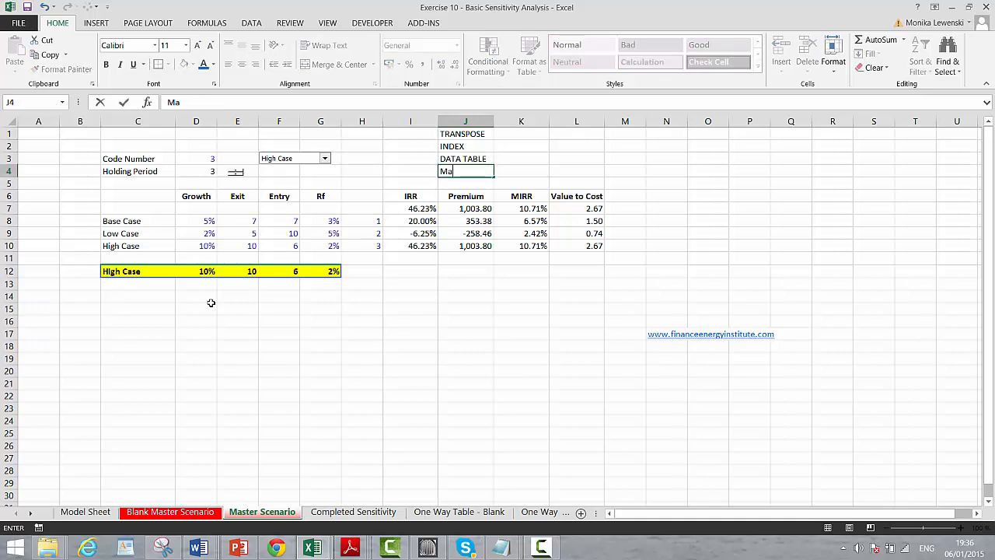
key("BackSpace")
key("BackSpace")
type("MACRO for DATA")
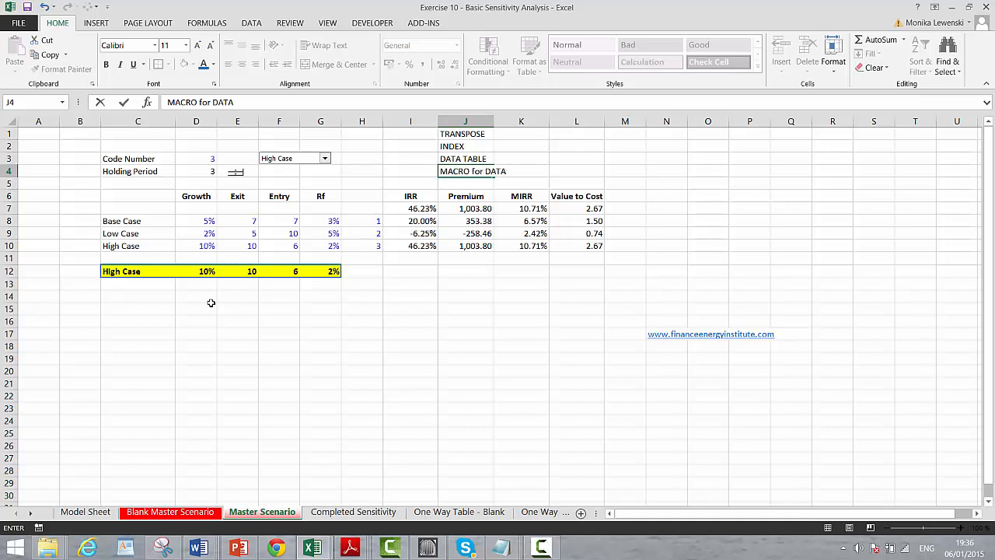
type(" TABLE")
key("Return")
Insert 15 blank rows above the yellow High Case row at row 12.
key("Down")
key("Down")
key("Down")
key("Down")
key("Down")
key("Down")
key("Down")
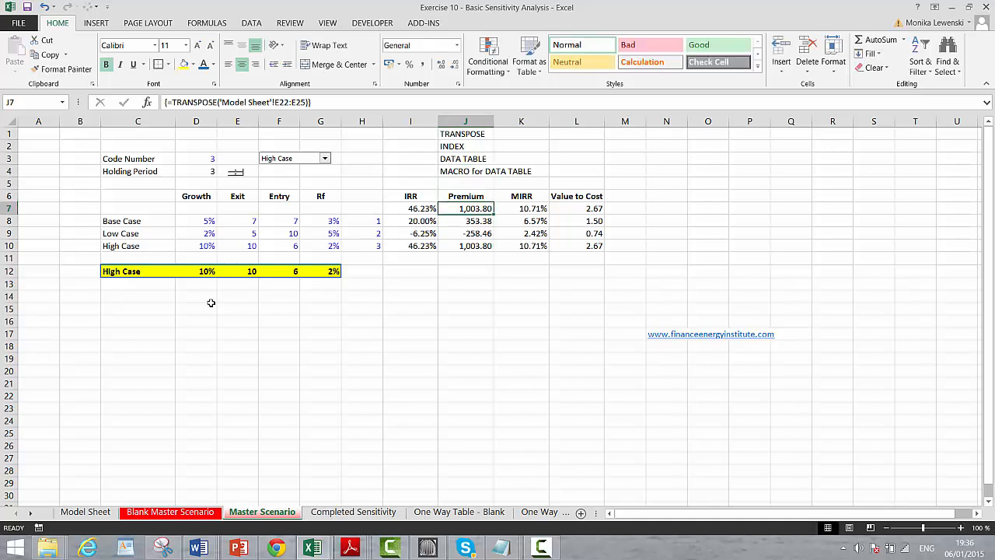
key("Left")
key("Left")
key("Left")
key("Left")
key("Left")
key("Left")
key("Left")
key("Left")
key("Left")
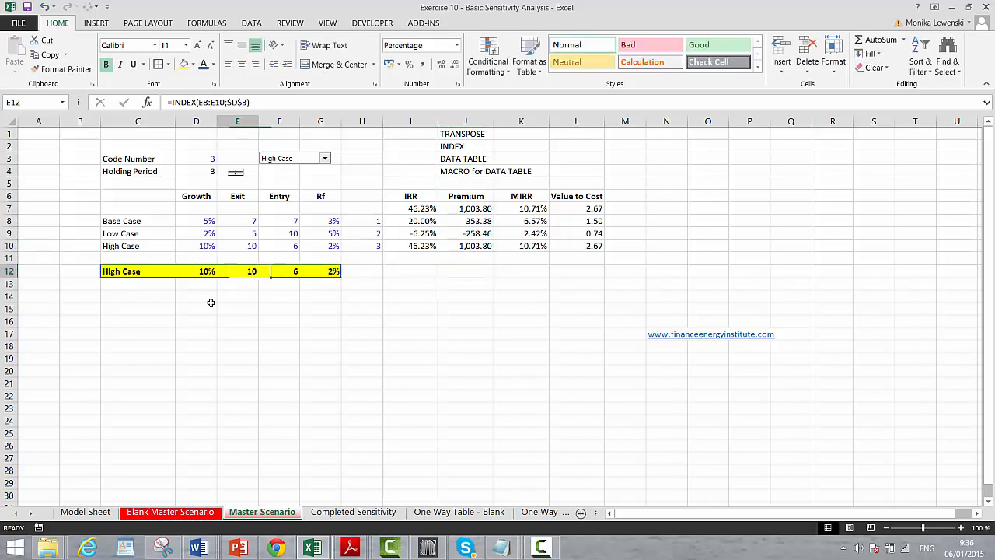
key("shift+space")
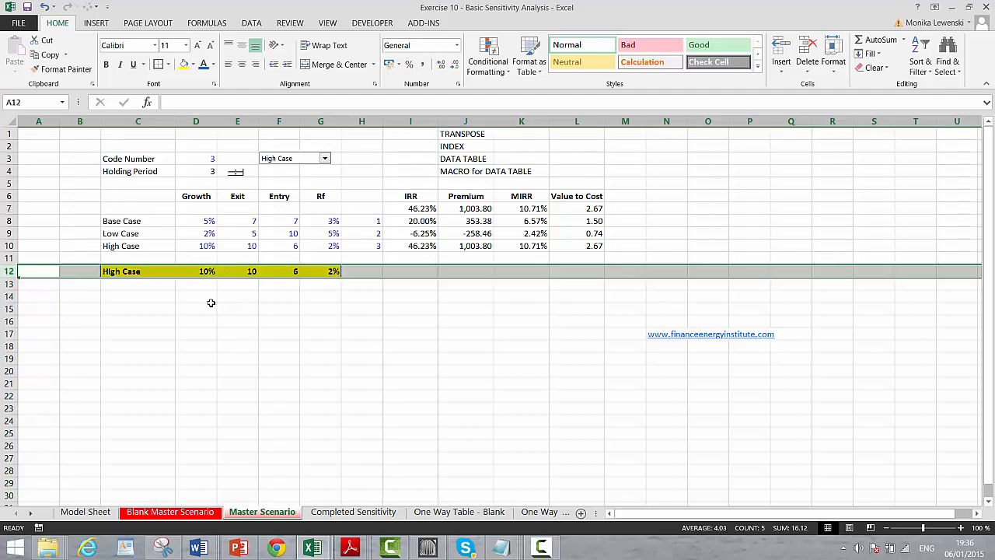
key("ctrl+shift+plus")
key("ctrl+shift+plus")
key("ctrl+shift+plus")
key("ctrl+shift+plus")
key("ctrl+shift+plus")
key("ctrl+shift+plus")
key("ctrl+shift+plus")
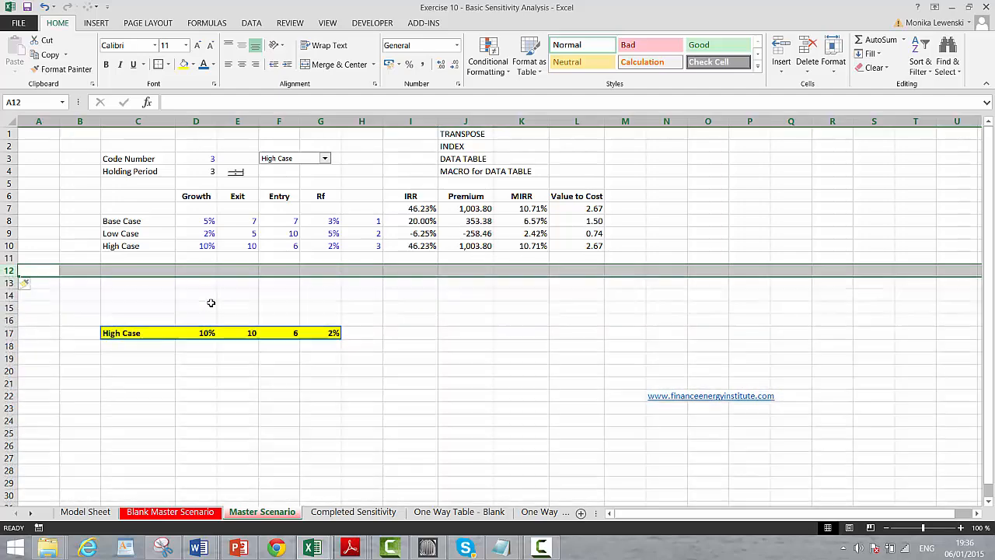
key("ctrl+shift+plus")
key("ctrl+shift+plus")
key("ctrl+shift+plus")
key("ctrl+shift+plus")
key("ctrl+shift+plus")
key("ctrl+shift+plus")
key("ctrl+shift+plus")
key("ctrl+shift+plus")
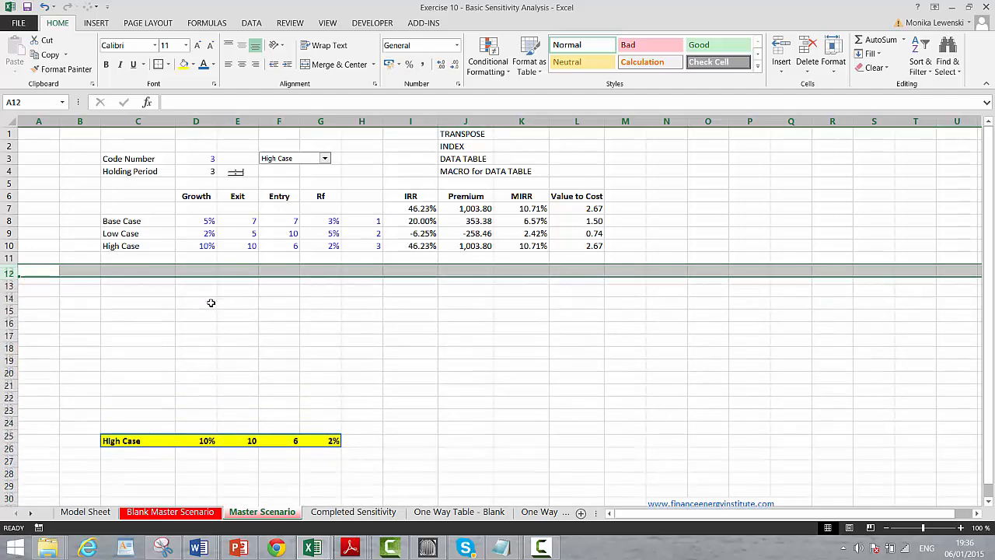
Review the Growth and Exit inputs of the Base Case in row 8.
key("Up")
key("Up")
key("Up")
key("Up")
key("Up")
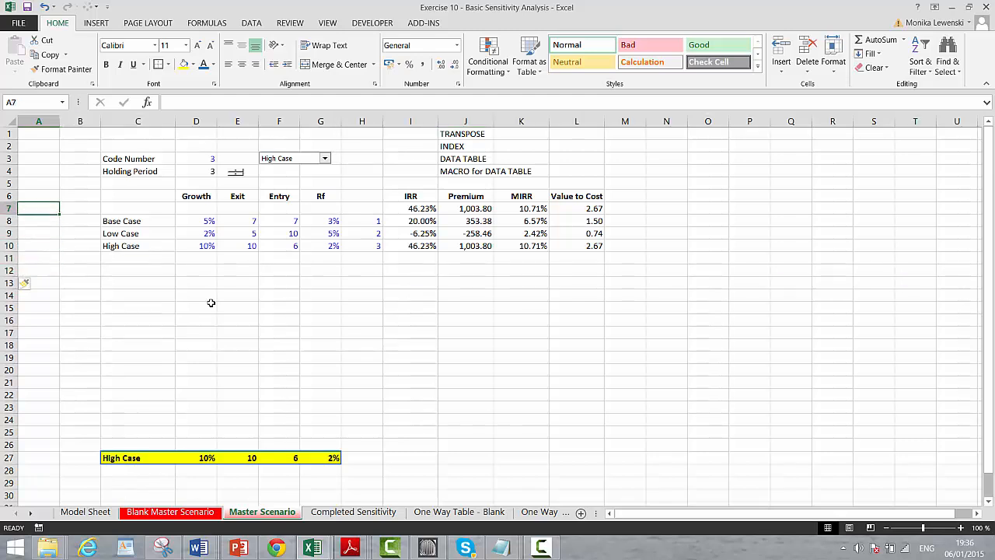
key("Right")
key("Right")
key("Right")
key("Up")
key("Down")
key("Down")
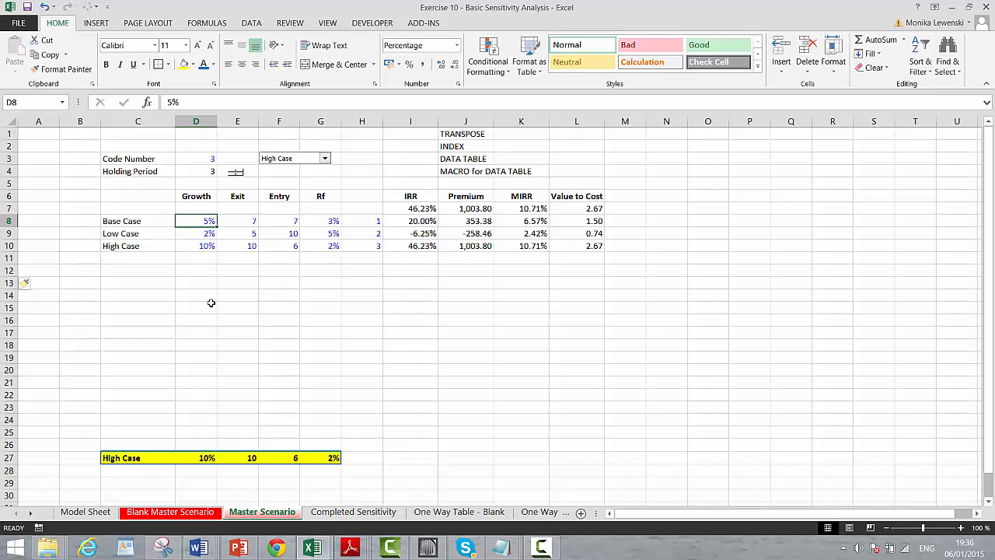
key("Down")
key("Up")
key("Right")
key("Right")
key("Right")
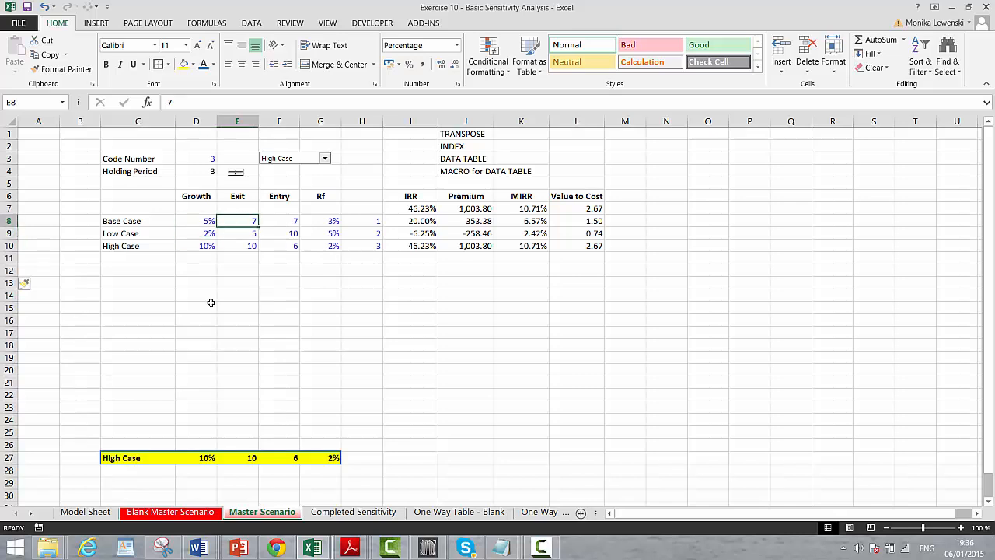
key("Left")
key("Left")
key("Left")
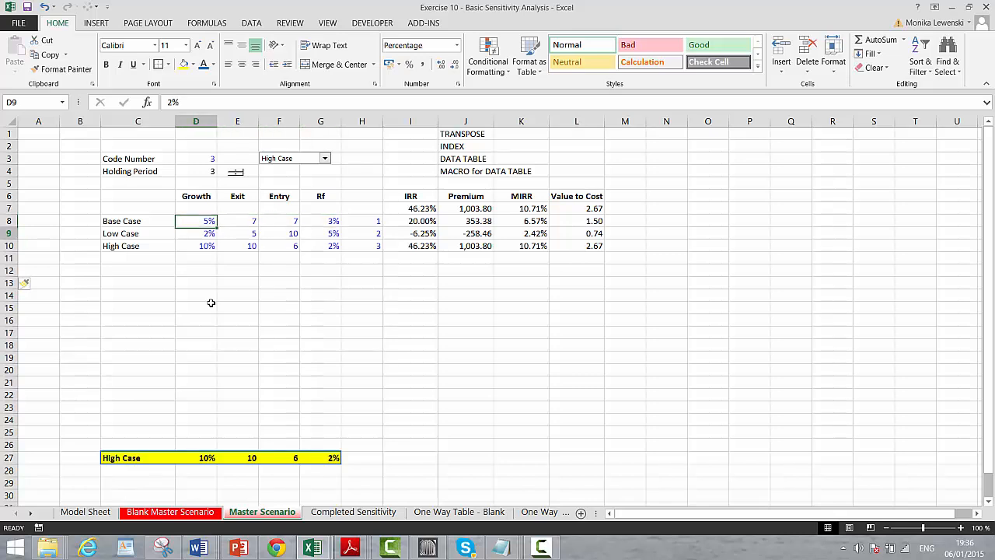
Compare the Base Case and Low Case assumptions in rows 8 and 9 across Growth, Exit, Entry and Rf.
key("Down")
key("Right")
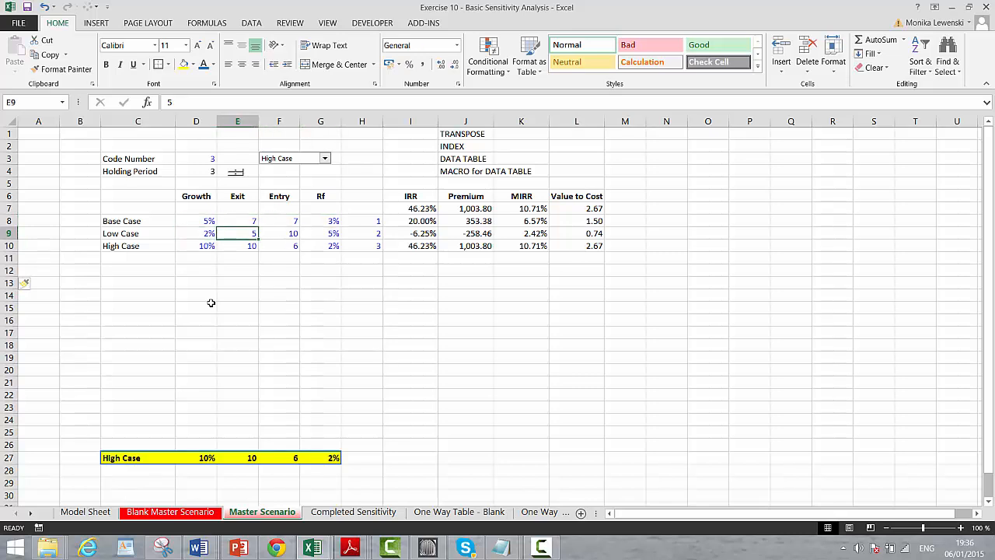
key("Up")
key("Left")
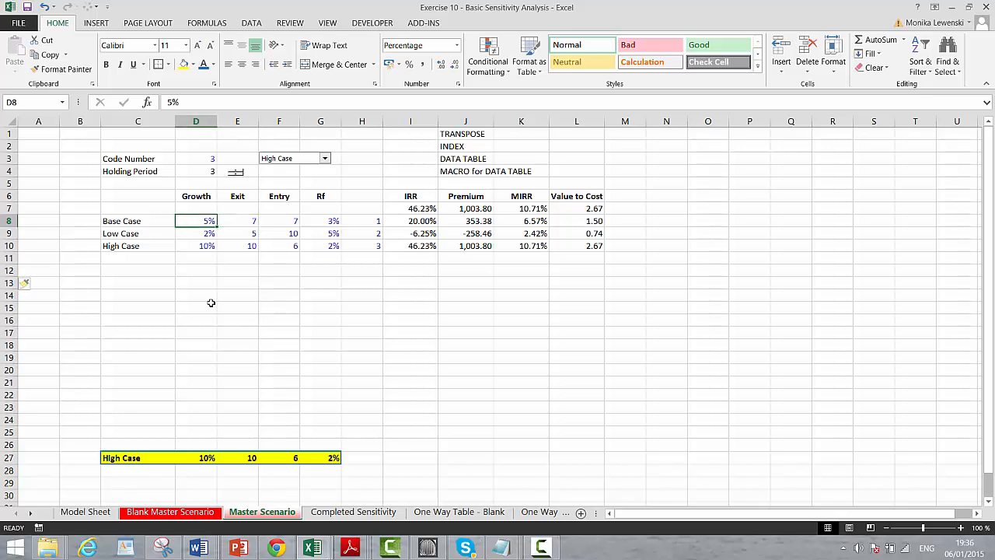
key("Up")
key("Right")
key("Right")
key("Down")
key("Right")
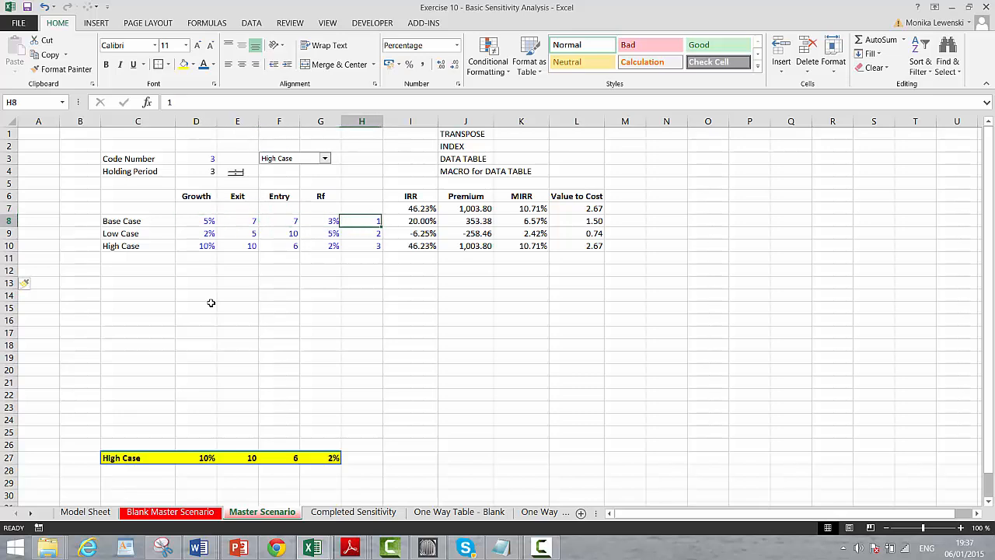
key("Right")
key("Left")
key("Left")
key("Left")
key("Down")
key("Left")
key("Left")
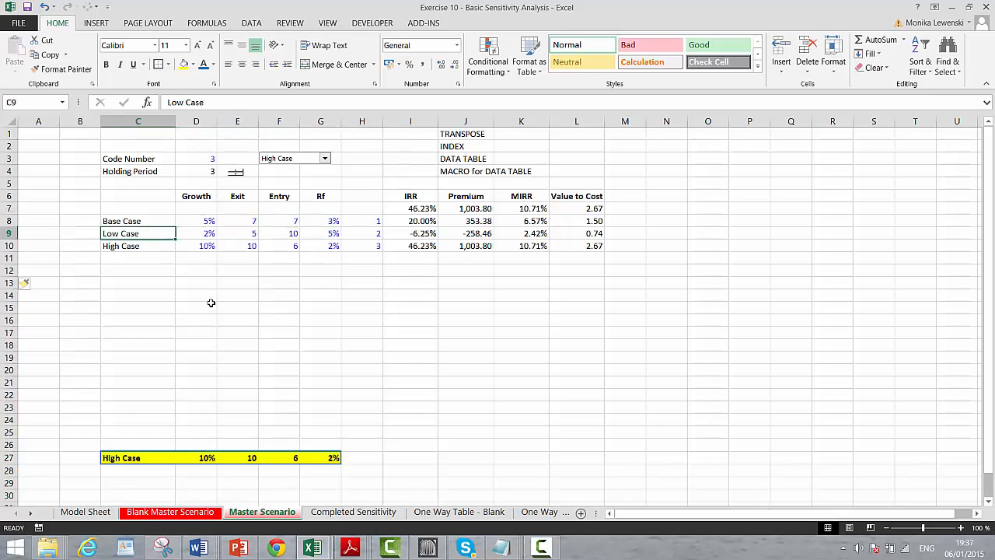
key("Right")
key("Right")
key("Right")
key("Right")
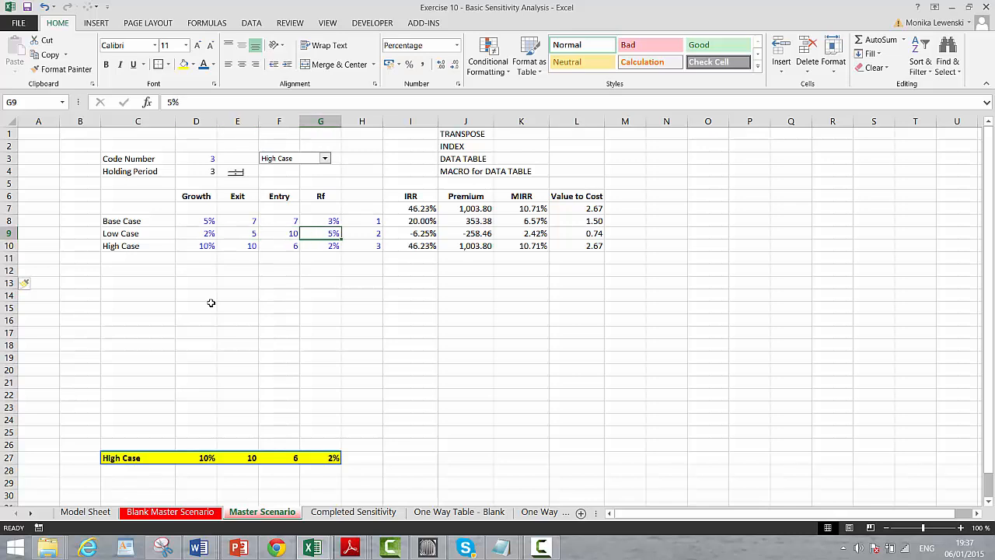
key("Left")
key("Up")
key("Down")
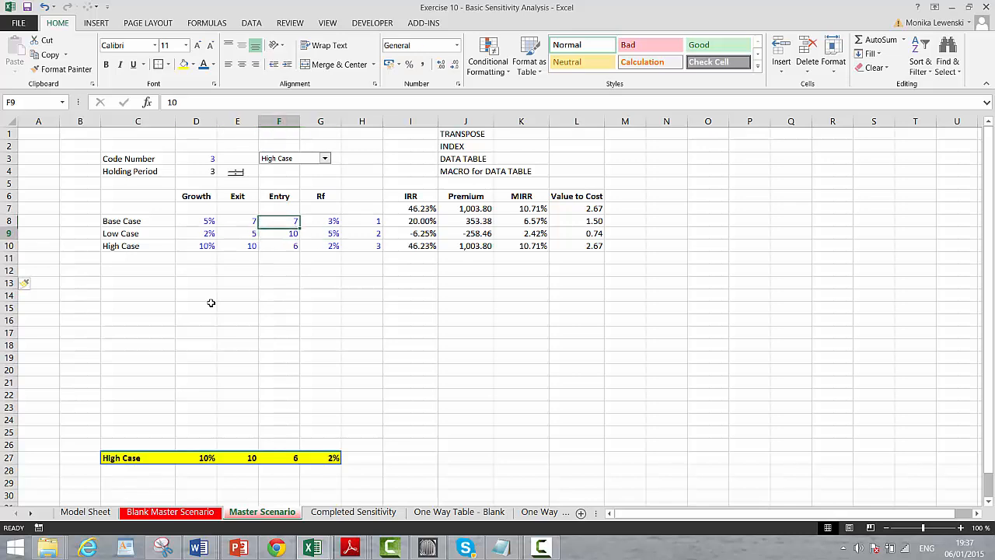
Check the Entry, Rf and Exit inputs of the Low Case against those of the Base Case.
key("Down")
key("Up")
key("Up")
key("Right")
key("Down")
key("Down")
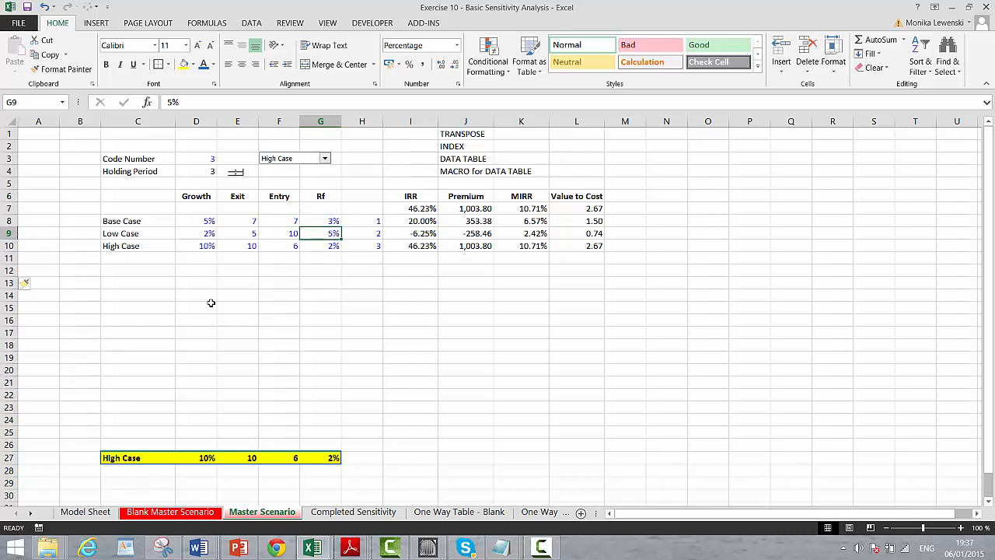
key("Up")
key("Up")
key("Up")
key("Left")
key("Left")
key("Down")
key("Down")
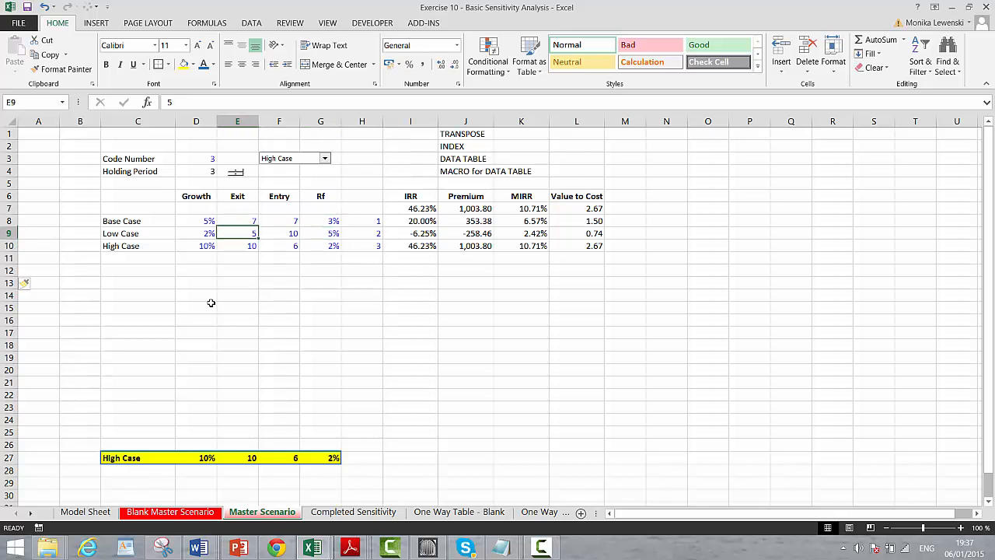
Compare the High Case assumptions in row 10 with the Base Case in row 8 from Growth through Rf.
key("Down")
key("Down")
key("Left")
key("Left")
key("Up")
key("Right")
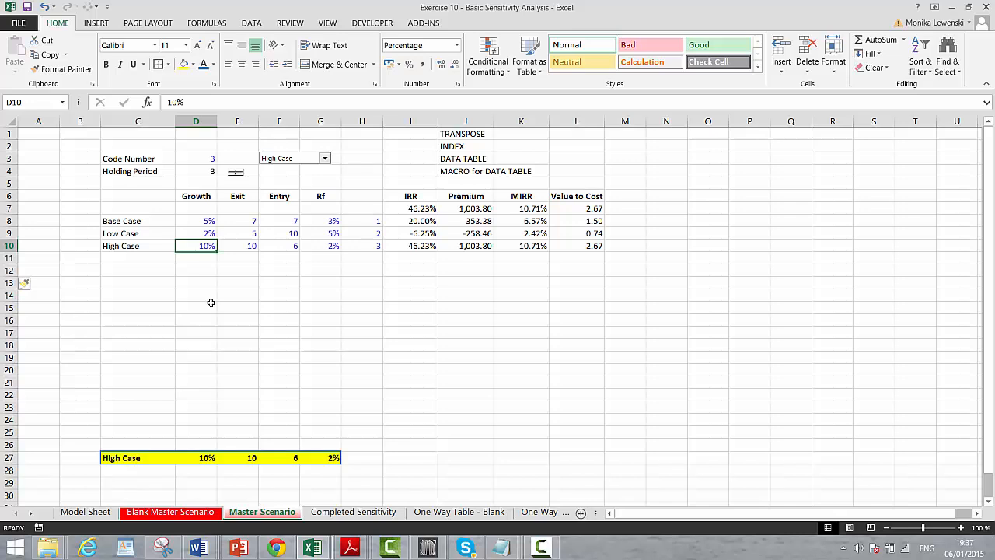
key("Up")
key("Up")
key("Down")
key("Down")
key("Right")
key("Up")
key("Up")
key("Right")
key("Right")
key("Right")
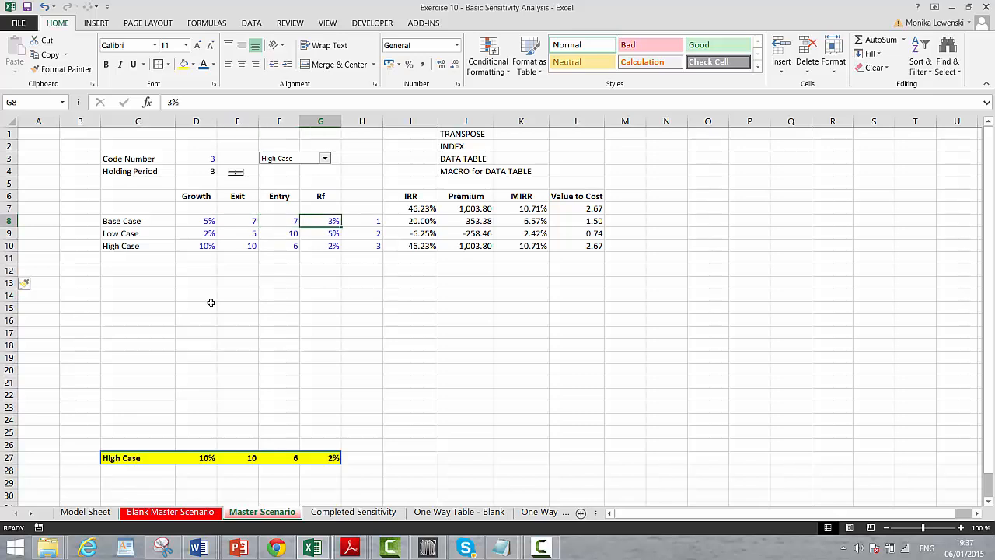
key("Down")
key("Down")
key("Left")
key("Left")
key("Left")
key("Left")
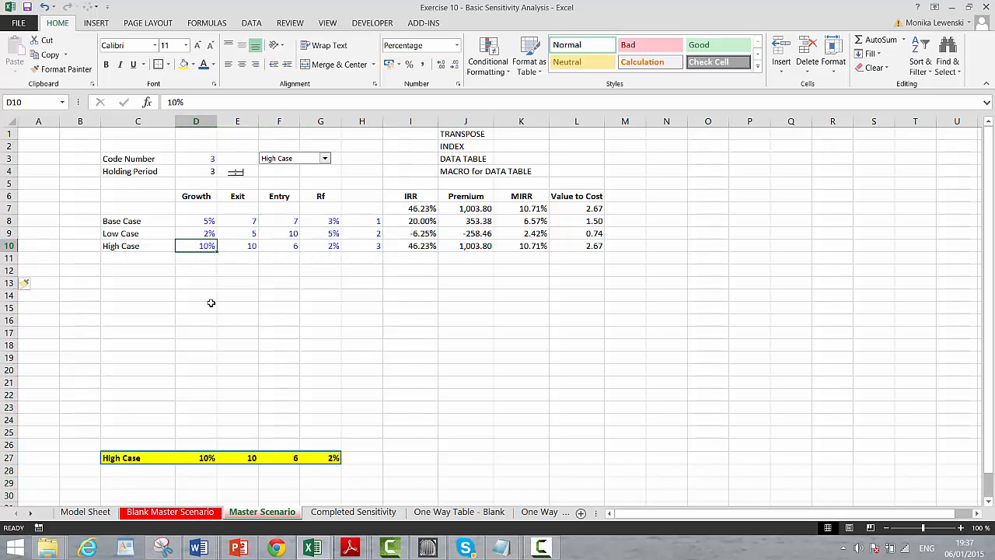
Examine the data table outputs for IRR, Premium, MIRR and Value to Cost across the case rows.
key("Right")
key("Right")
key("Right")
key("Right")
key("Right")
key("Right")
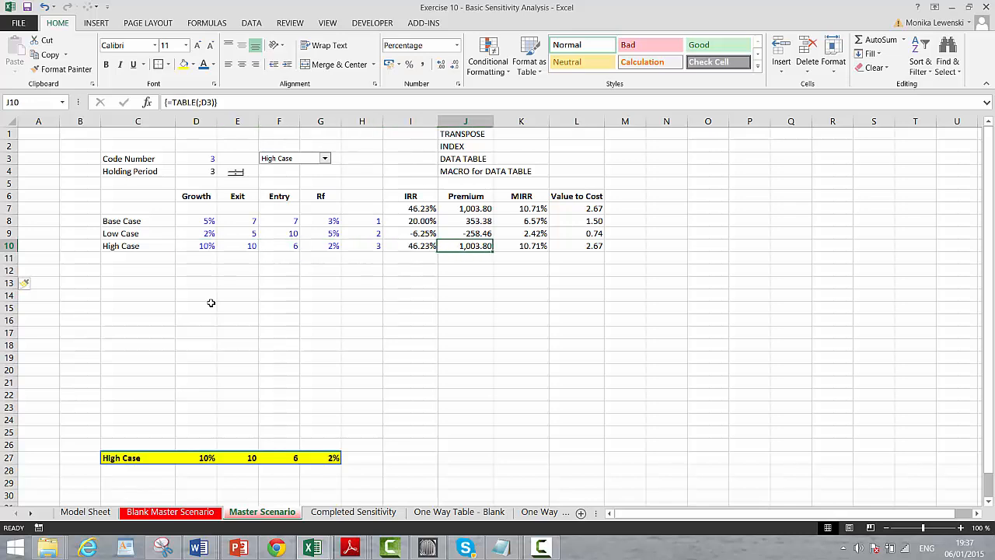
key("Up")
key("Up")
key("Left")
key("Right")
key("Right")
key("Right")
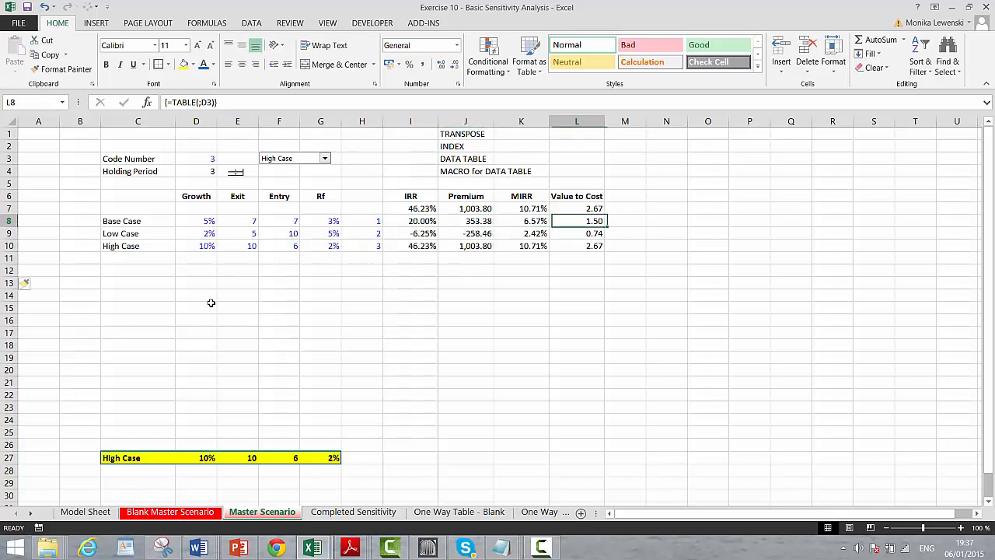
key("Left")
key("Left")
key("Left")
key("Down")
key("Down")
key("Down")
key("Down")
key("Down")
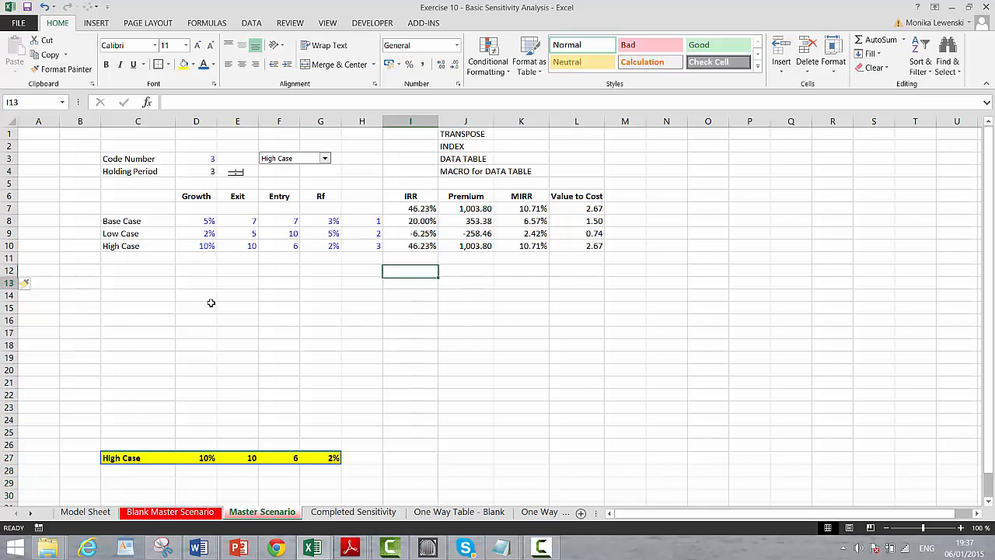
key("Down")
key("Down")
key("Down")
key("Down")
key("Down")
key("Down")
key("Down")
key("Down")
key("Down")
key("Down")
key("Down")
key("Down")
key("Up")
key("Up")
key("Up")
key("Up")
key("Up")
key("Up")
key("Up")
key("Up")
key("Up")
key("Up")
key("Up")
key("Up")
key("Up")
key("Up")
key("Up")
key("Up")
key("Up")
key("Up")
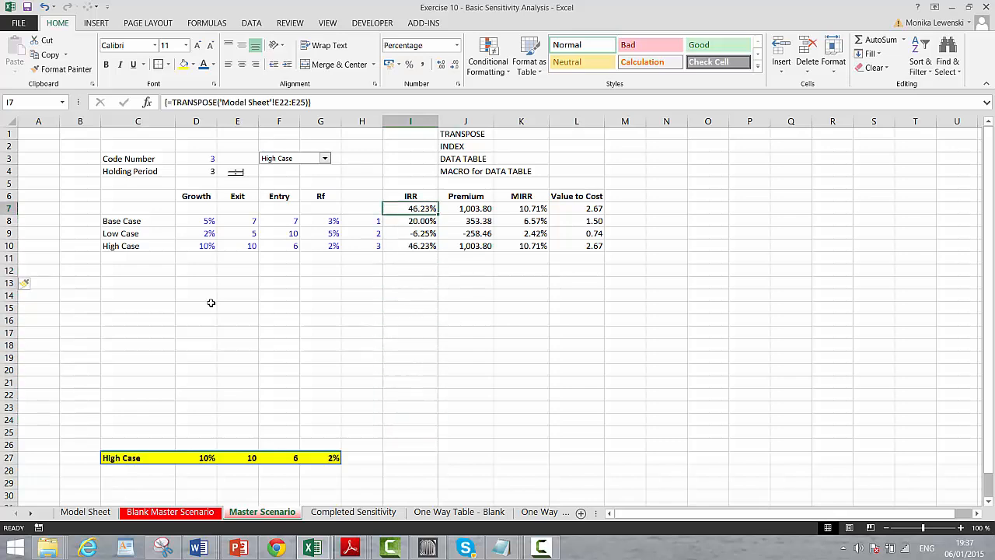
key("Down")
key("Down")
key("Left")
key("Left")
key("Left")
key("Left")
key("Left")
key("Left")
key("Left")
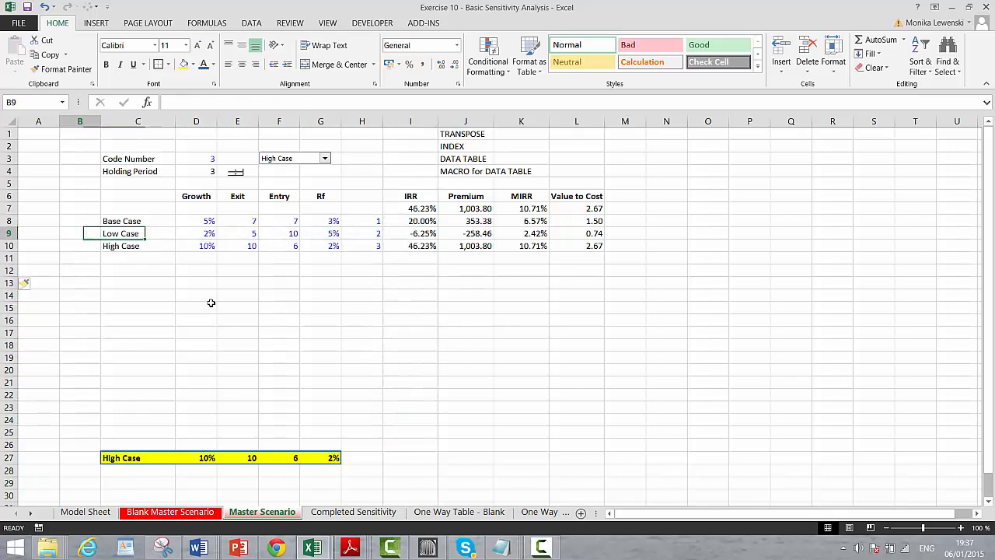
Insert one blank row above the Growth, Exit, Entry and Rf header row at row 6.
key("Down")
key("Down")
key("Down")
key("Right")
key("Up")
key("Up")
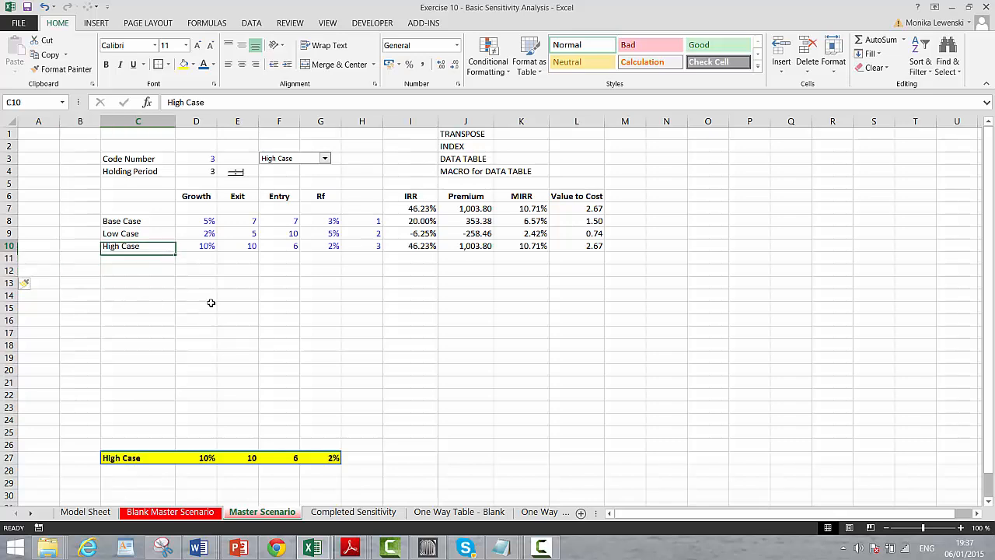
key("Up")
key("Up")
key("Up")
key("Up")
key("shift+space")
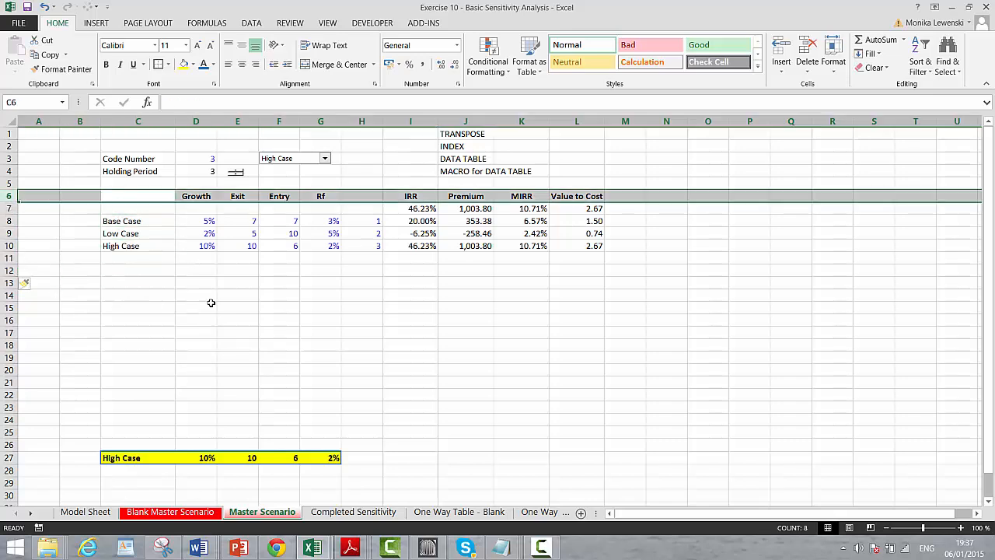
key("ctrl+shift+plus")
key("Down")
key("Down")
key("Down")
key("Down")
key("Down")
key("Down")
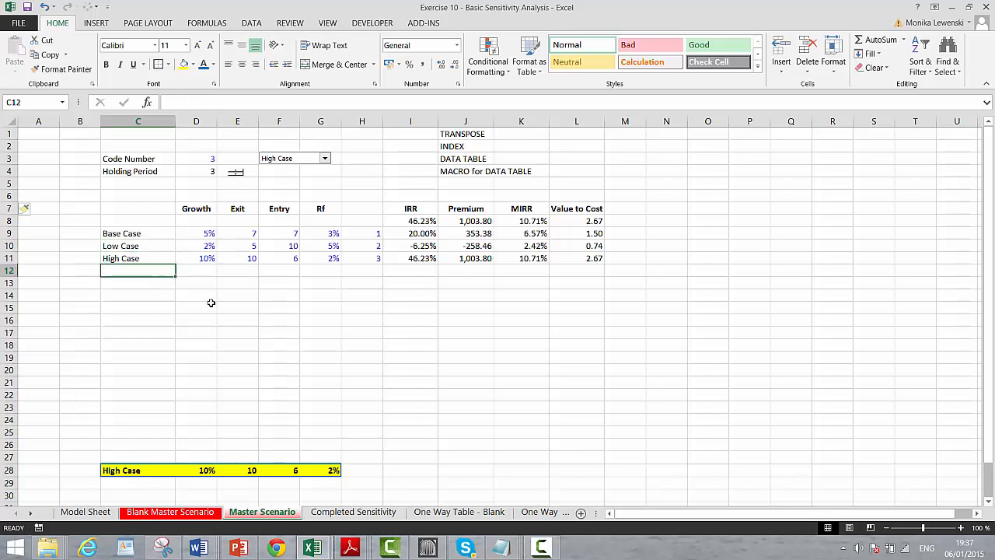
key("Up")
key("Down")
key("shift+Down")
key("shift+Down")
key("shift+Down")
key("shift+Down")
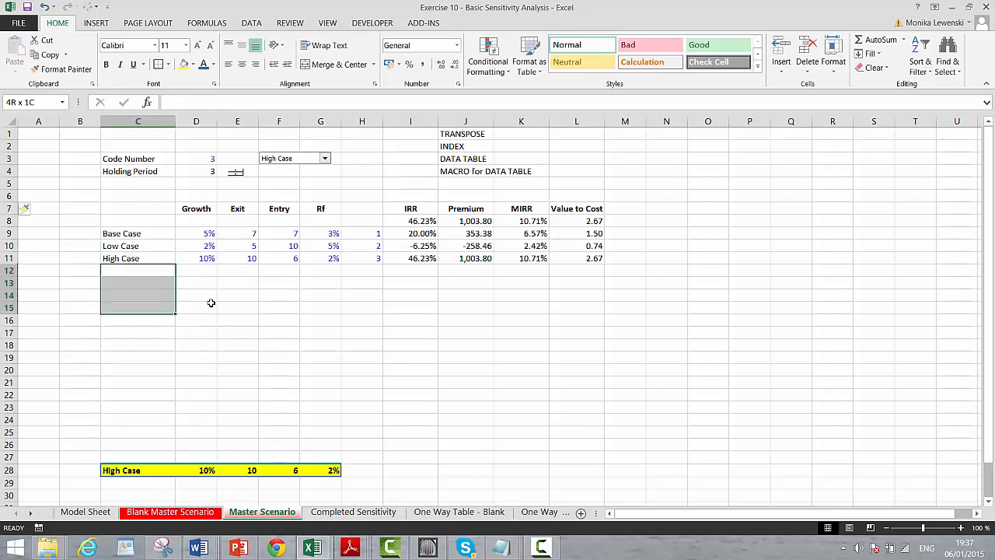
key("shift+Up")
key("shift+Up")
key("shift+Up")
key("shift+Up")
key("Up")
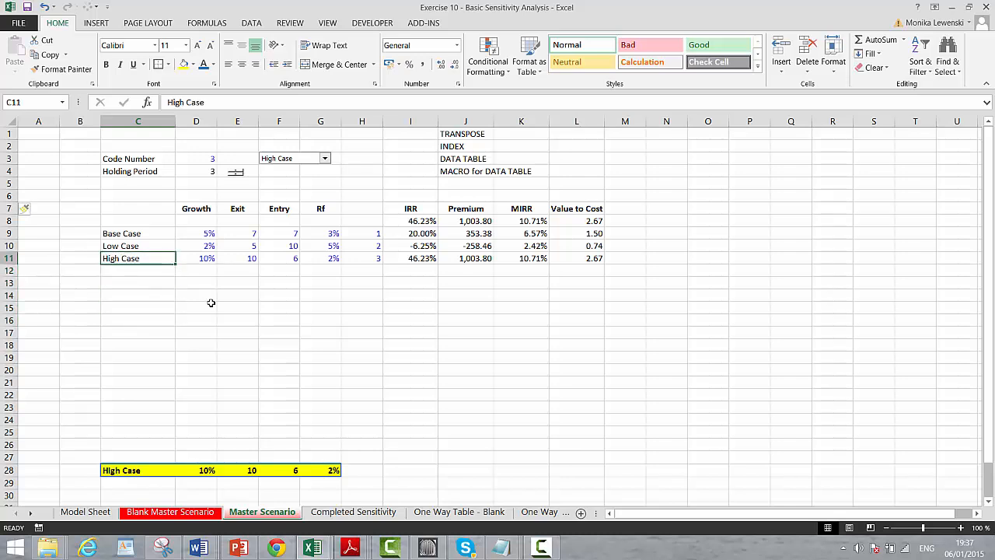
Try to fill C12:C16 with the array formula =TRANSPOSE(D7:G7)&" "&C10, and clear the range.
key("Down")
key("shift+Down")
key("shift+Down")
key("shift+Down")
key("shift+Down")
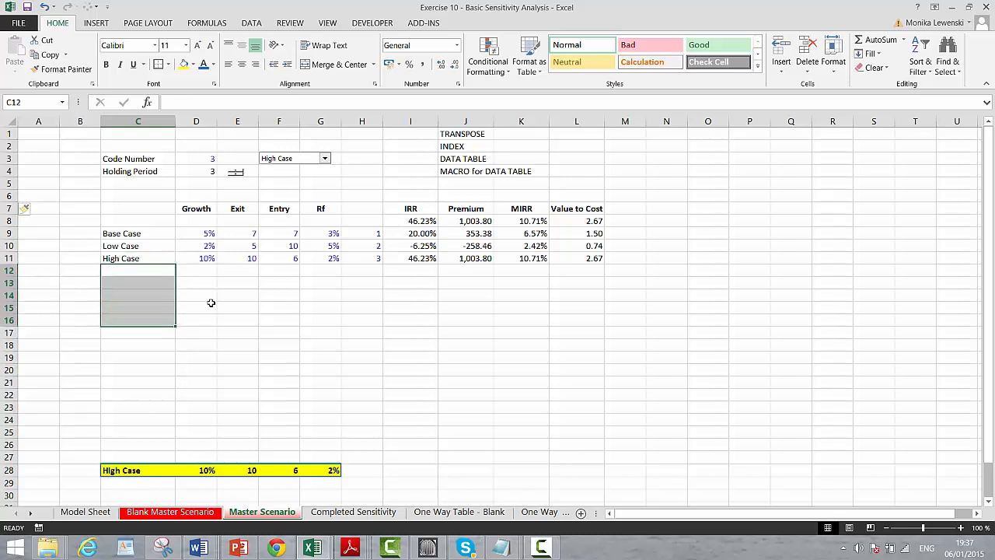
type("=tran")
key("Tab")
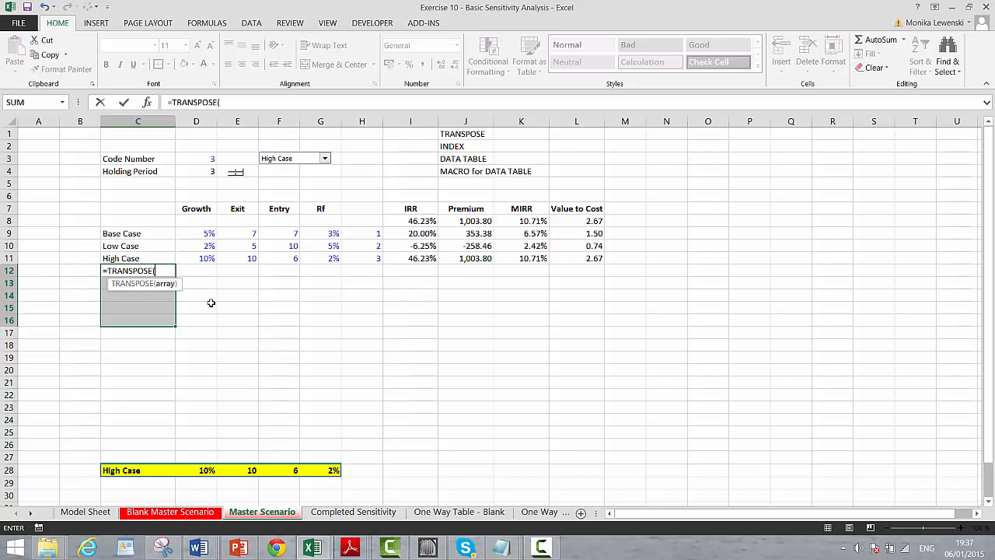
key("Up")
key("Up")
key("Up")
key("Up")
key("Up")
key("Right")
key("shift+Right")
key("shift+Right")
key("shift+Right")
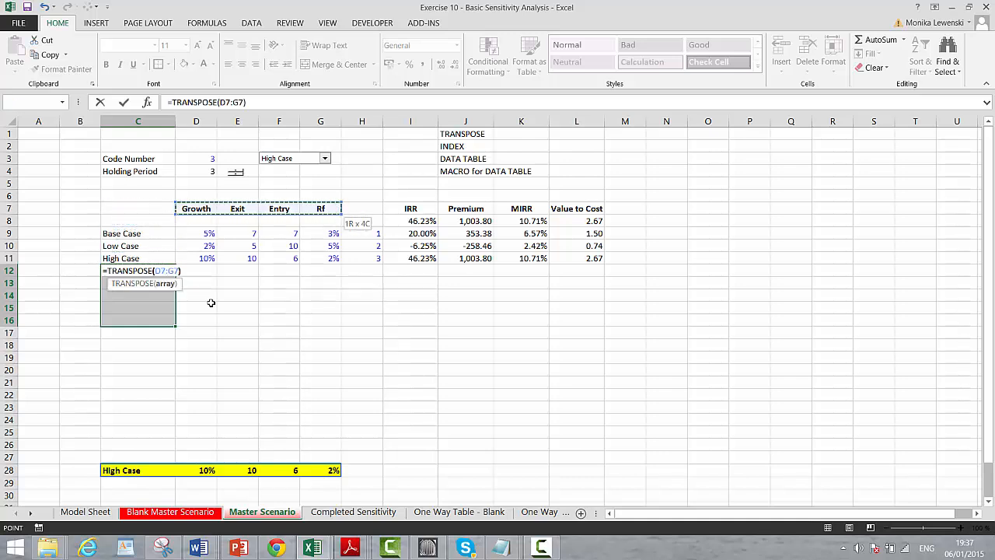
type(")&")
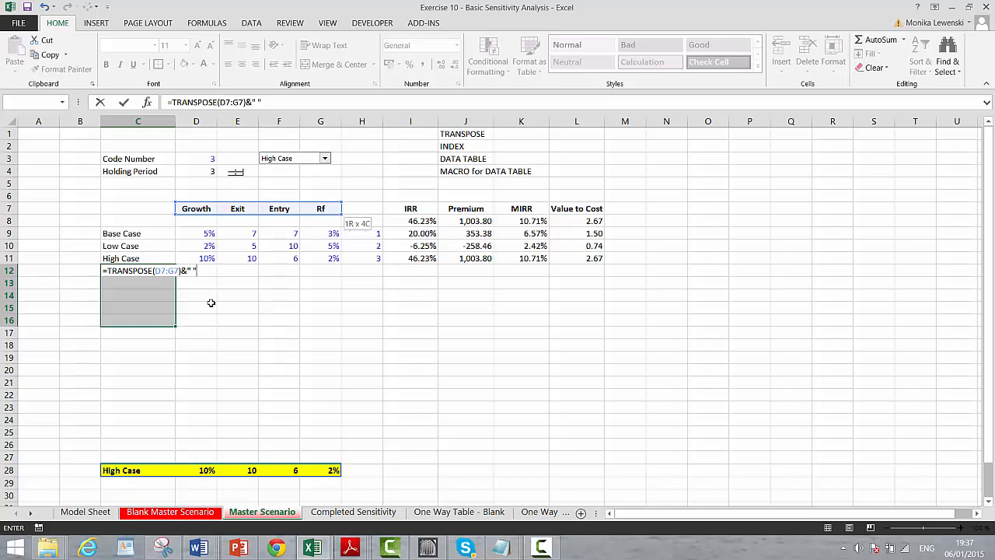
type("\" \"&")
left_click(118, 246)
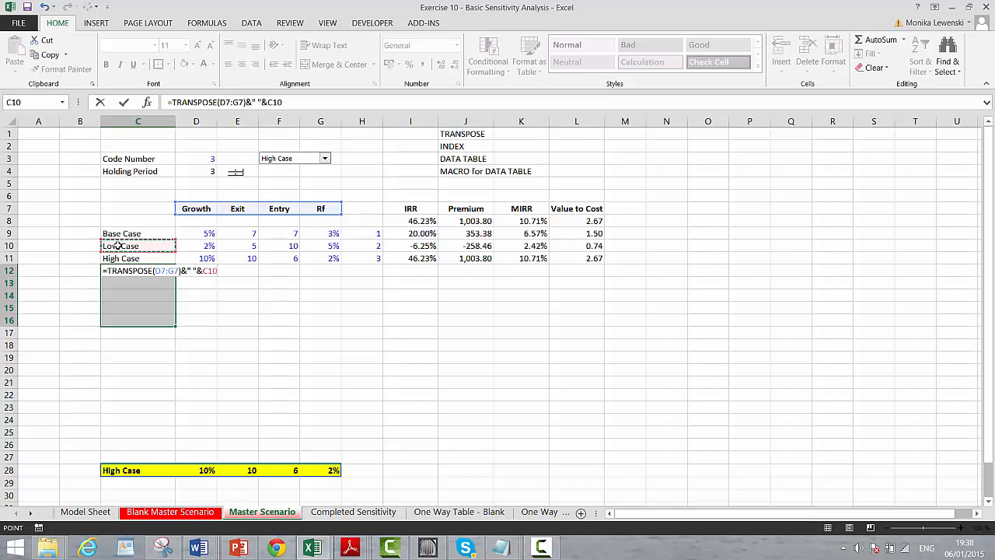
key("ctrl+shift+Return")
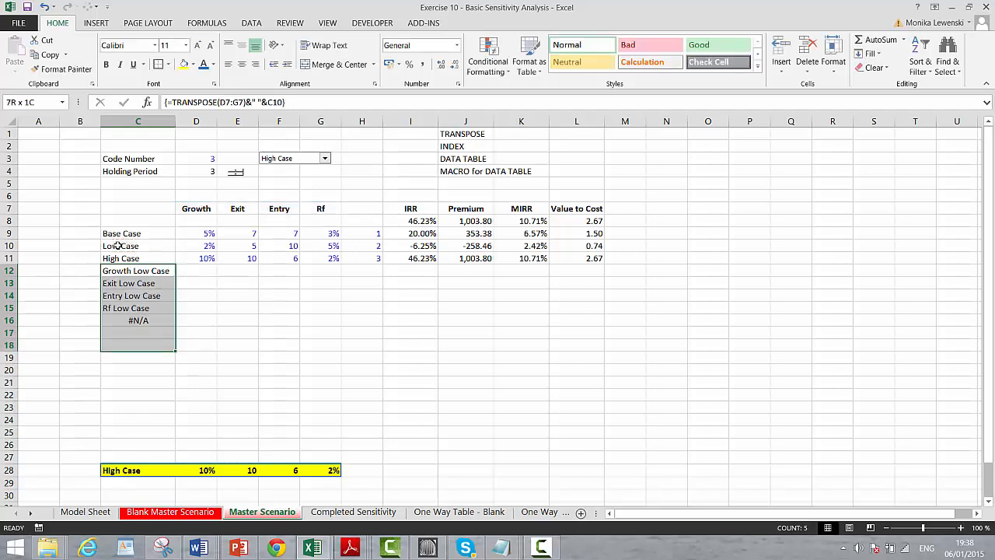
key("Delete")
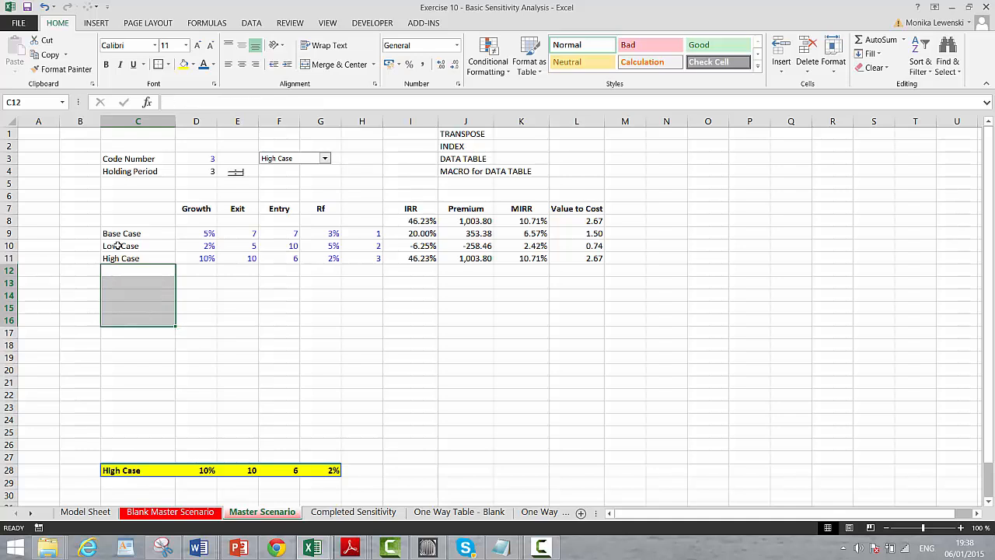
Fill C12:C15 with the array formula =TRANSPOSE(D7:G7)&" "&C10 for the Low Case labels.
key("shift+Up")
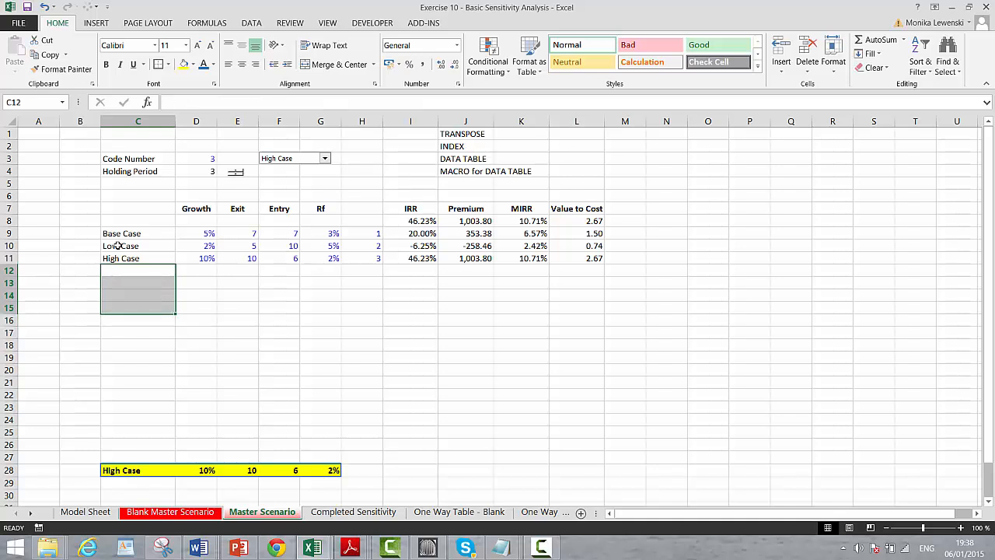
type("=tran")
key("Tab")
key("Up")
key("Up")
key("Up")
key("Up")
key("Up")
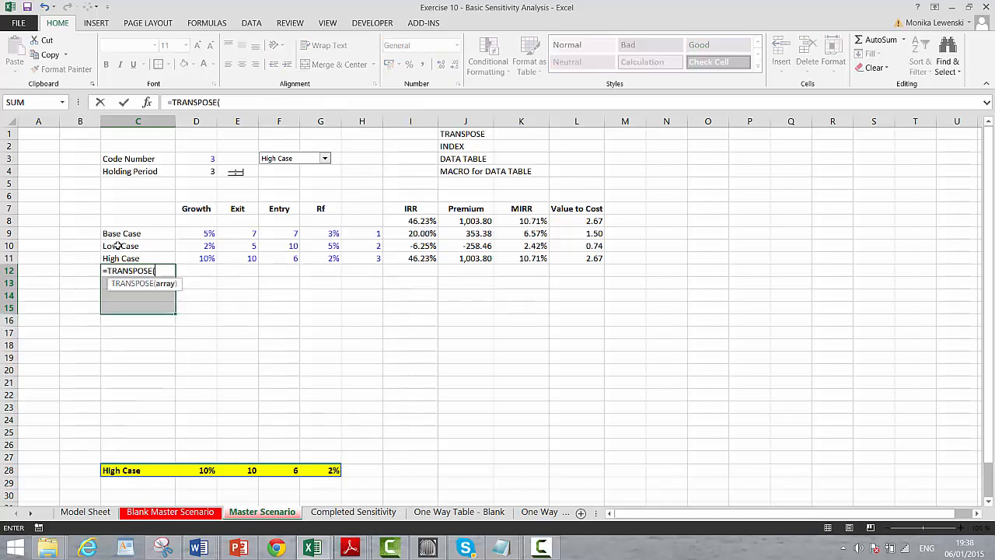
key("Right")
key("shift+Right")
key("shift+Right")
key("shift+Right")
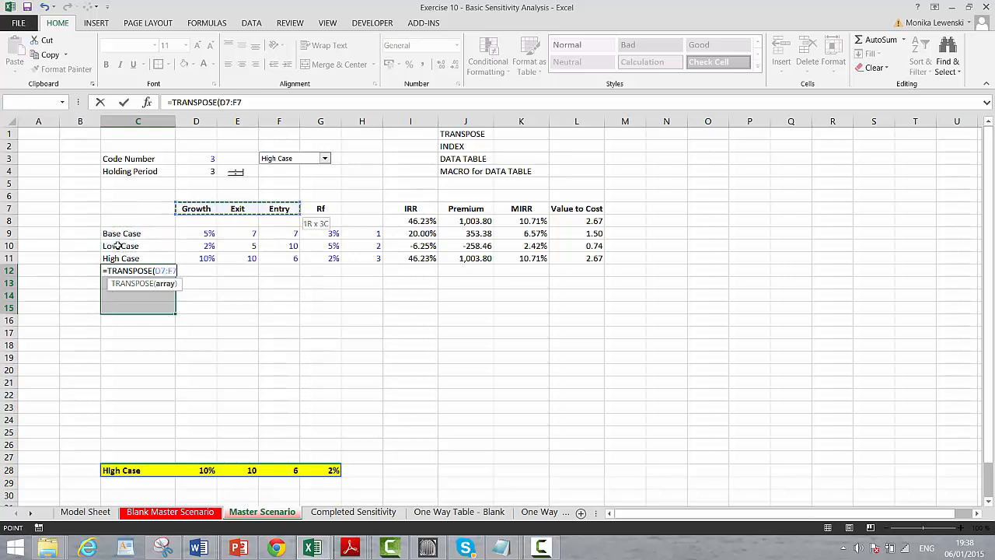
type(")")
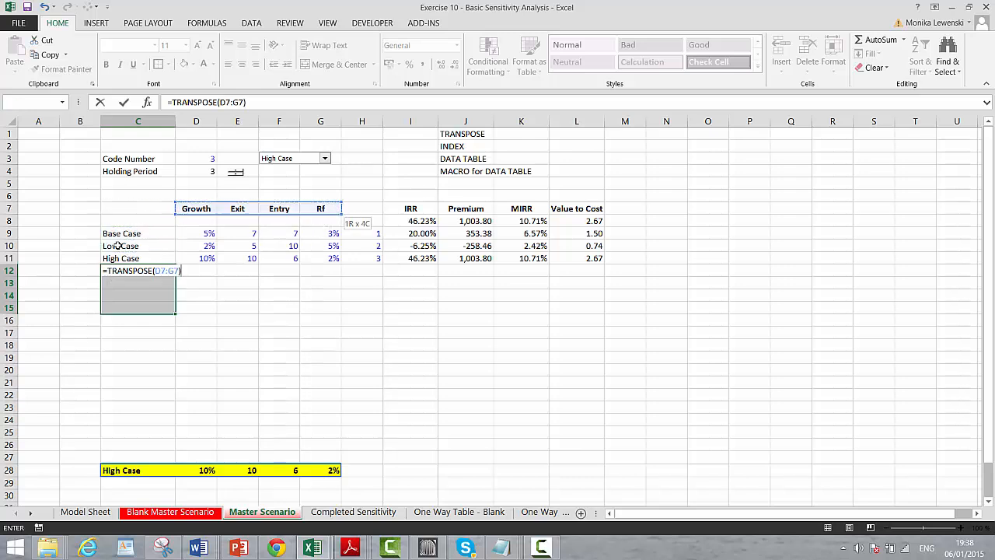
type("&\" \"&")
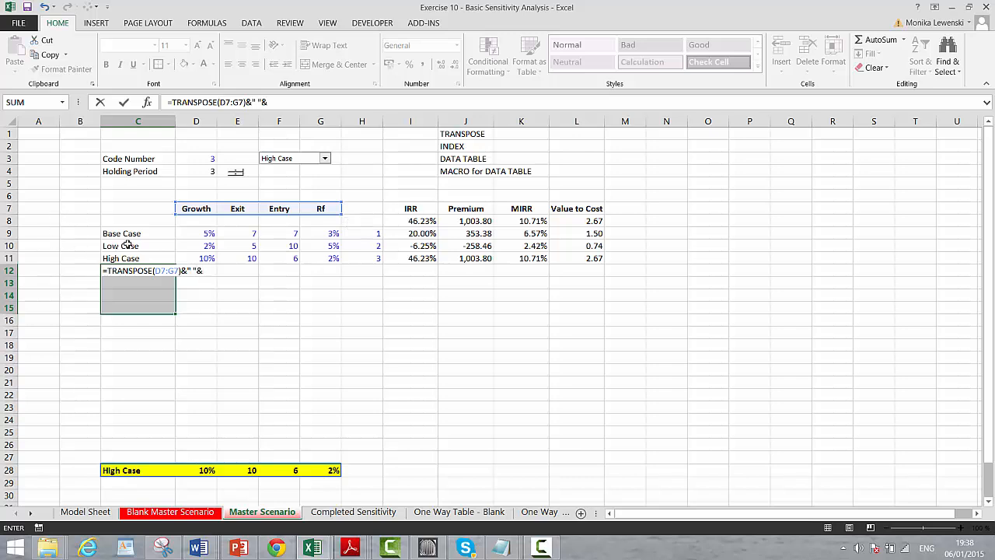
left_click(127, 245)
key("ctrl+shift+Return")
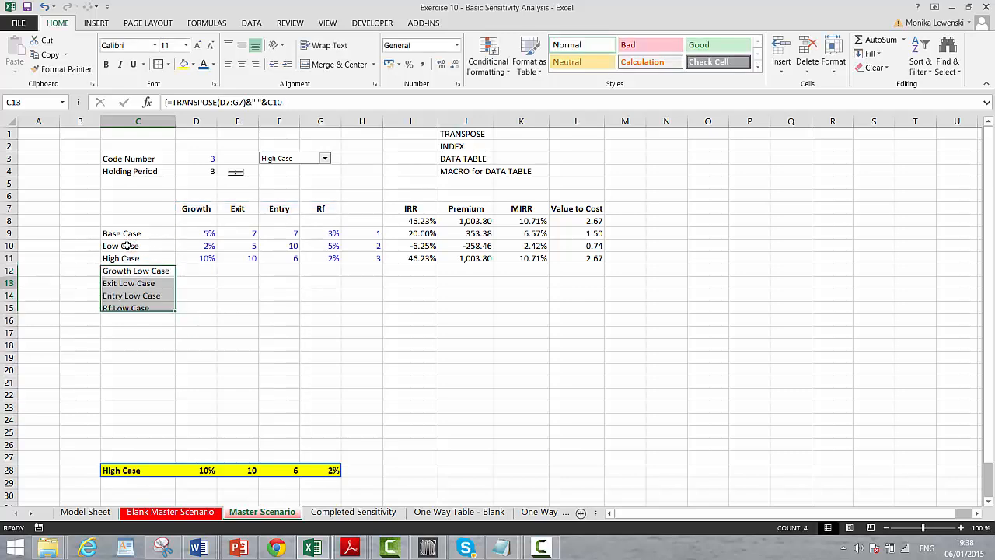
Fill C16:C19 with the array formula =TRANSPOSE(D7:G7)&" "&C11 for the High Case labels.
key("Down")
key("Down")
key("Down")
key("Down")
key("shift+Down")
key("shift+Down")
key("shift+Down")
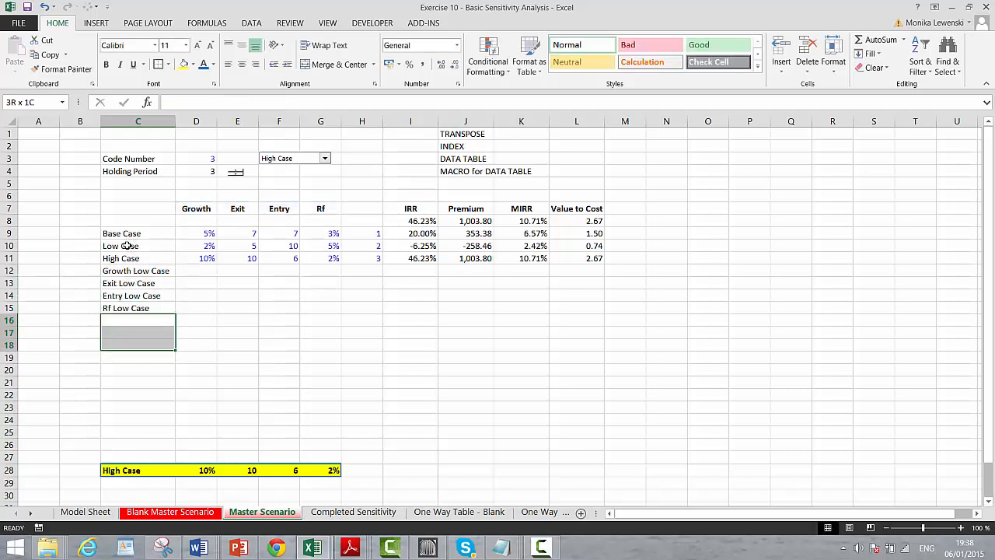
type("=")
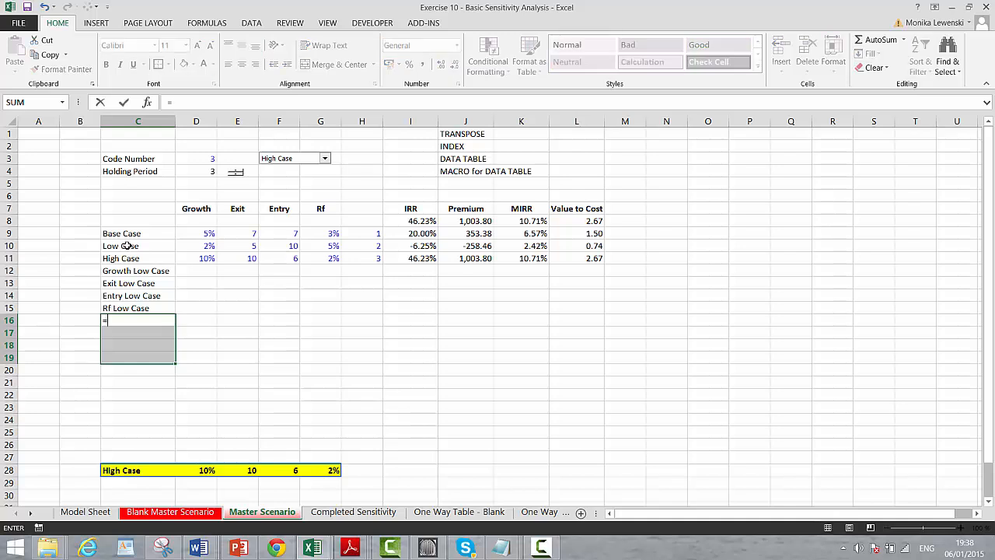
type("tra")
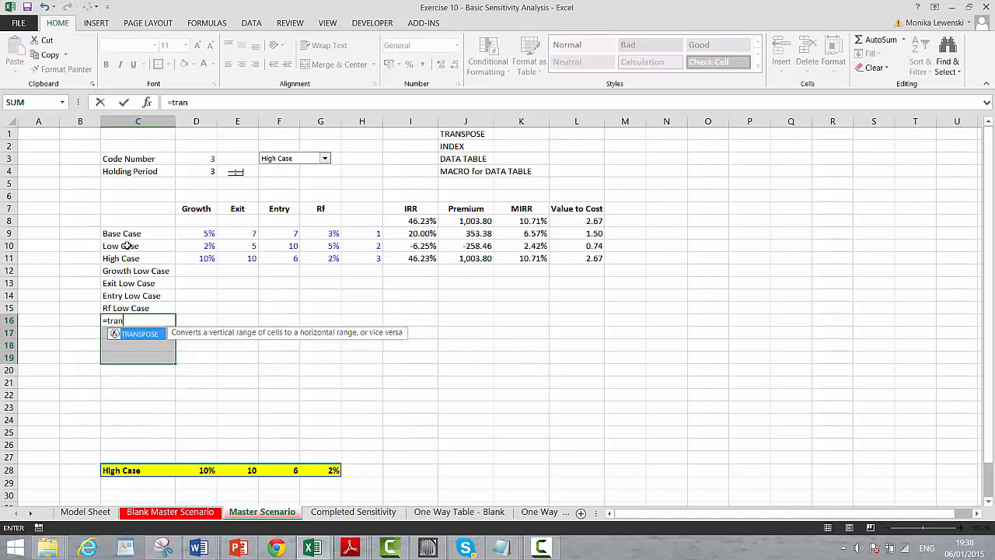
type("n")
key("Tab")
key("Up")
key("Up")
key("Up")
key("Up")
key("Up")
key("Up")
key("Up")
key("Up")
key("Up")
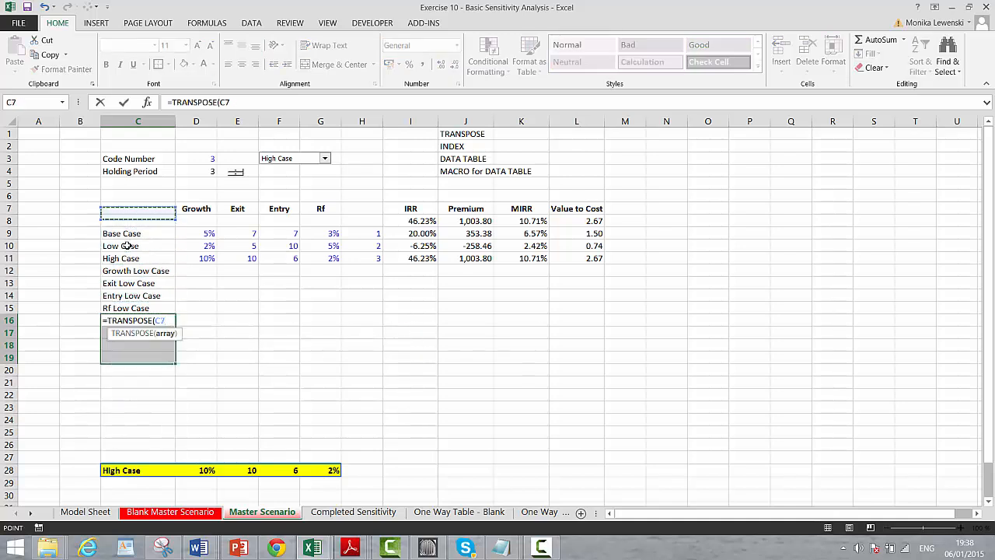
key("Right")
key("shift+Right")
key("shift+Right")
key("shift+Right")
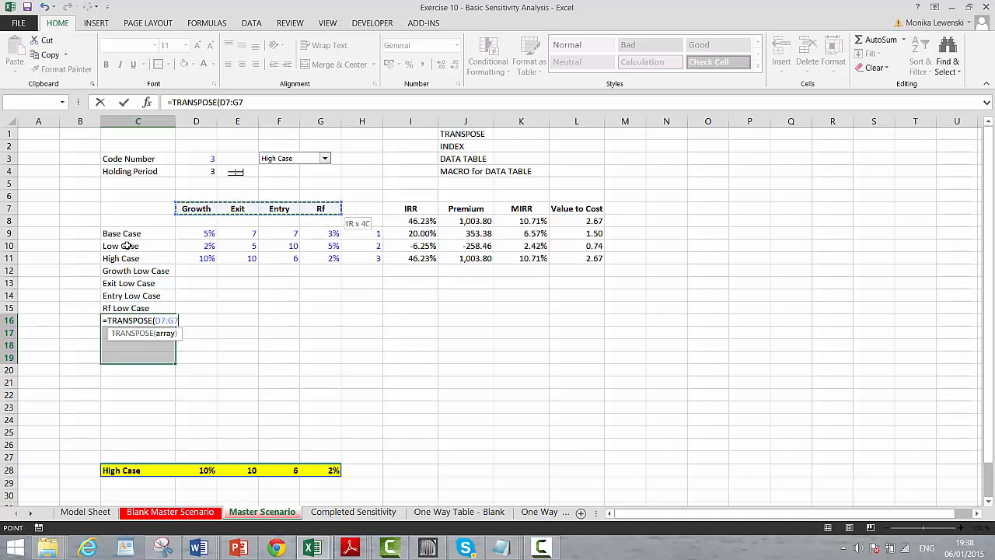
type(")")
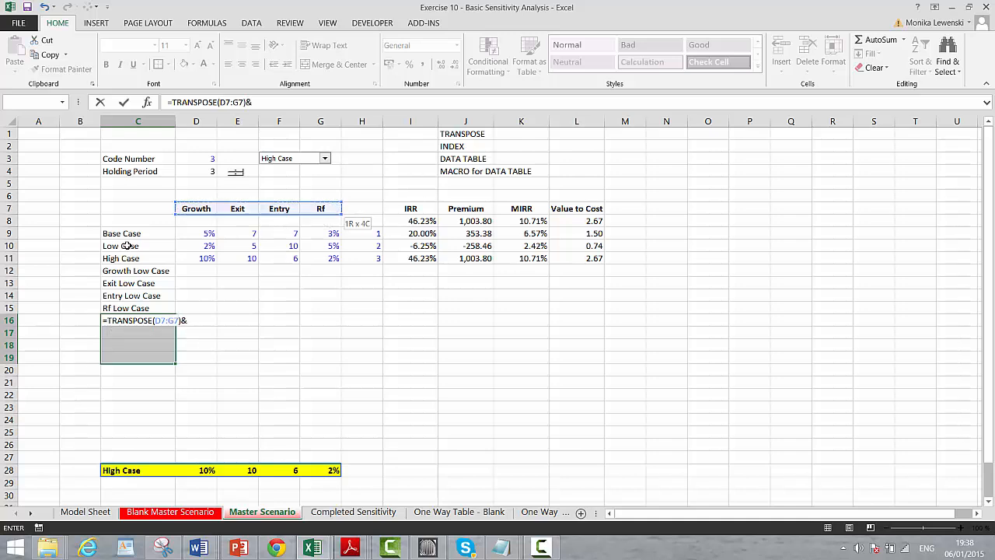
type("&\" \"&")
key("Up")
key("Up")
key("Up")
key("Up")
key("Up")
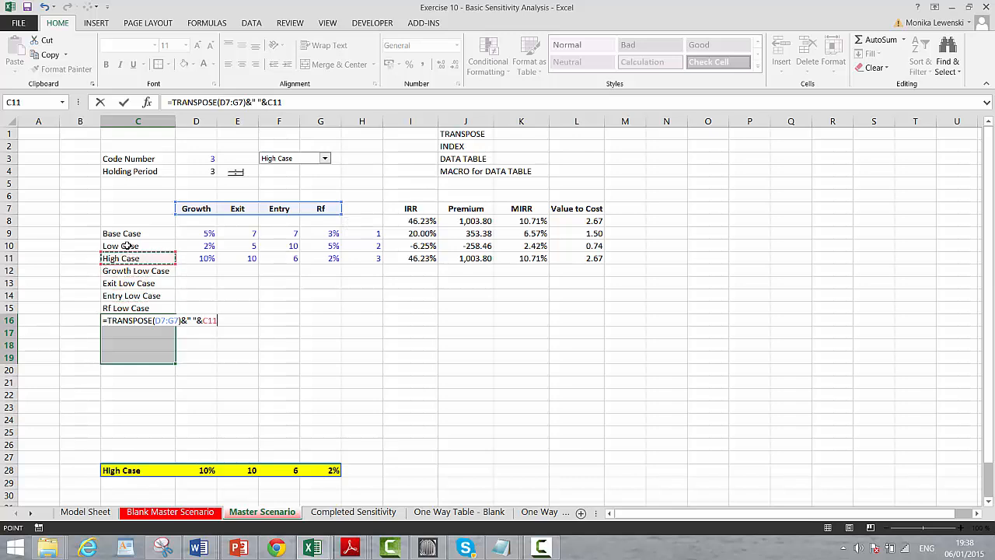
key("ctrl+shift+Return")
Number the Growth, Exit, Entry and Rf columns 1, 2, 3 and 4 in D6:G6 above their headers.
key("Right")
key("Up")
key("Up")
key("Up")
key("Up")
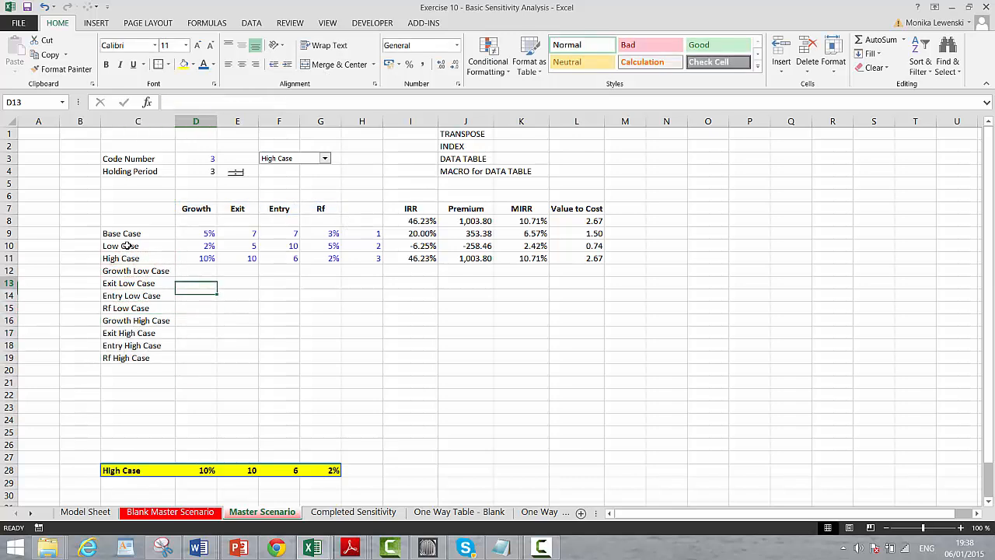
key("Left")
key("Up")
key("Up")
key("Up")
key("Up")
key("Up")
key("Up")
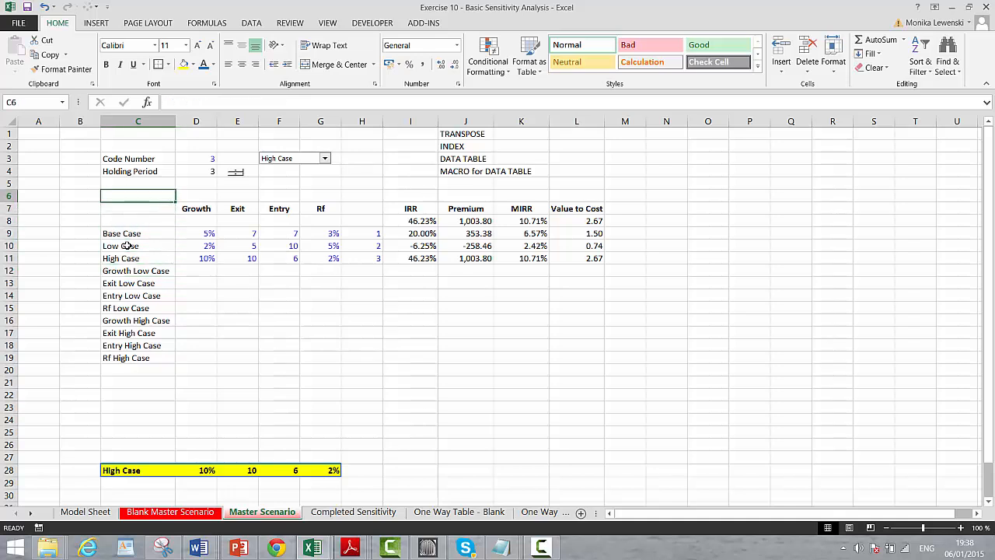
key("Right")
type("1")
key("Tab")
type("2")
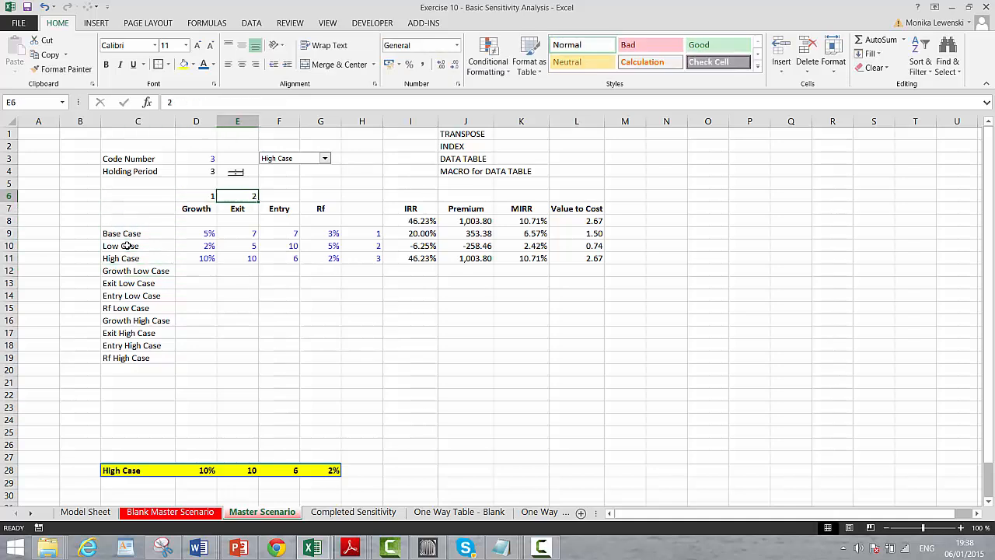
key("Tab")
type("3")
key("Tab")
type("4")
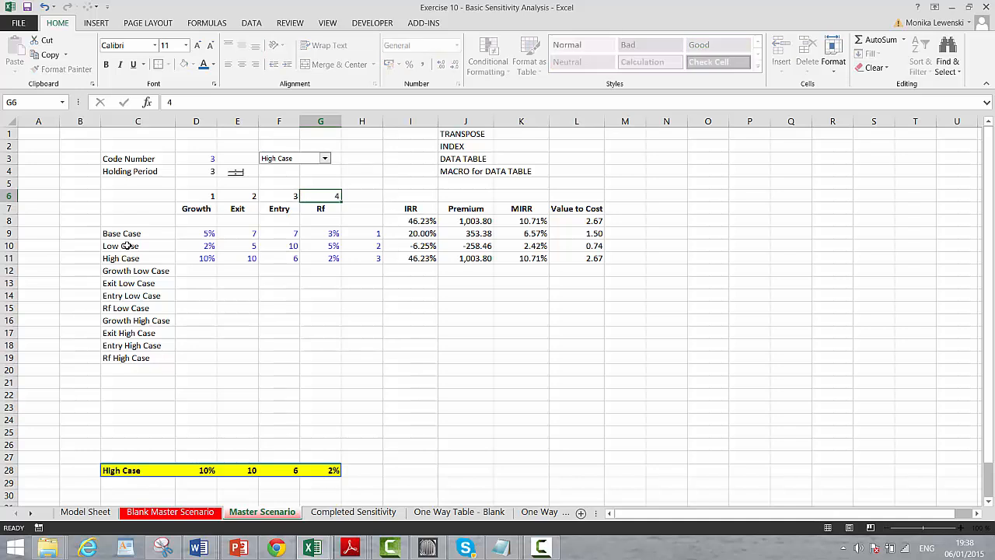
key("Down")
Number the four single-variable Low Case rows 1, 2, 3 and 4 in B12:B15 beside their labels.
key("Down")
key("Down")
key("Down")
key("Down")
key("Left")
key("Left")
key("Left")
key("Left")
key("Left")
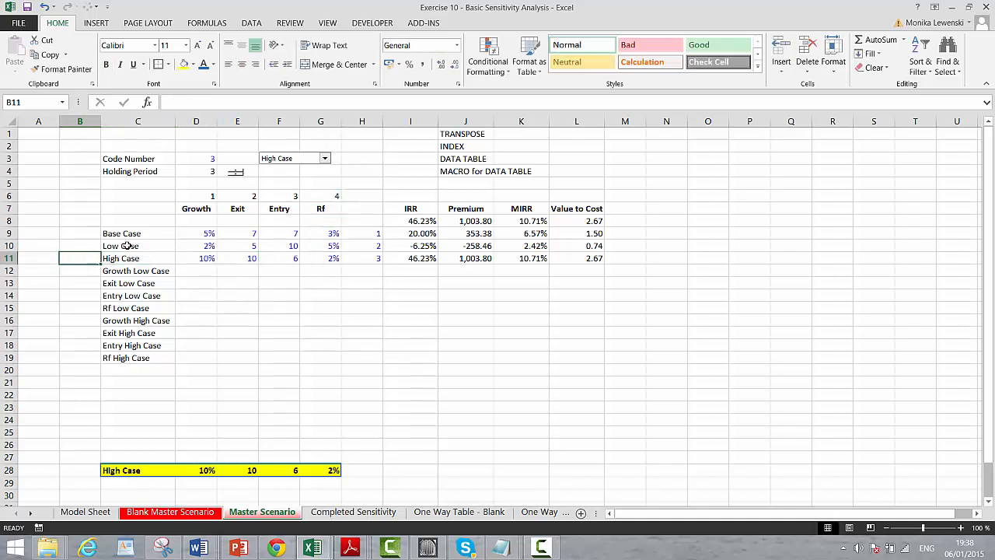
key("Down")
type("1")
key("Return")
type("2")
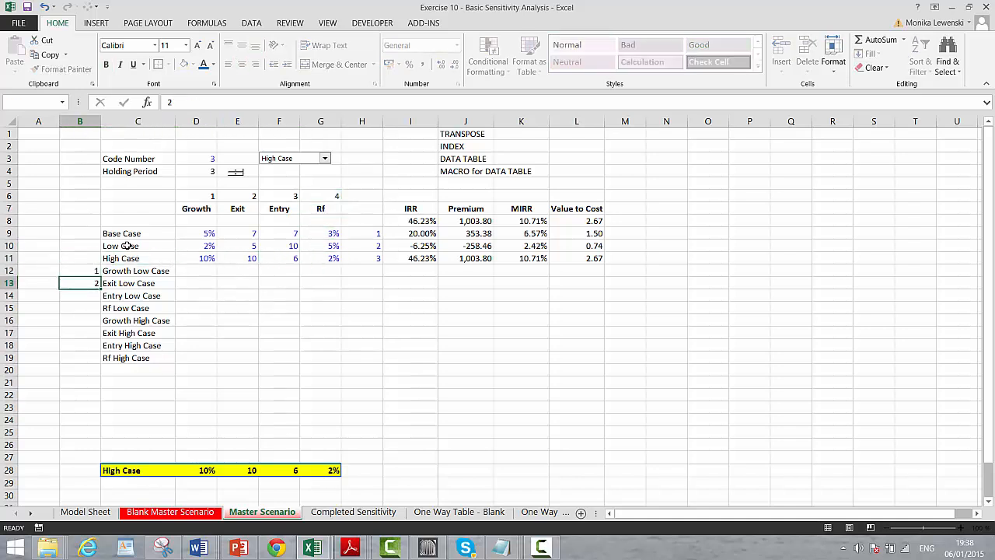
key("Return")
type("3")
key("Return")
type("4")
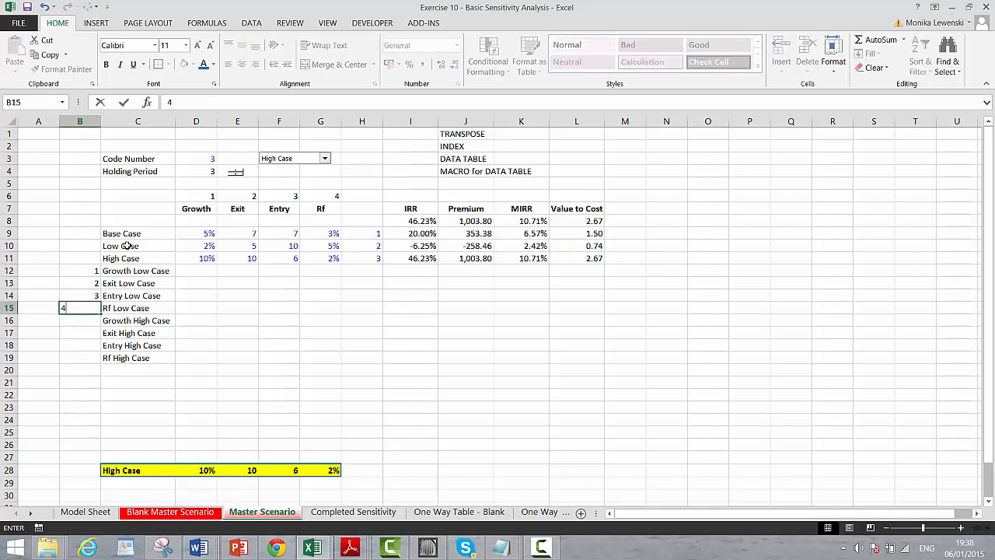
key("Return")
Enter =IF(D$6=$B12;D$10;D$9) in D12 to choose the low or base value for the Growth Low Case.
key("Up")
key("Up")
key("Up")
key("Up")
key("Right")
key("Right")
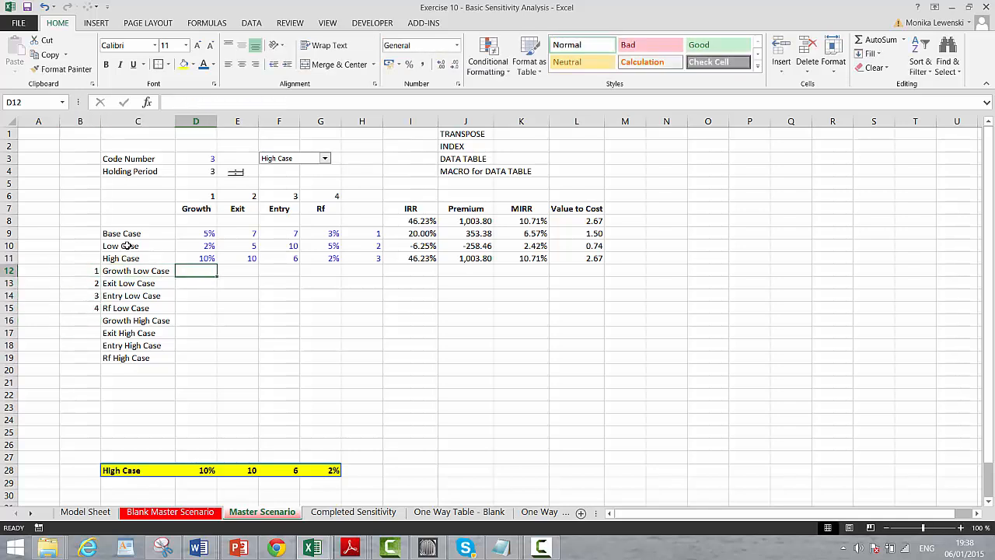
type("=if(")
key("Up")
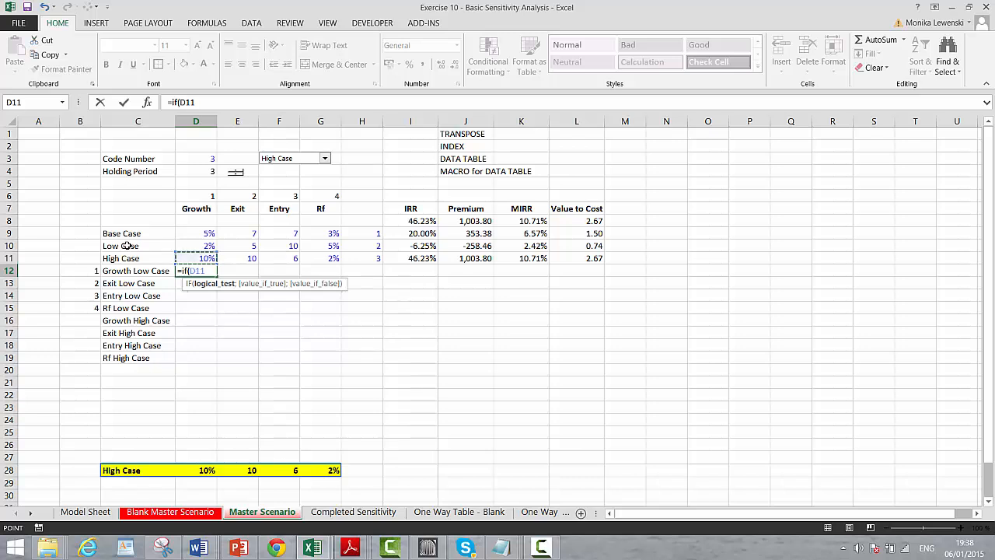
key("Up")
key("Up")
key("Up")
key("Up")
key("Up")
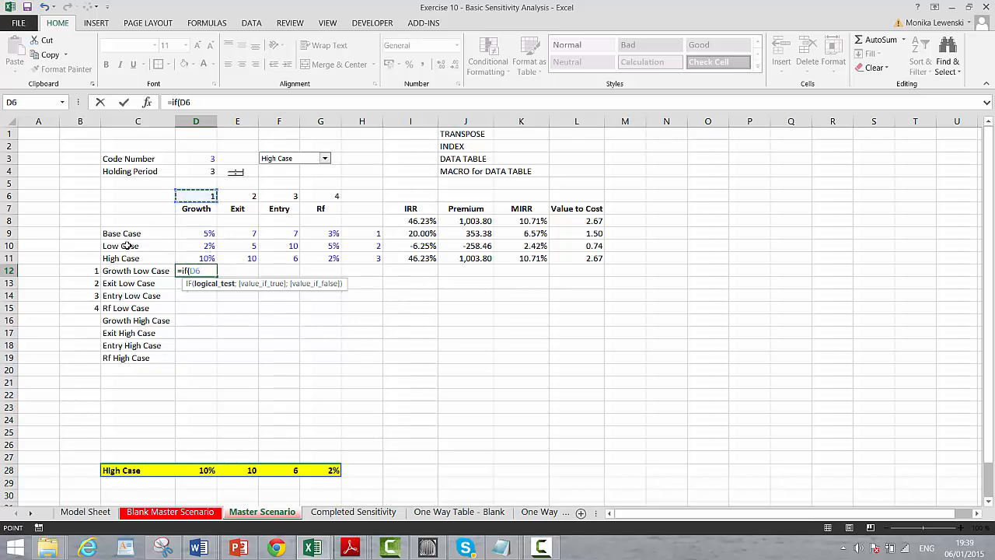
key("F4")
key("F4")
type("=")
key("Left")
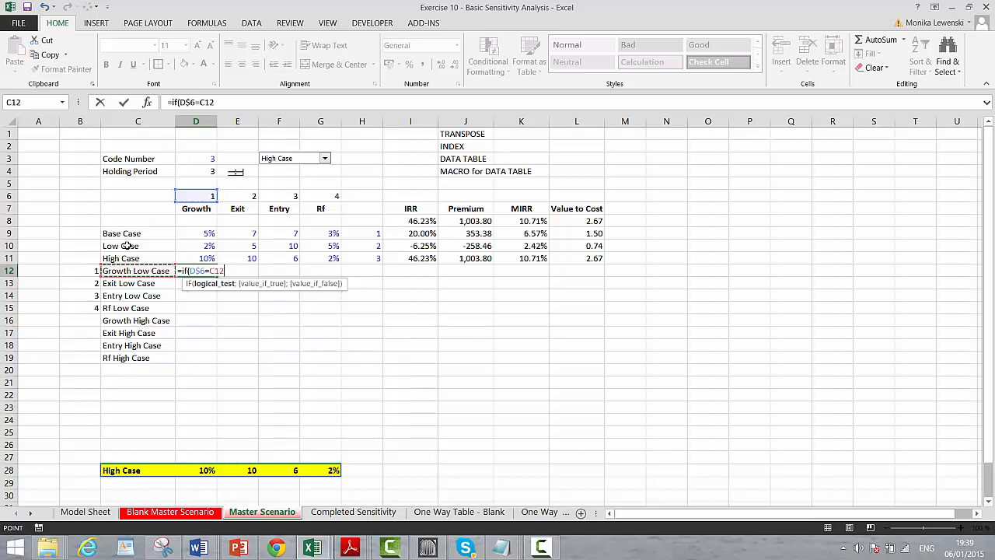
key("Left")
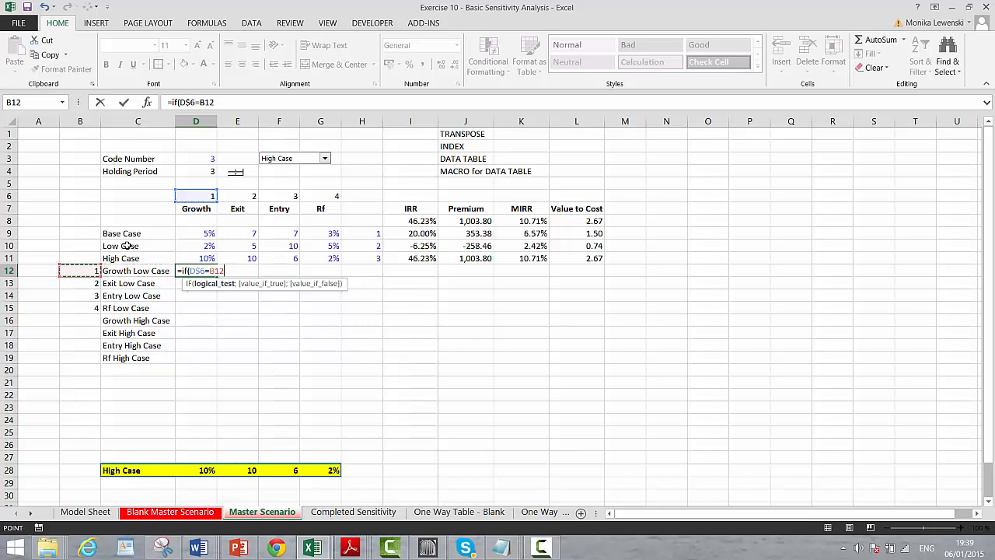
key("F3")
key("Escape")
key("F4")
key("F4")
type(";")
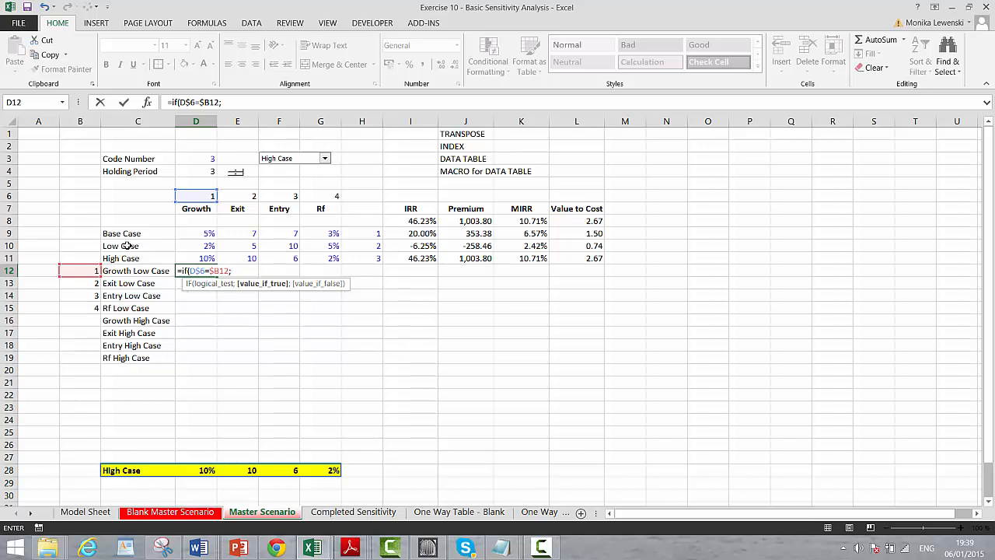
key("Up")
key("Up")
key("Up")
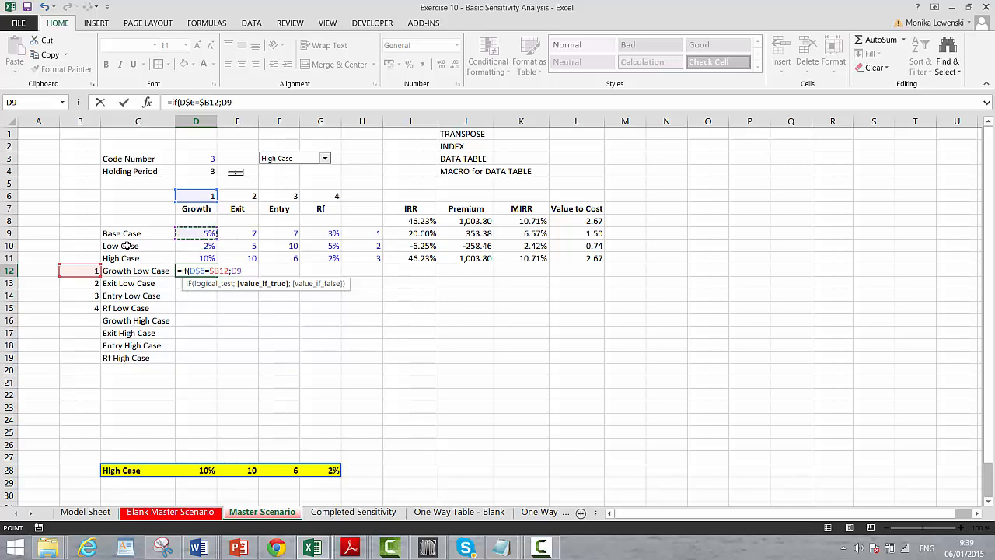
key("Down")
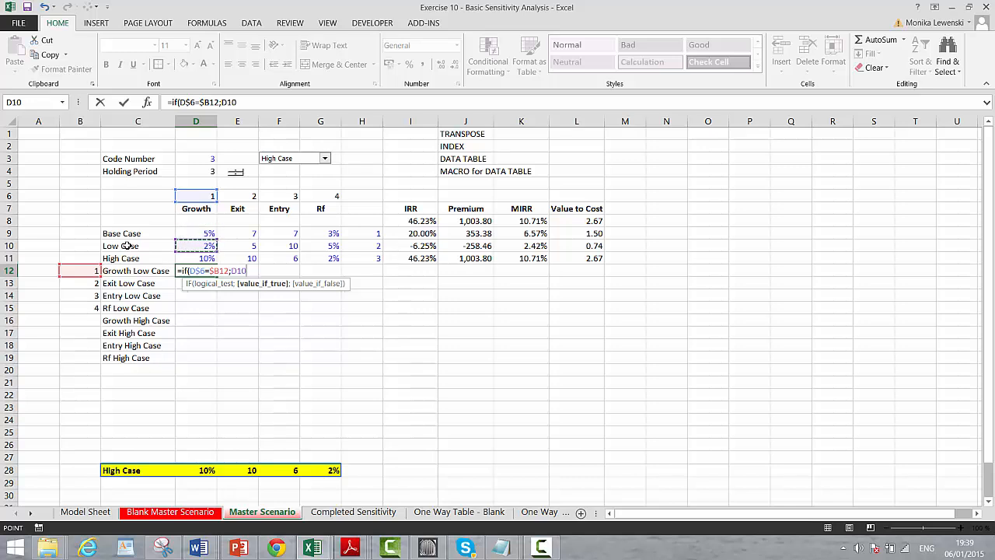
key("F4")
key("F4")
type(";")
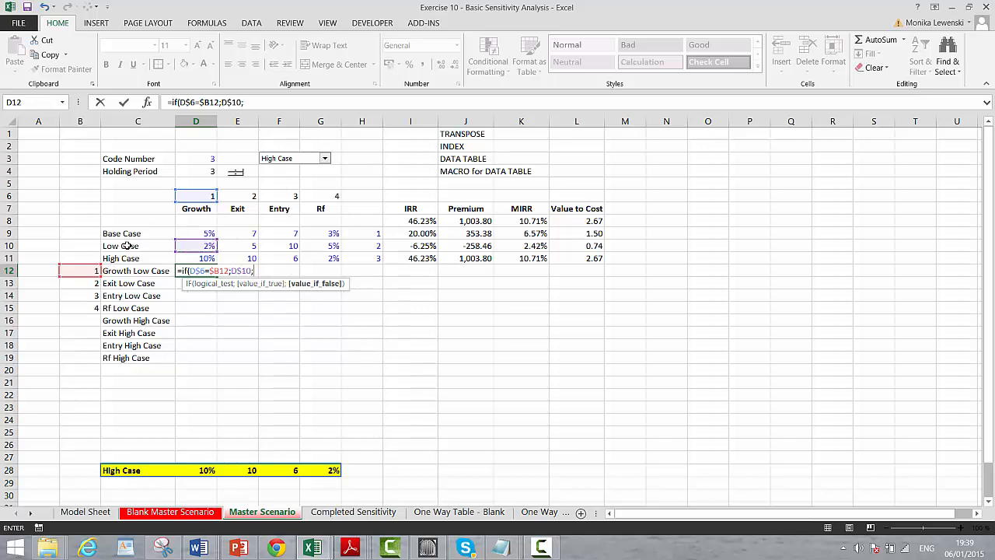
key("Up")
key("Up")
key("Up")
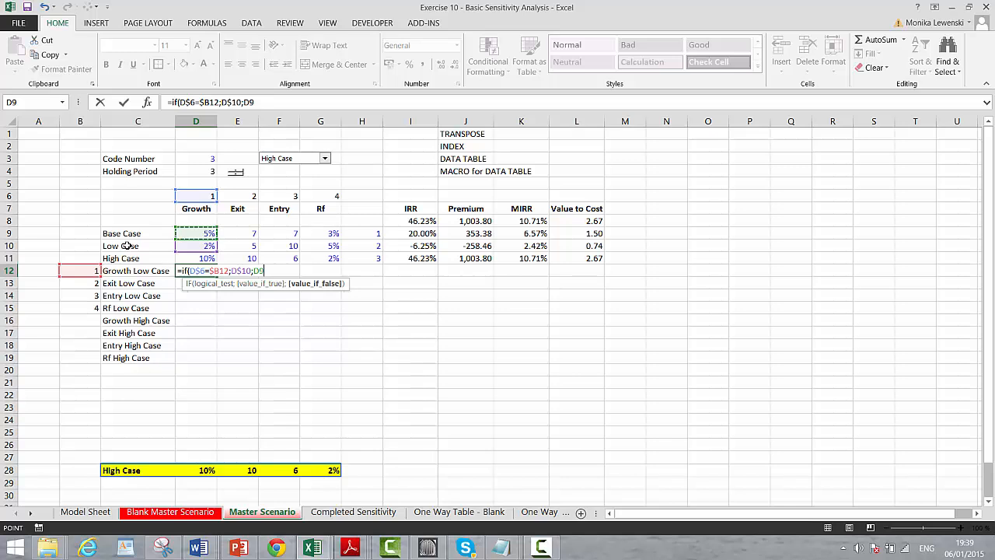
key("F4")
type(")")
key("ctrl+Return")
Fill the D12 IF formula across and down to cover D12:G15.
key("shift+Down")
key("shift+Down")
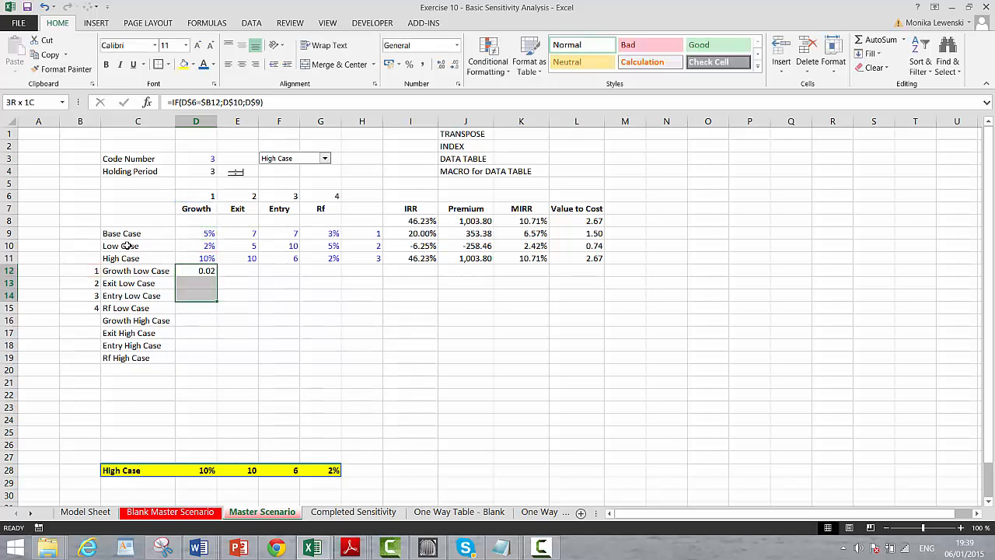
key("shift+Down")
key("shift+Right")
key("shift+Right")
key("shift+Right")
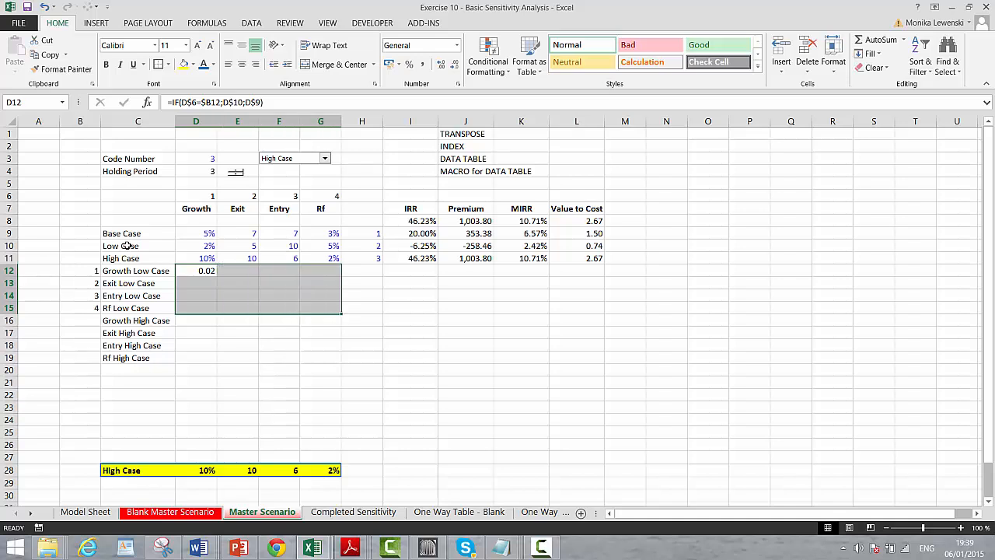
key("ctrl+r")
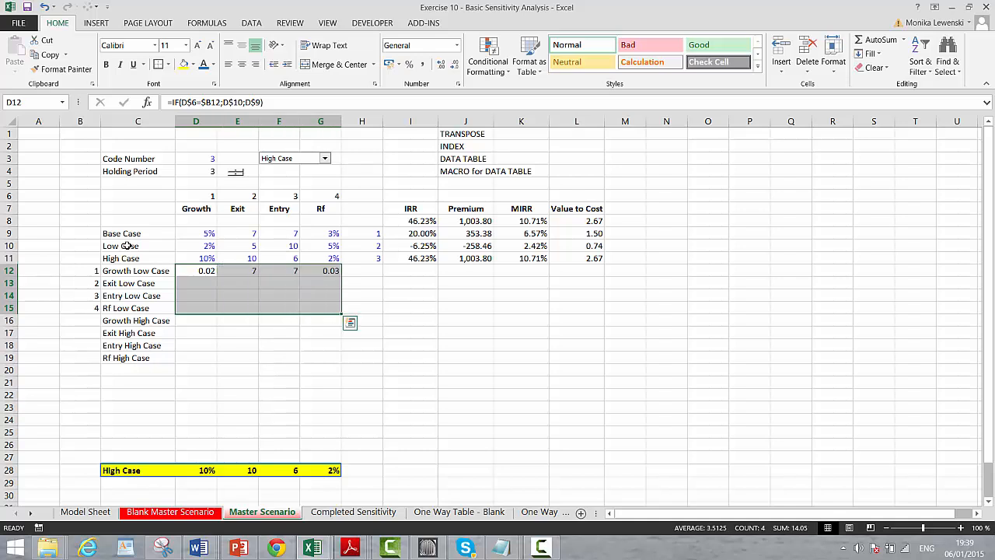
key("ctrl+d")
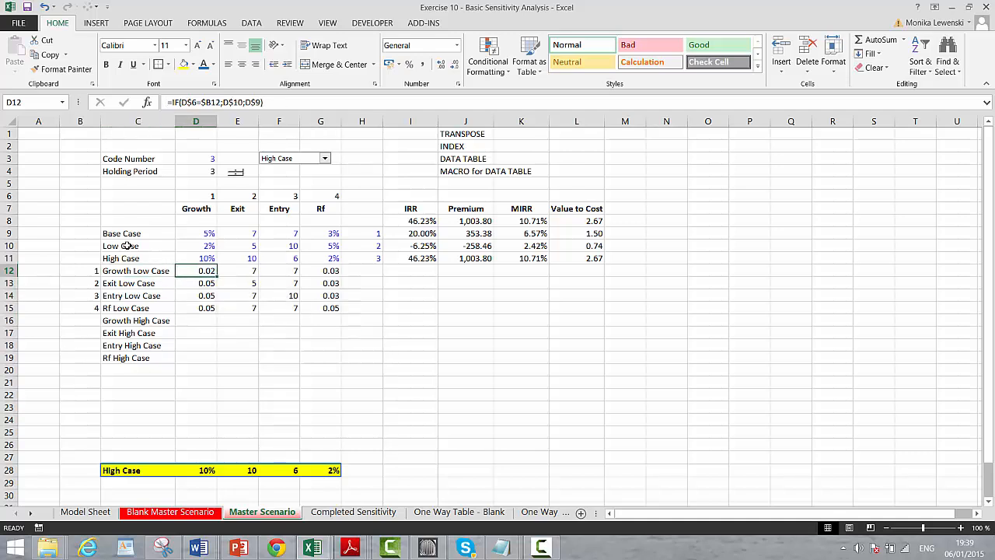
Format the Growth values in D12:D15 and the Rf values in G12:G15 as whole percentages.
key("shift+Down")
key("shift+Down")
key("shift+Down")
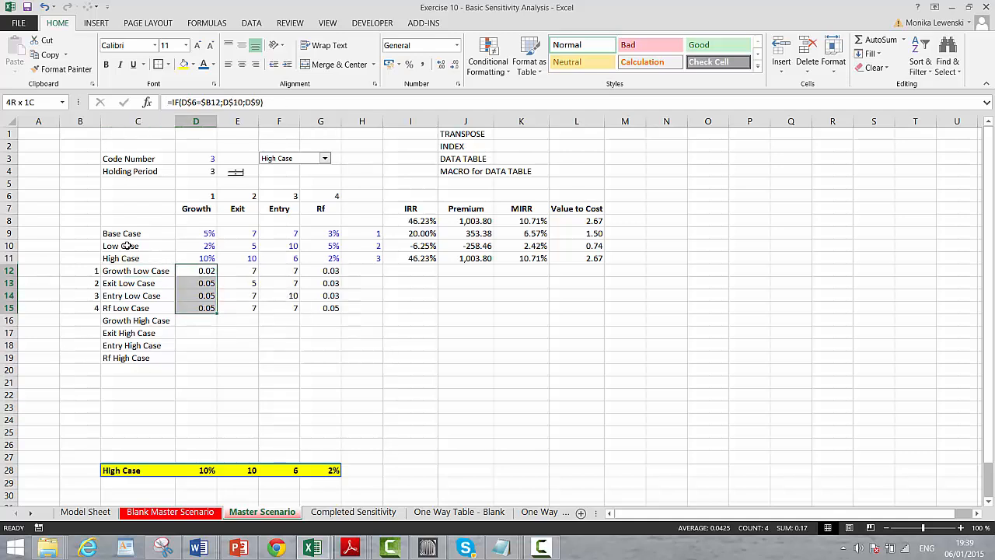
key("ctrl+shift+5")
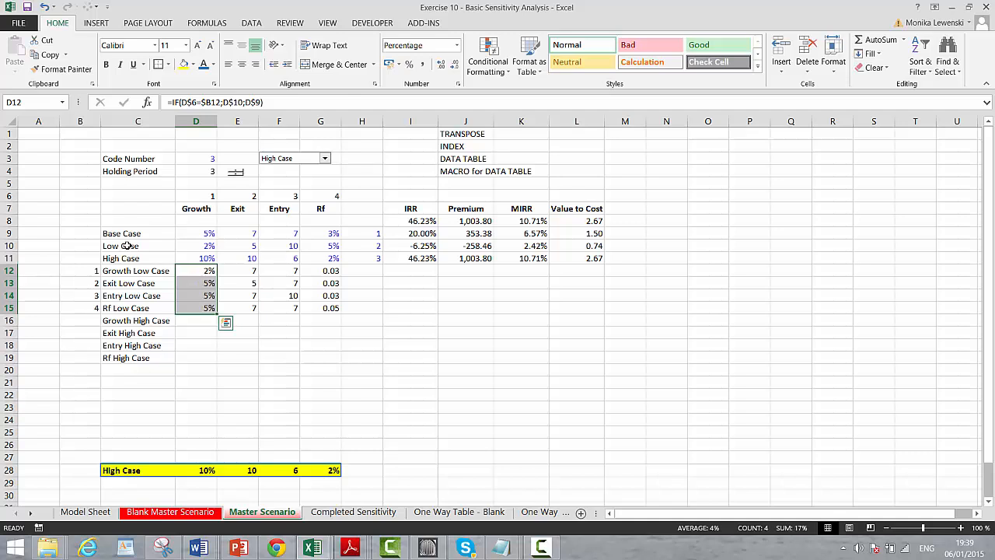
key("Right")
key("Right")
key("Right")
key("shift+Down")
key("shift+Down")
key("shift+Down")
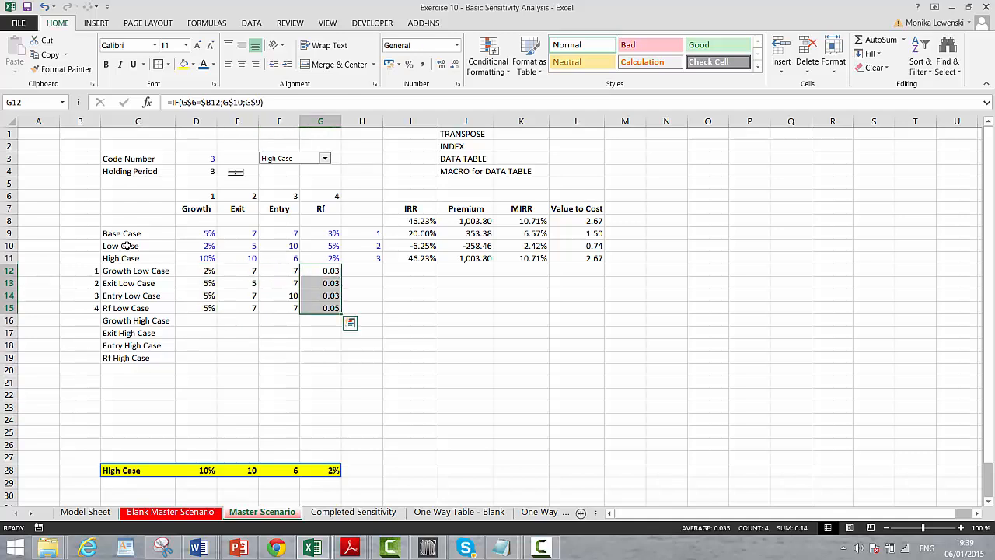
key("ctrl+shift+5")
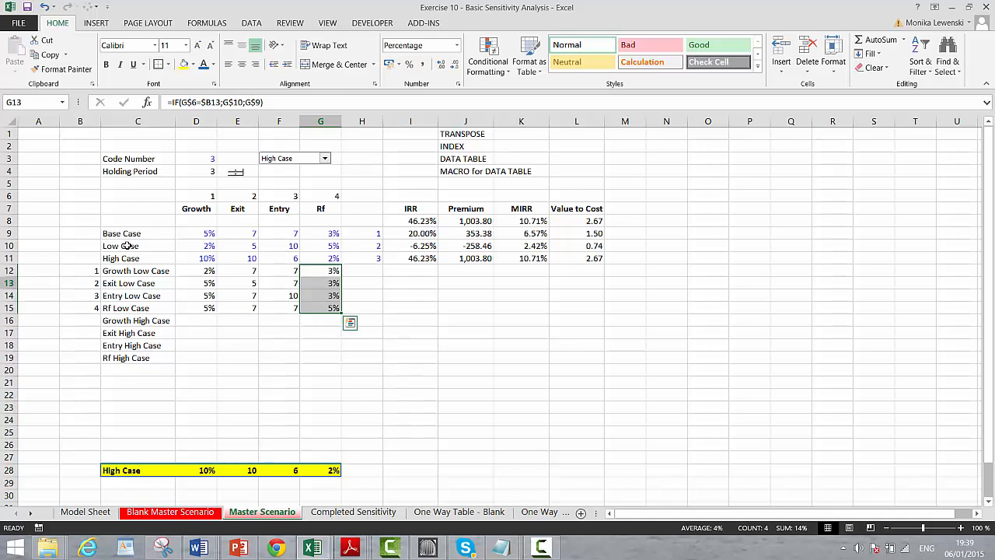
Examine the IF formulas and results in the Growth and Exit columns of the Low Case rows.
key("Down")
key("Left")
key("Left")
key("Left")
key("Left")
key("Up")
key("Right")
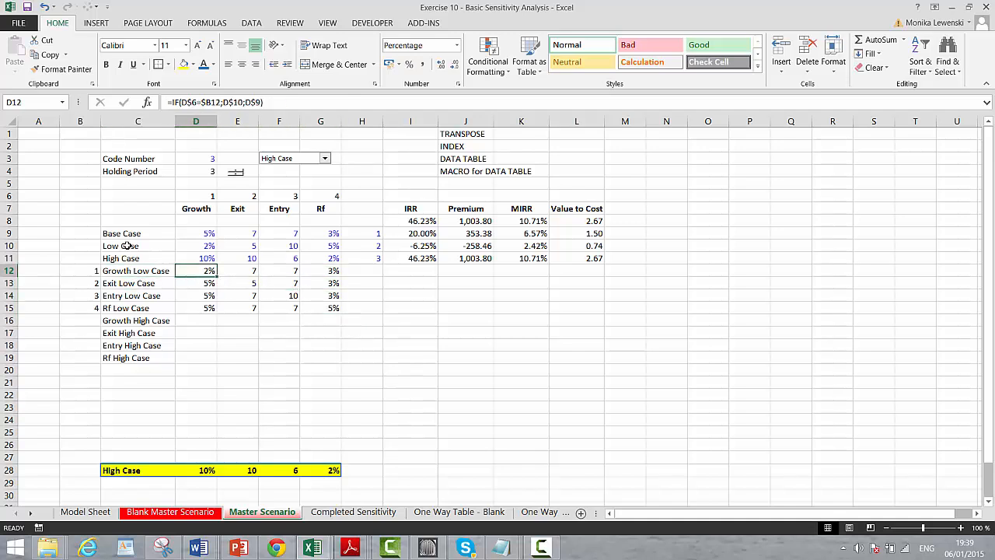
key("Down")
key("Down")
key("Down")
key("Up")
key("Up")
key("Up")
key("Right")
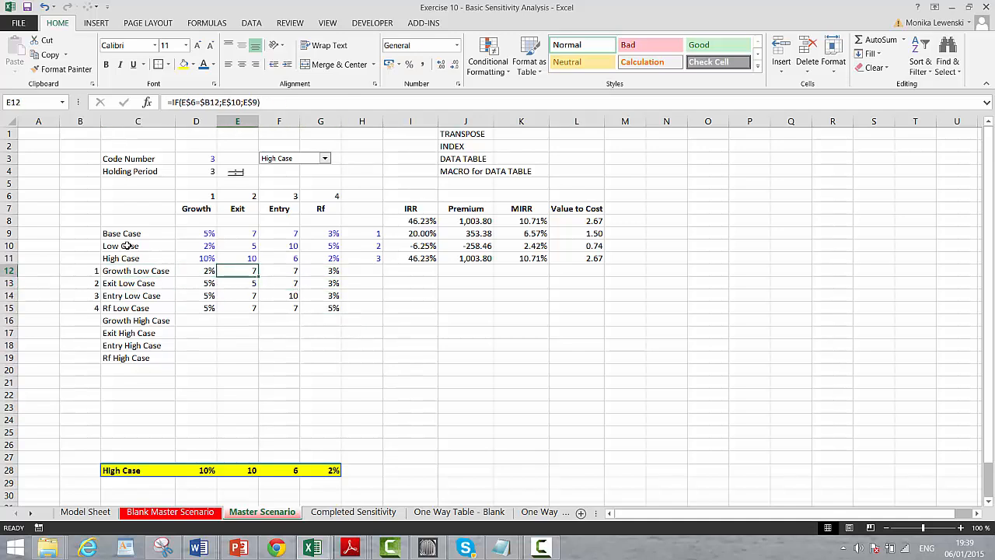
key("Down")
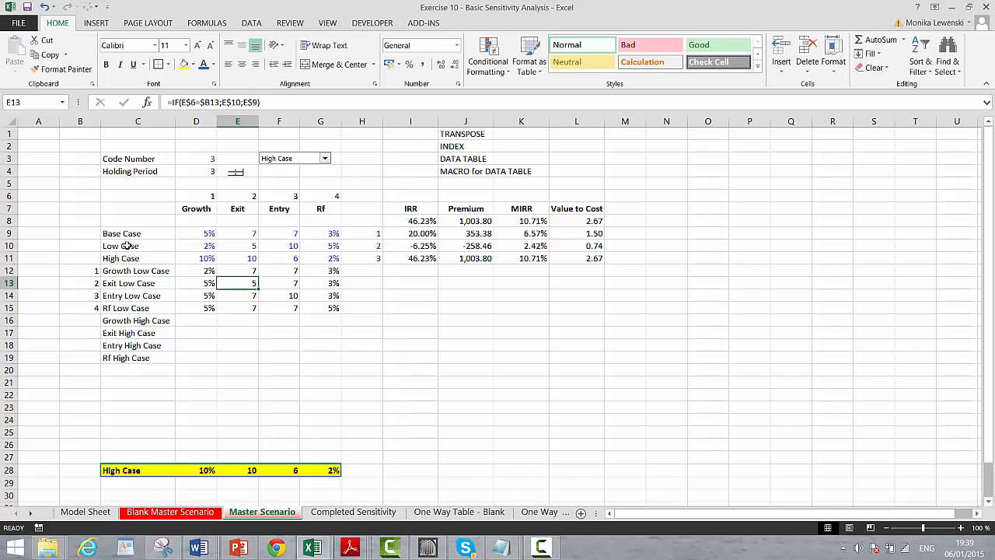
Examine the IF formulas across the Exit, Entry and Rf Low Case rows, from the Growth column to the Rf column.
key("Up")
key("Down")
key("Left")
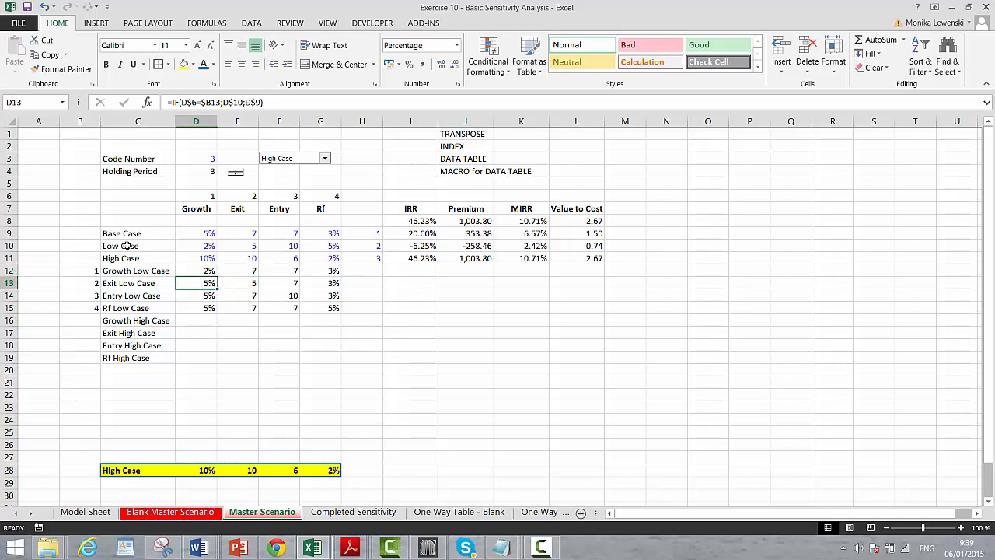
key("Right")
key("Right")
key("Right")
key("Down")
key("Left")
key("Right")
key("Down")
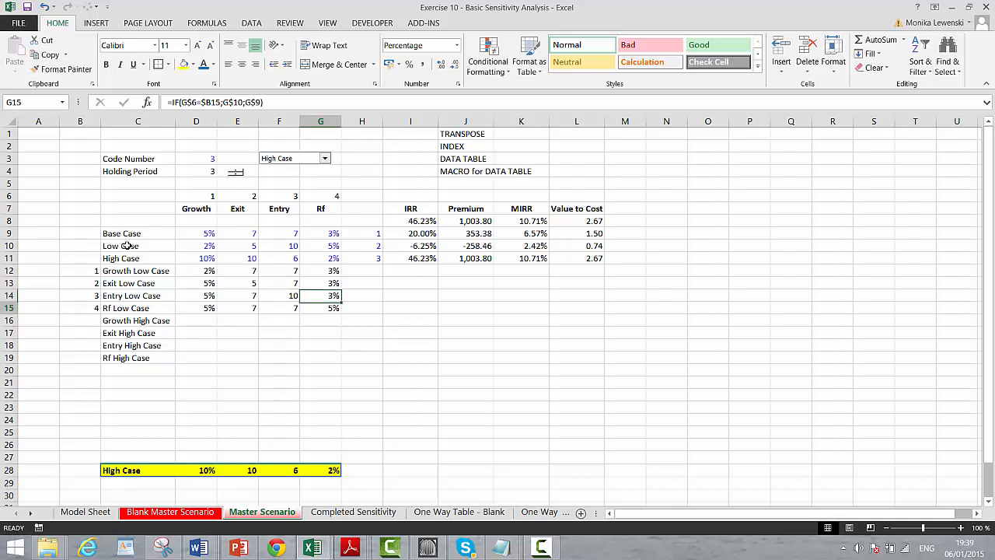
Select the Low Case values in D12:G15, from the Growth column through the Rf column.
key("Up")
key("Up")
key("Up")
key("Left")
key("Left")
key("Left")
key("shift+Down")
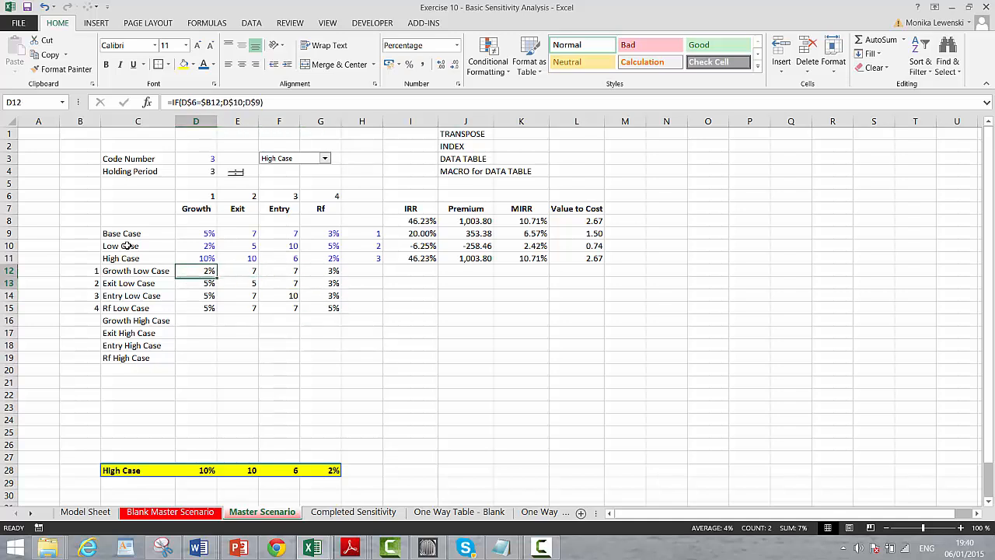
key("shift+Down")
key("shift+Down")
key("shift+Right")
key("shift+Right")
key("shift+Right")
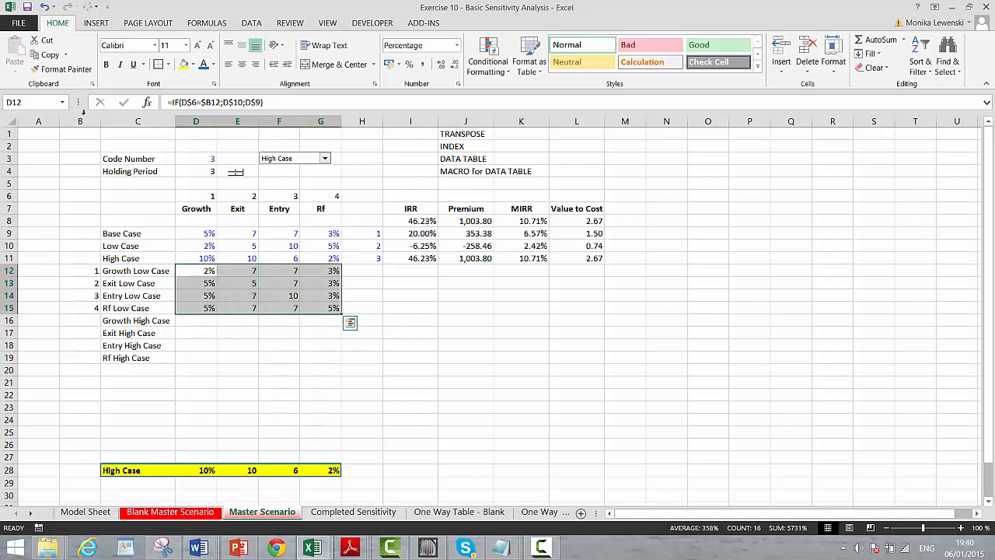
Try a formula-based conditional formatting rule on D12:G15 with the condition =D12=$D$10.
left_click(488, 61)
left_click(494, 227)
left_click(509, 252)
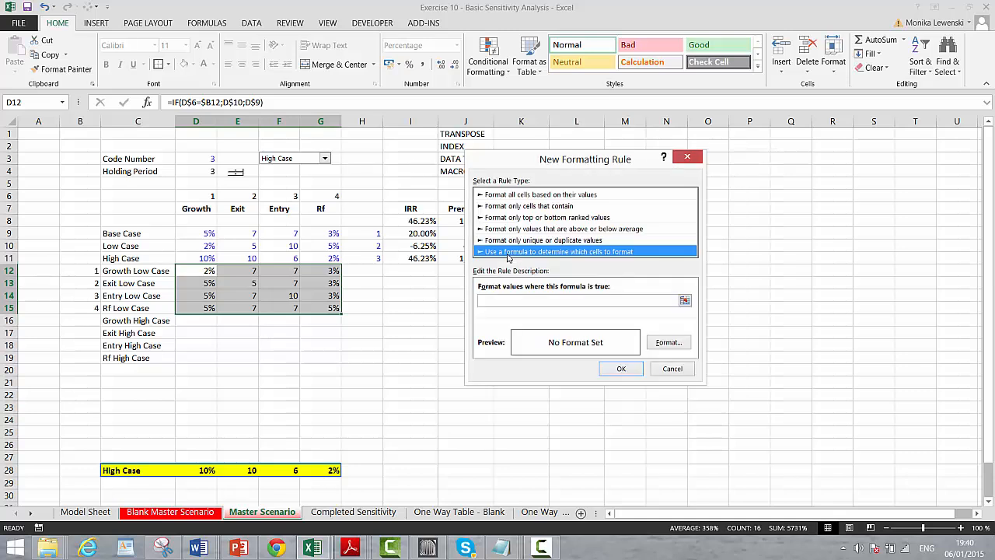
left_click(684, 301)
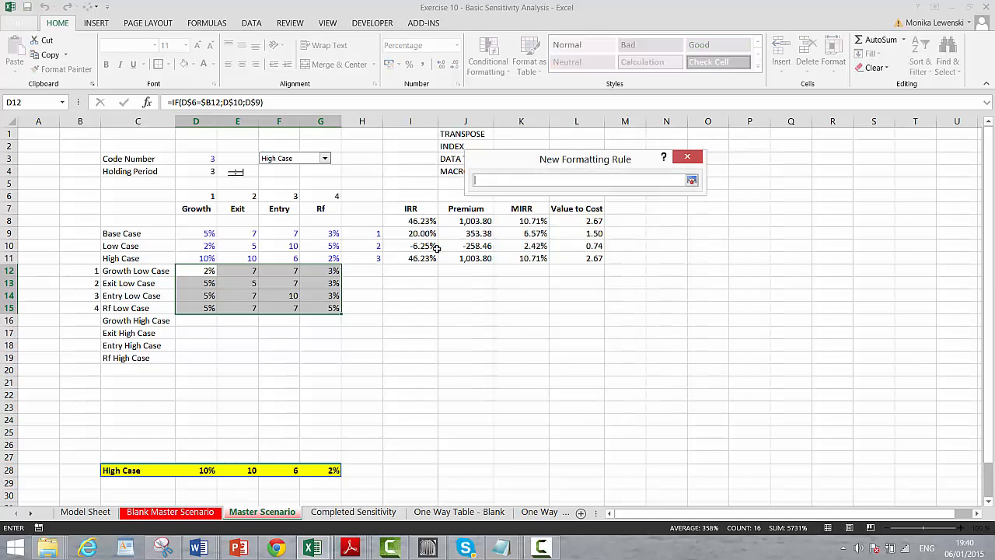
left_click(204, 269)
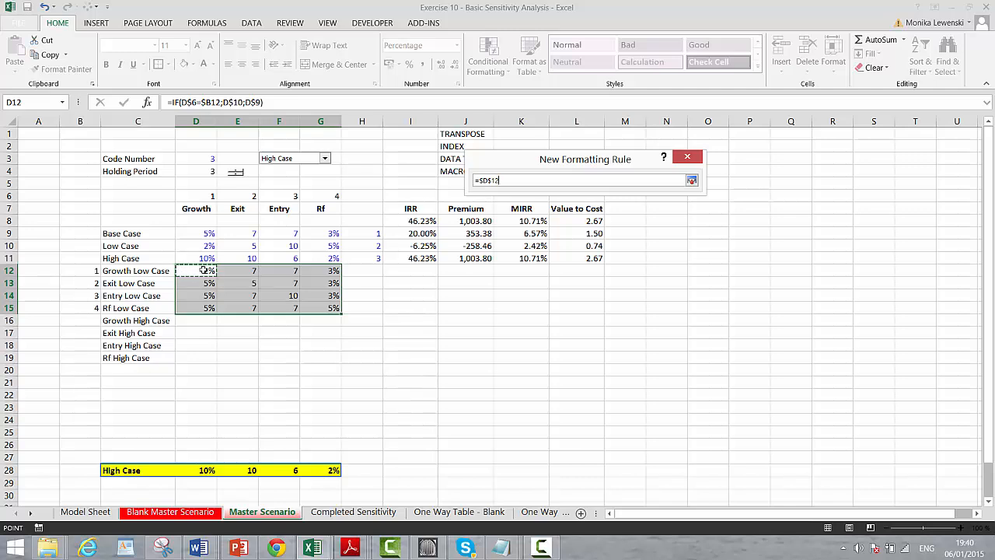
key("F4")
key("F4")
left_click(202, 247)
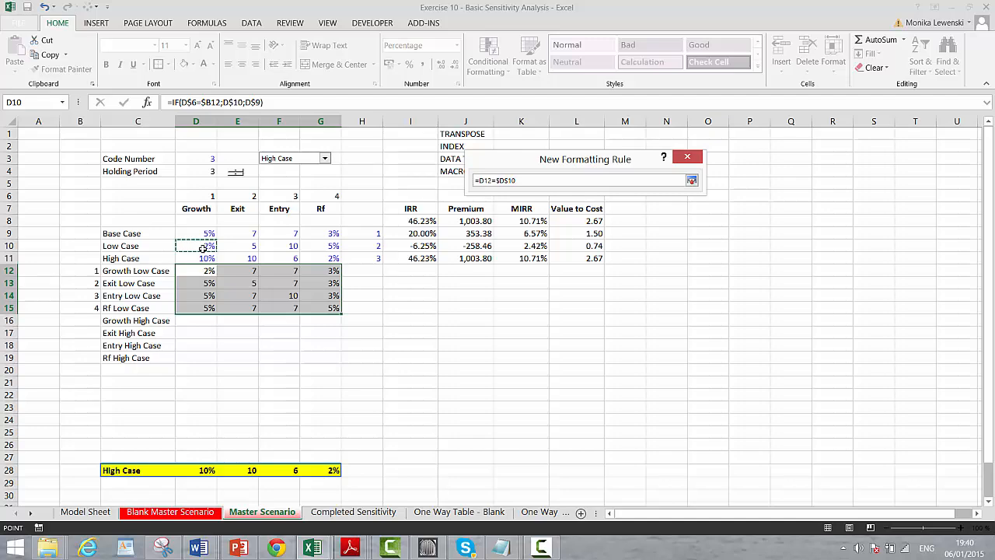
key("Return")
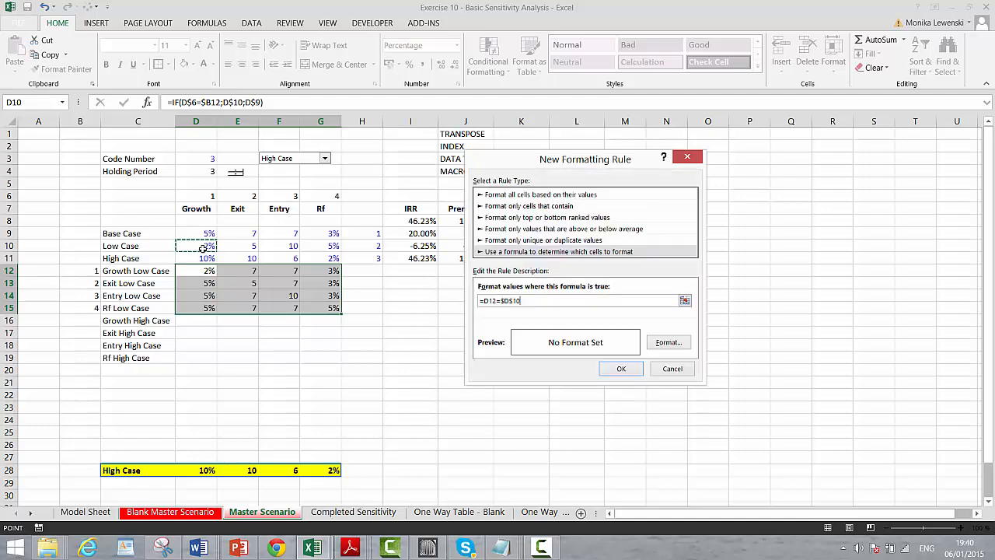
Give the =D12=$D$10 formatting rule a red fill and apply it to D12:G15.
left_click(677, 346)
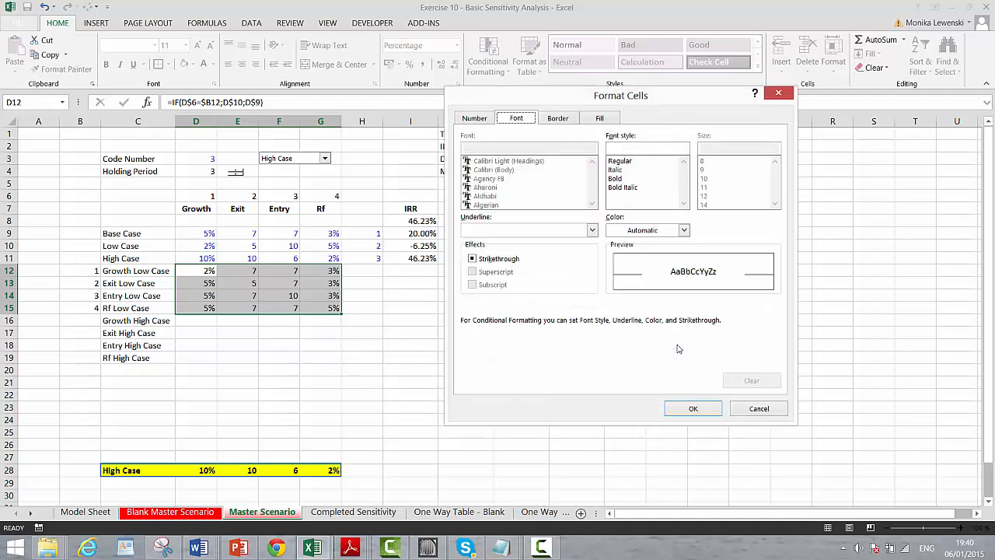
left_click(605, 120)
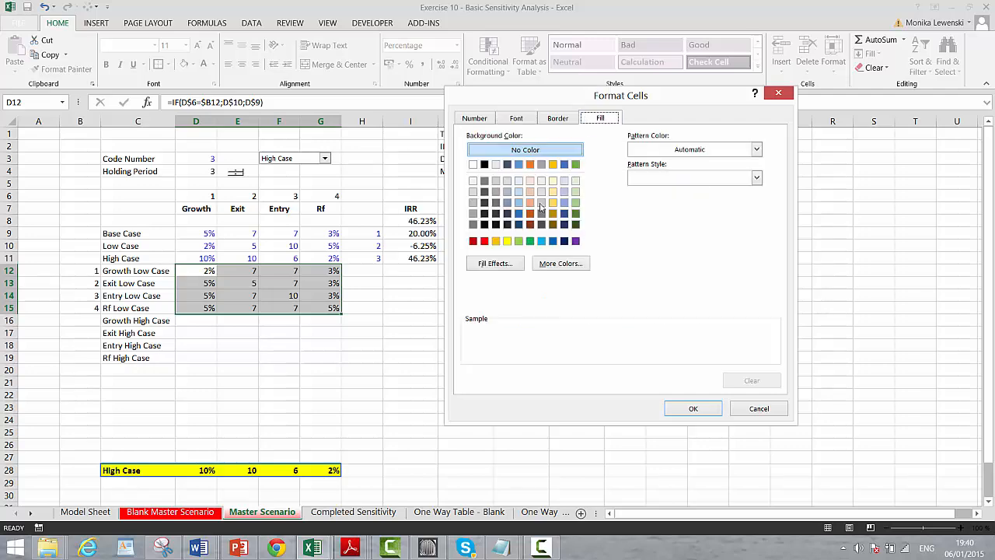
left_click(485, 241)
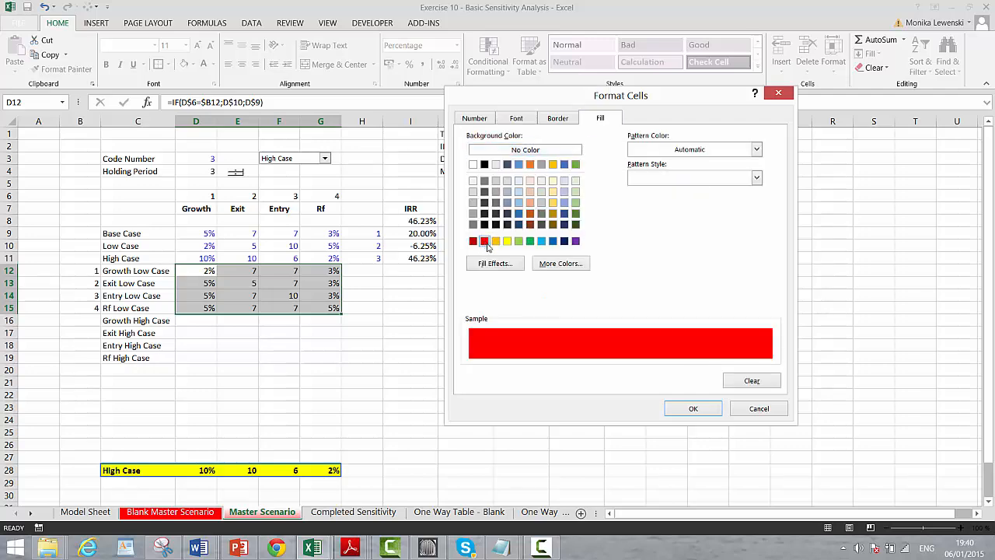
left_click(694, 407)
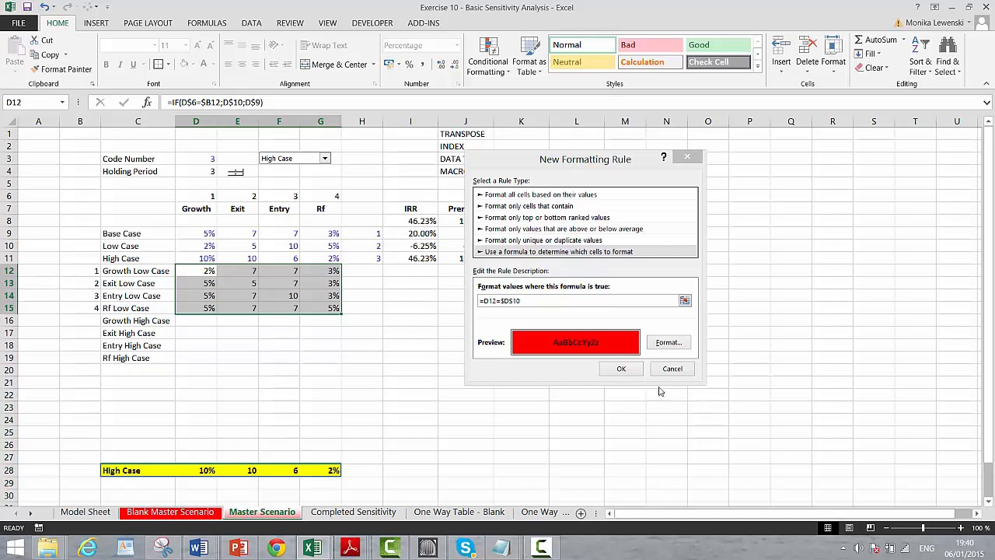
left_click(621, 368)
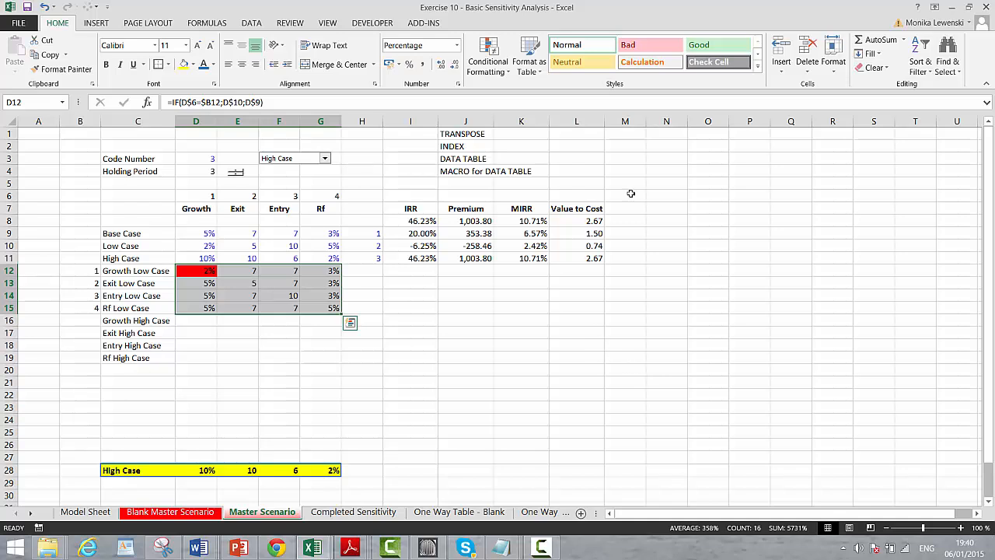
Delete the =D12=$D$10 conditional formatting rule from D12:G15.
left_click(487, 56)
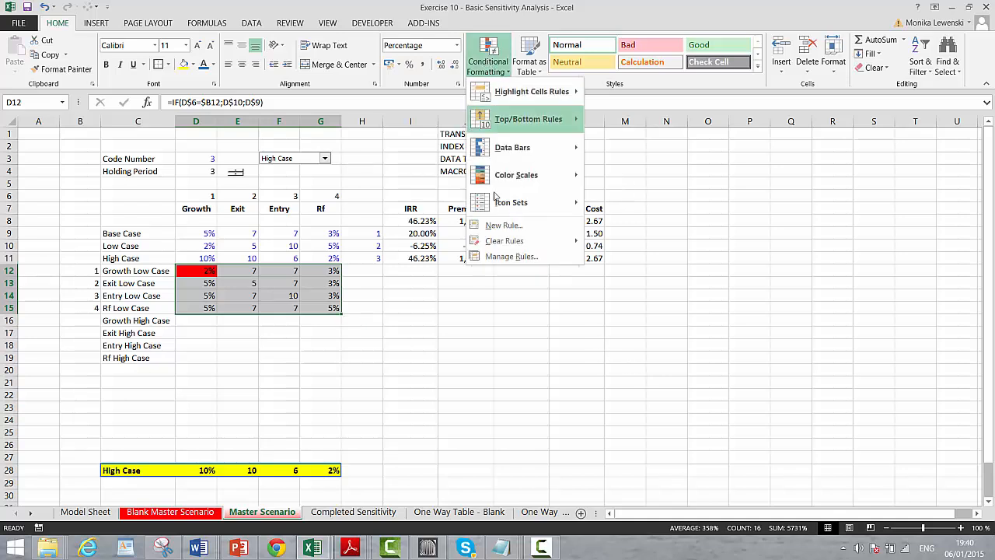
left_click(501, 256)
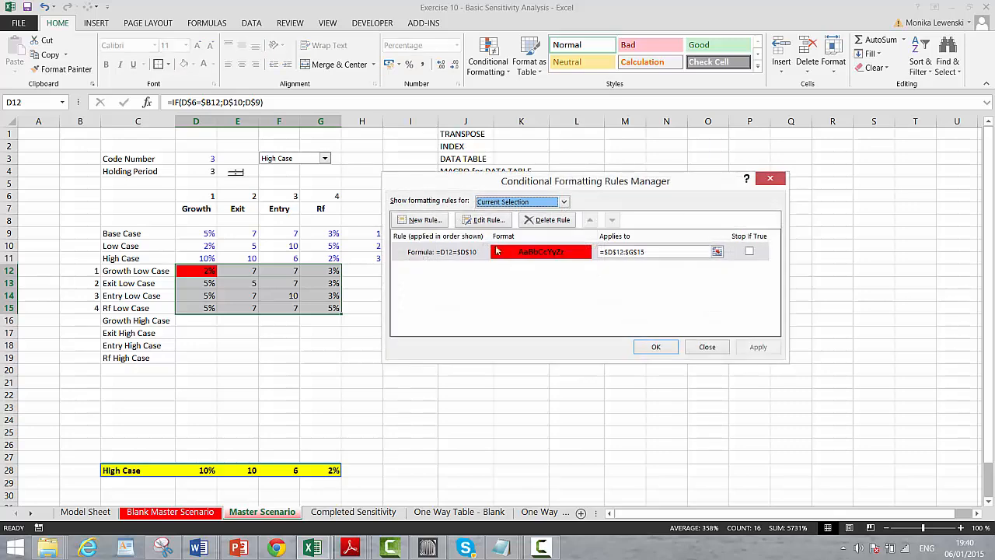
left_click(541, 221)
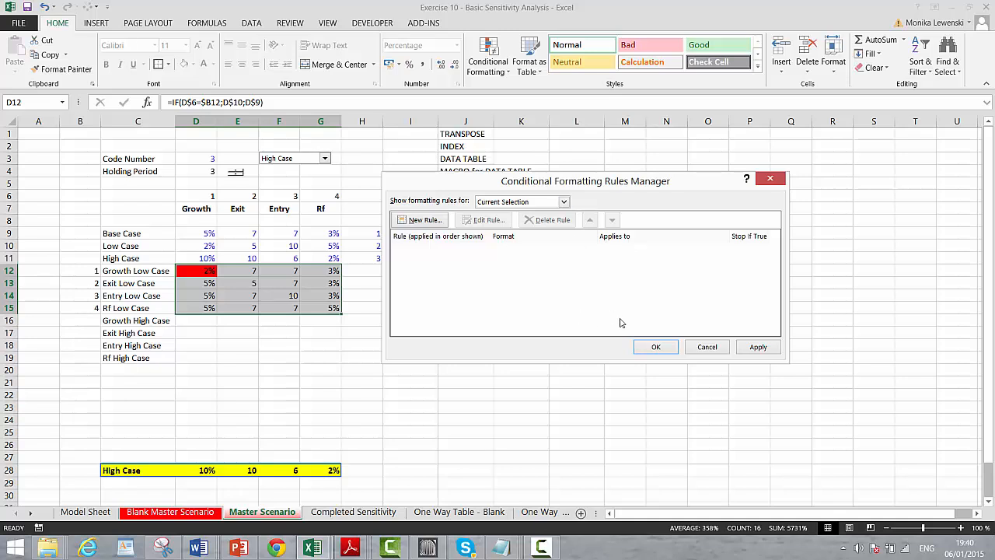
left_click(655, 347)
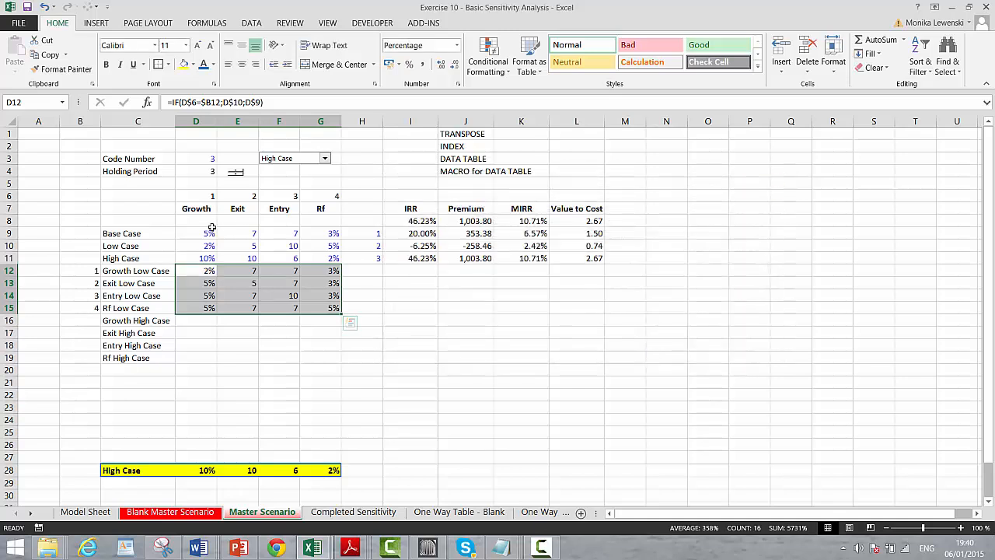
Create a formula-based conditional formatting rule for D12:G15 with the condition =D12=D$10.
left_click(490, 55)
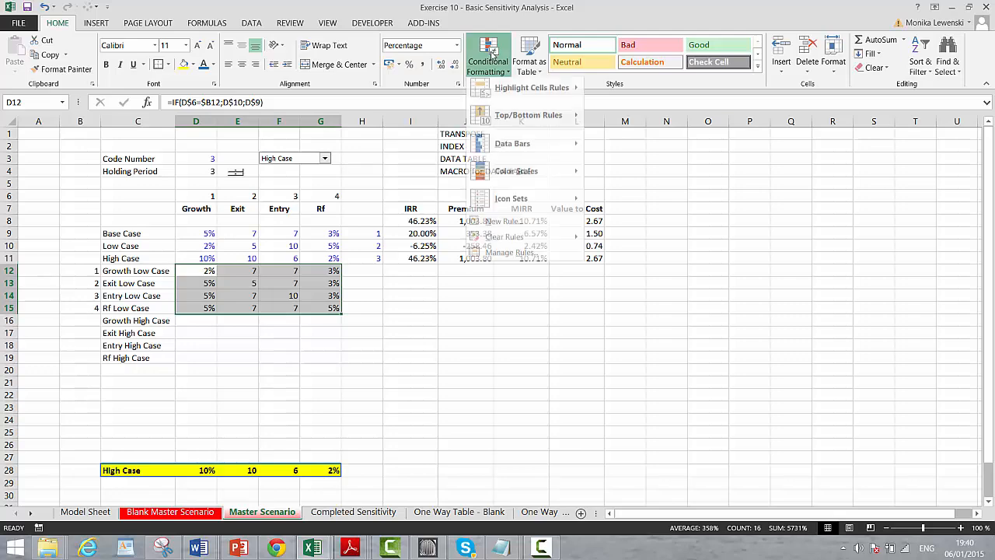
left_click(490, 225)
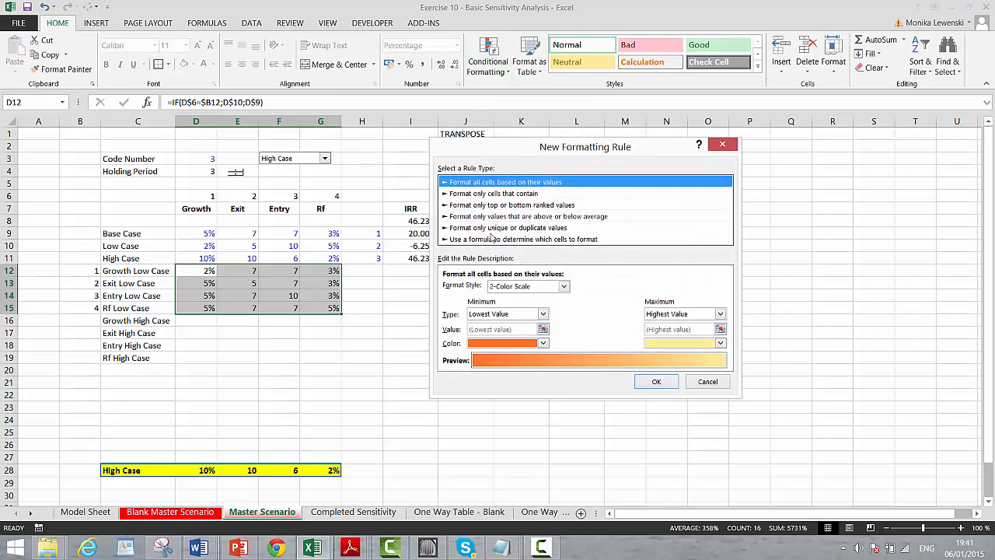
left_click(490, 240)
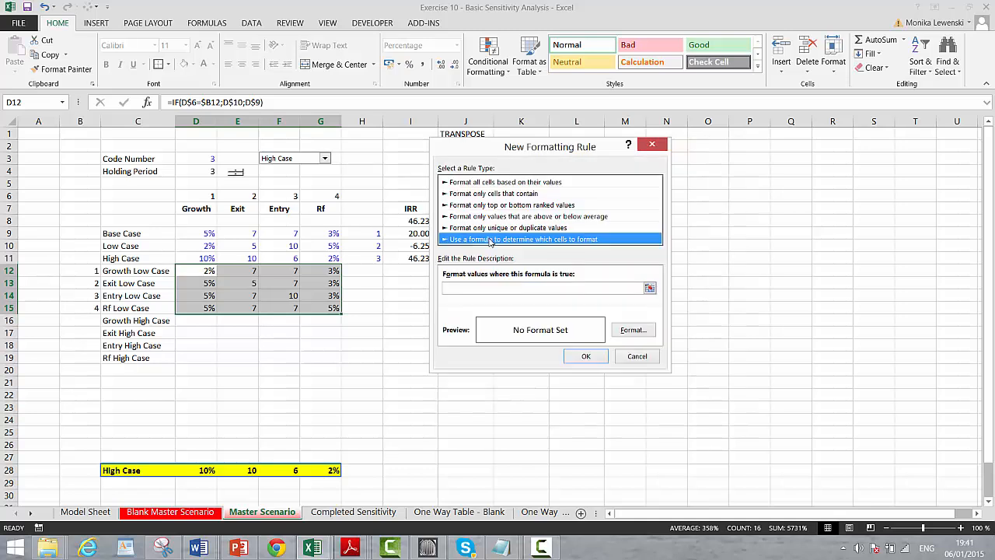
left_click(650, 288)
left_click(200, 270)
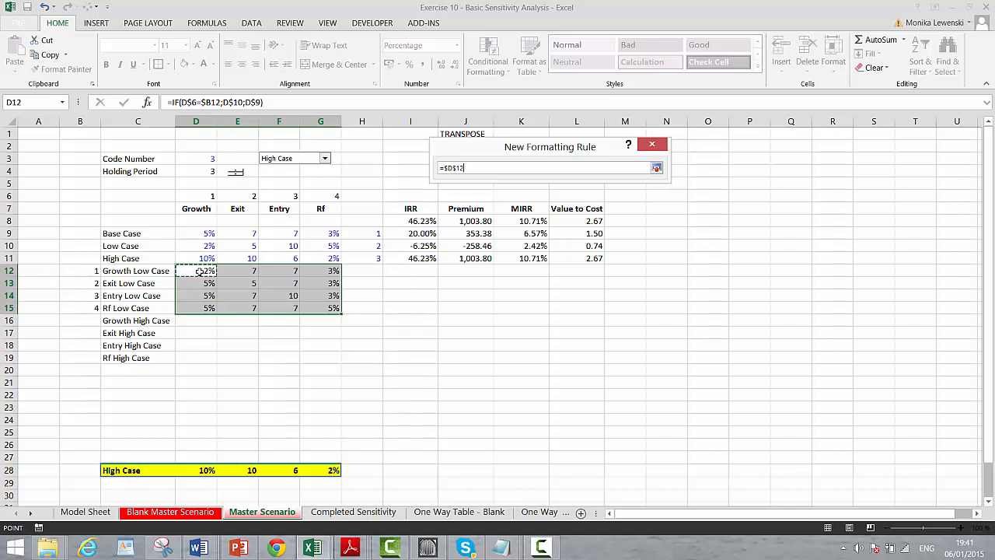
key("F4")
key("F4")
key("F4")
type("=")
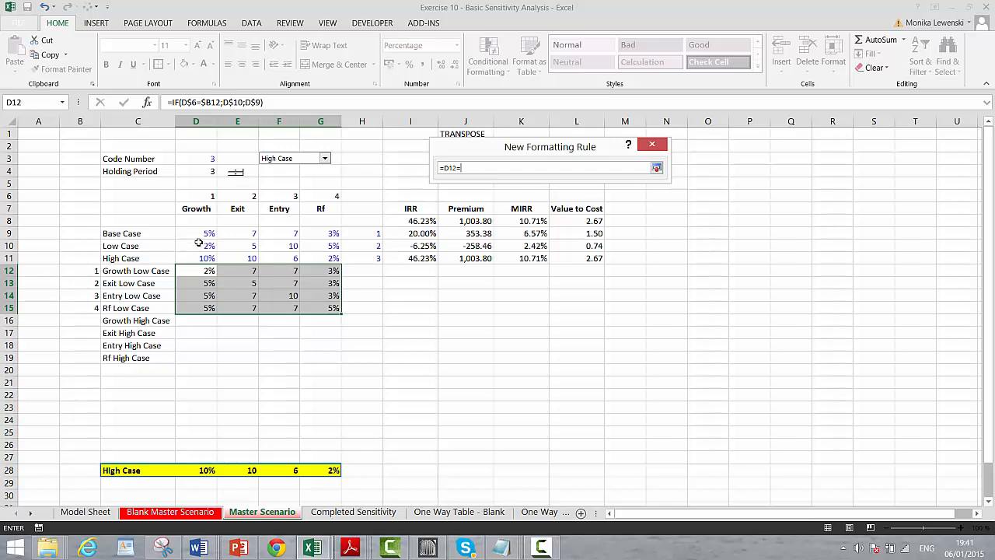
left_click(199, 244)
key("F3")
key("Escape")
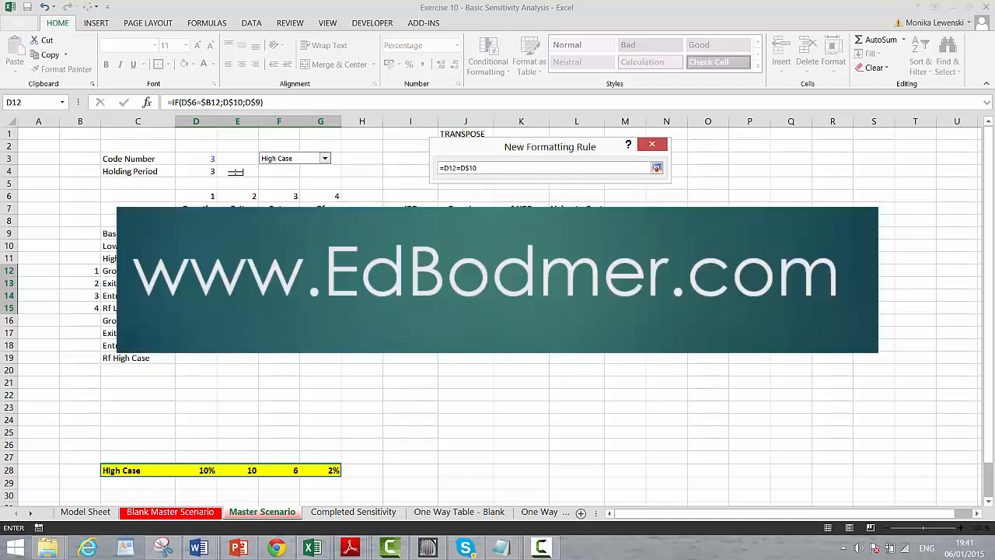
key("Return")
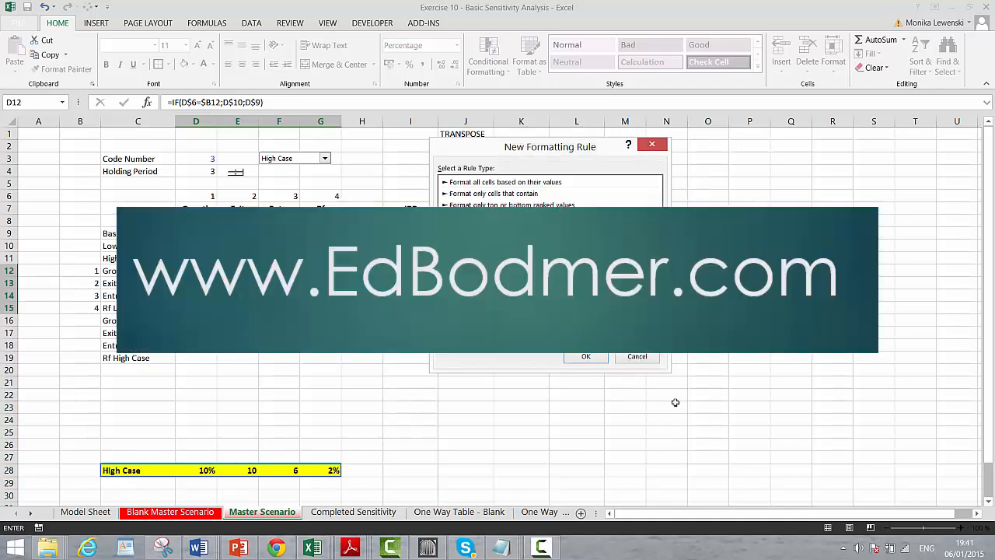
Set a red fill for the =D12=D$10 formatting rule and apply it to the selected cells.
left_click(637, 328)
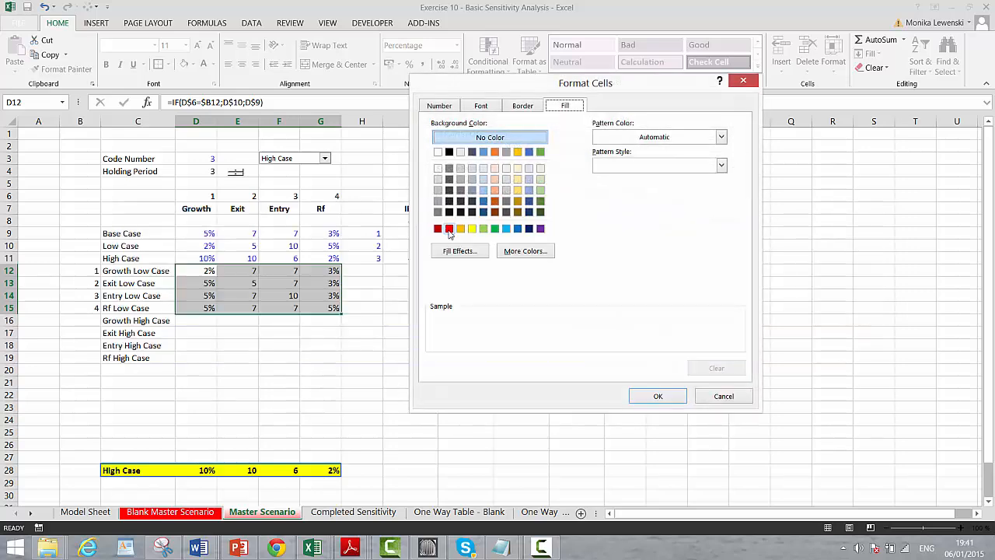
left_click(450, 229)
left_click(656, 396)
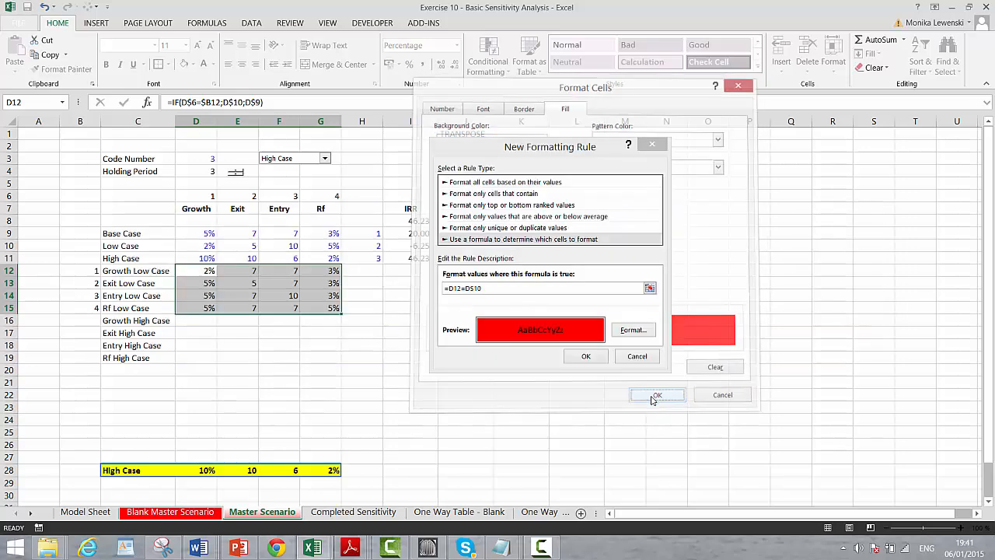
left_click(588, 357)
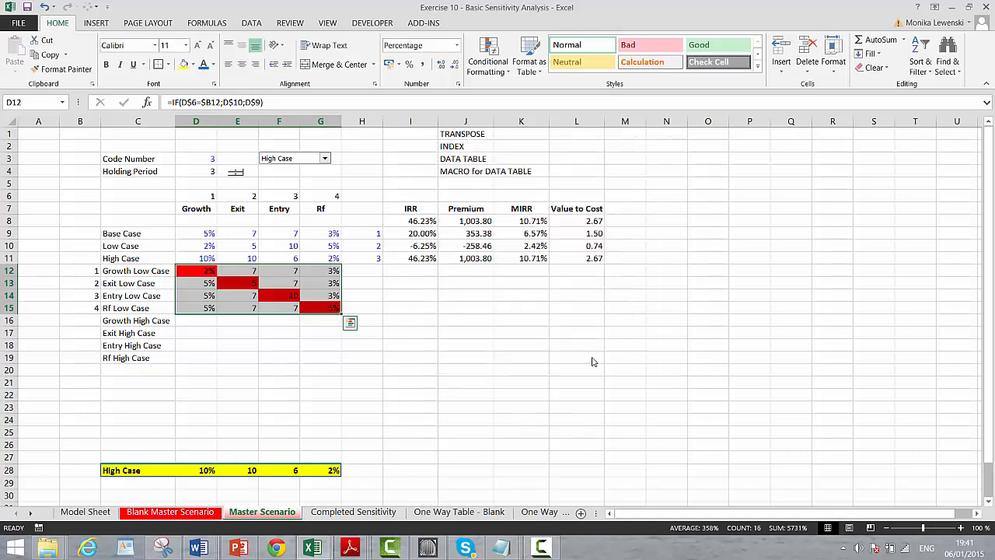
left_click(402, 313)
key("Left")
key("Left")
key("Left")
key("Left")
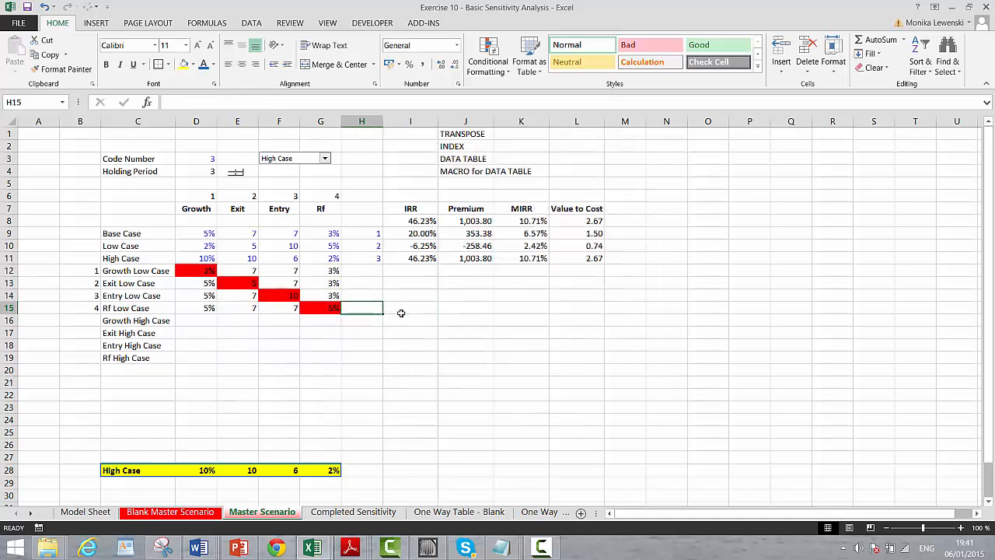
key("Down")
key("Left")
key("Left")
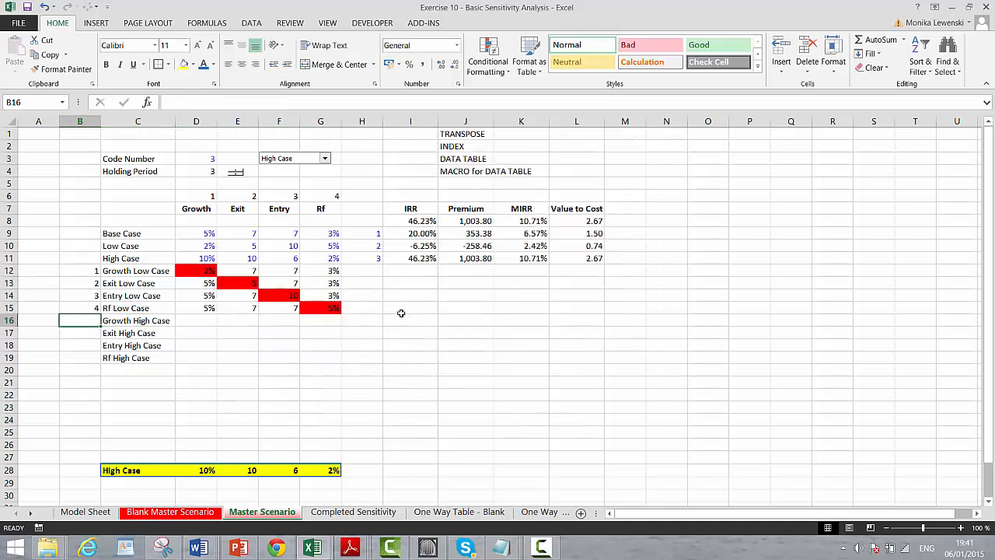
key("Left")
key("Right")
key("Right")
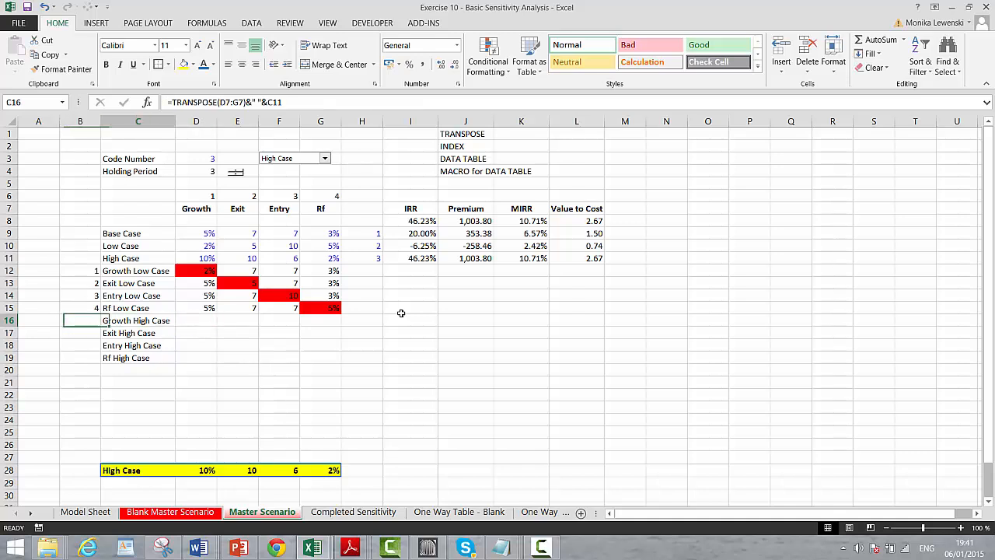
key("Left")
key("Right")
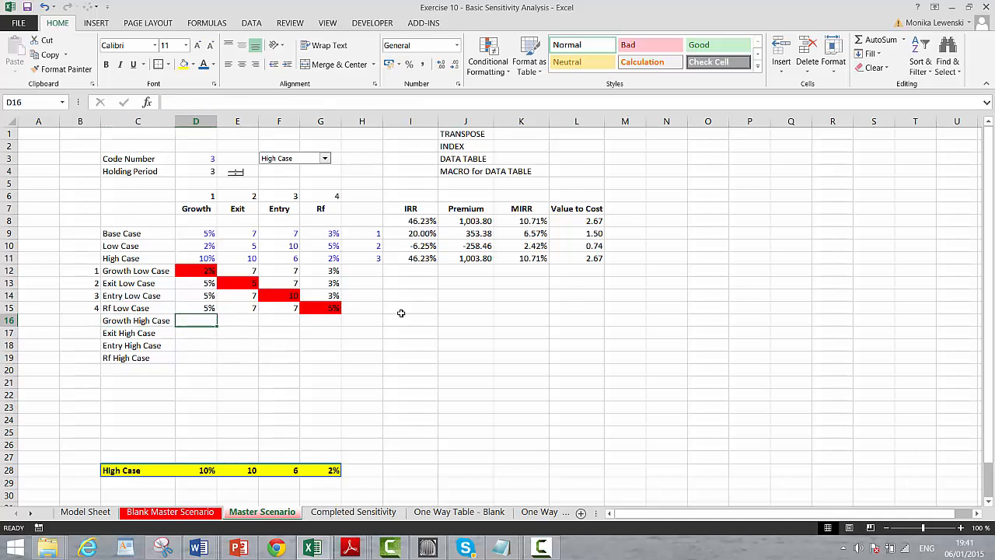
Copy the index numbers 1 to 4 from B12:B15 into B16:B19 beside the High Case rows.
key("Left")
key("Left")
key("Up")
key("Up")
key("Up")
key("Up")
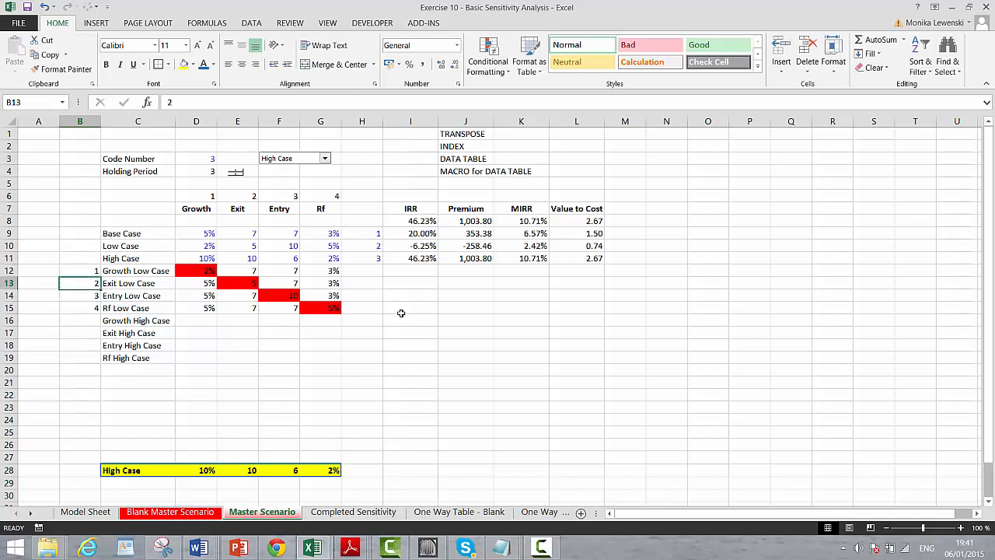
key("shift+Down")
key("shift+Down")
key("shift+Down")
key("ctrl+c")
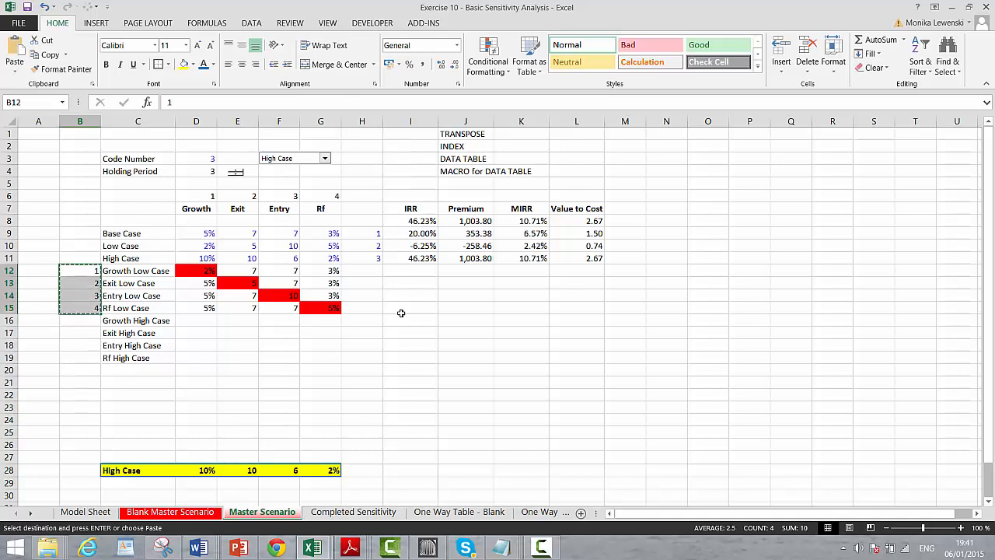
key("Down")
key("Down")
key("Down")
key("Down")
key("Down")
key("Down")
key("Up")
key("Up")
key("shift+Down")
key("shift+Down")
key("shift+Down")
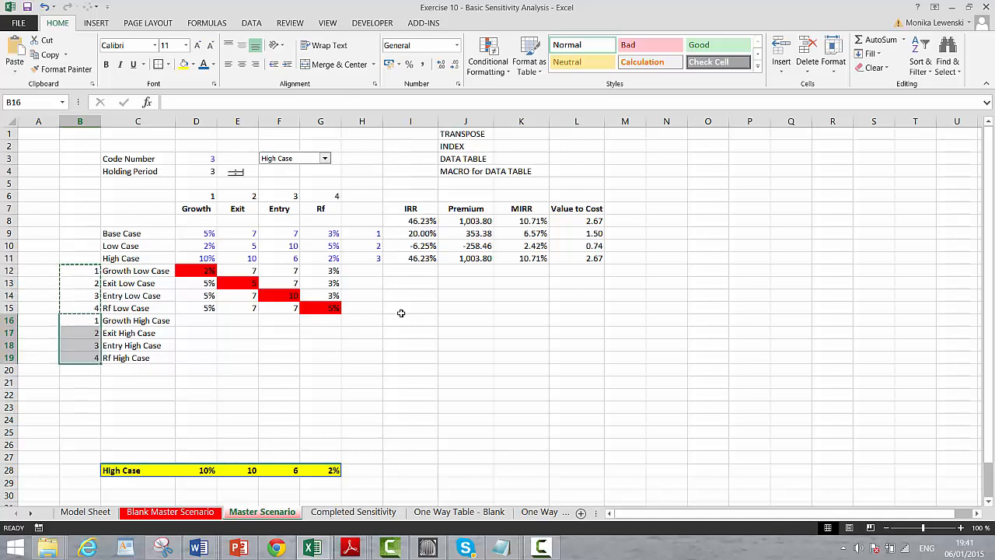
Start an IF formula in D16 beside Growth High Case, beginning its logical test with the row-locked reference D$6.
key("ctrl+v")
key("Right")
key("Right")
key("Right")
key("Left")
type("=")
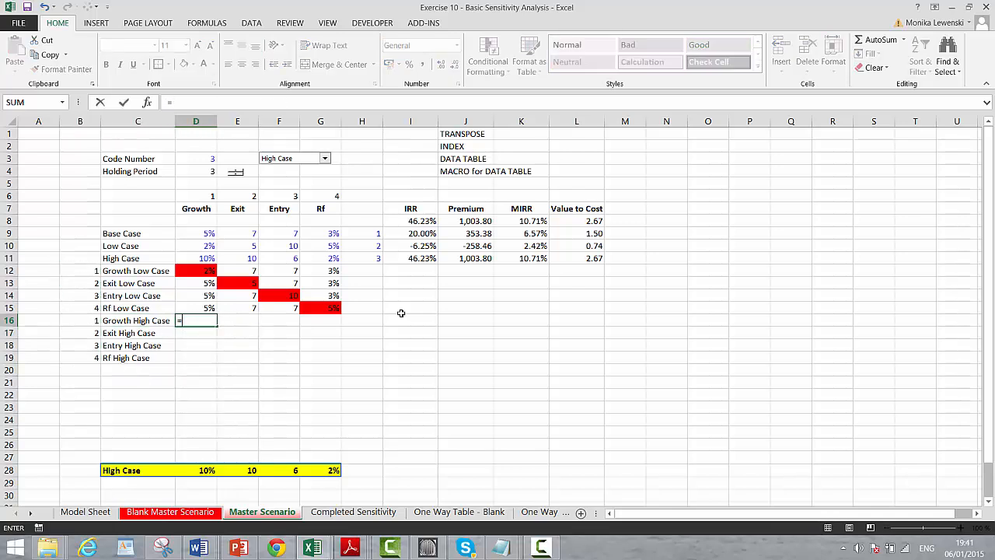
type("f(if(")
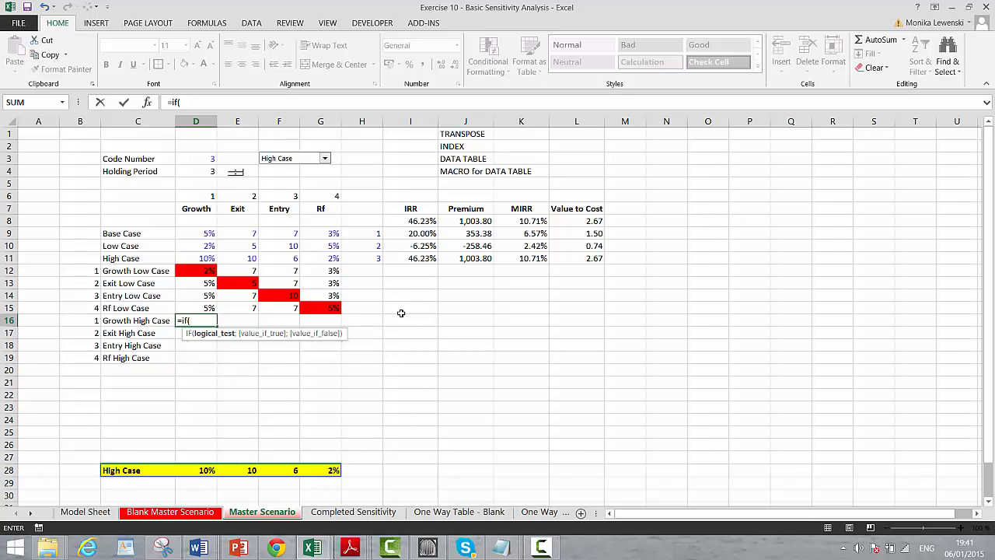
key("Up")
key("Up")
key("Up")
key("Up")
key("Up")
key("Up")
key("Up")
key("Up")
key("Up")
key("Up")
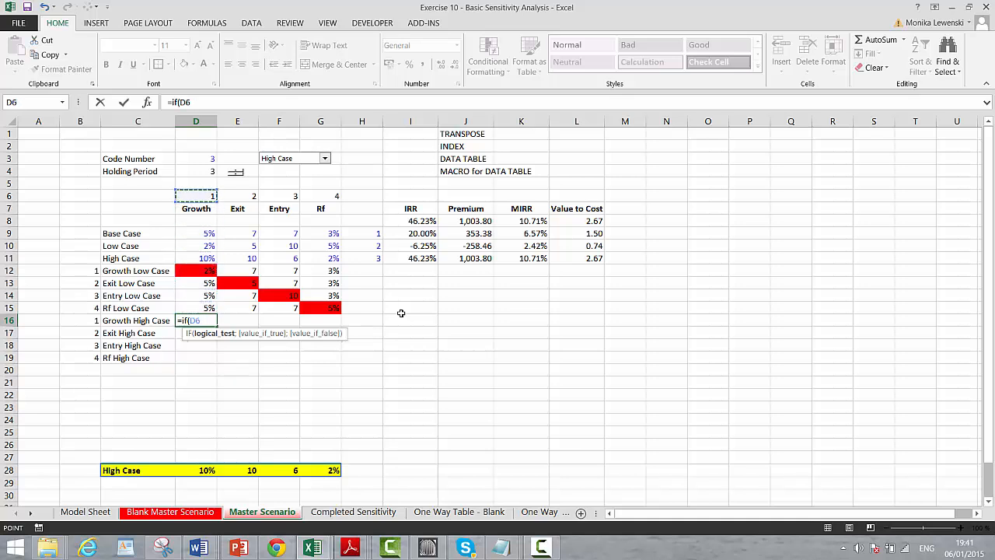
type("=")
key("BackSpace")
key("F4")
key("F4")
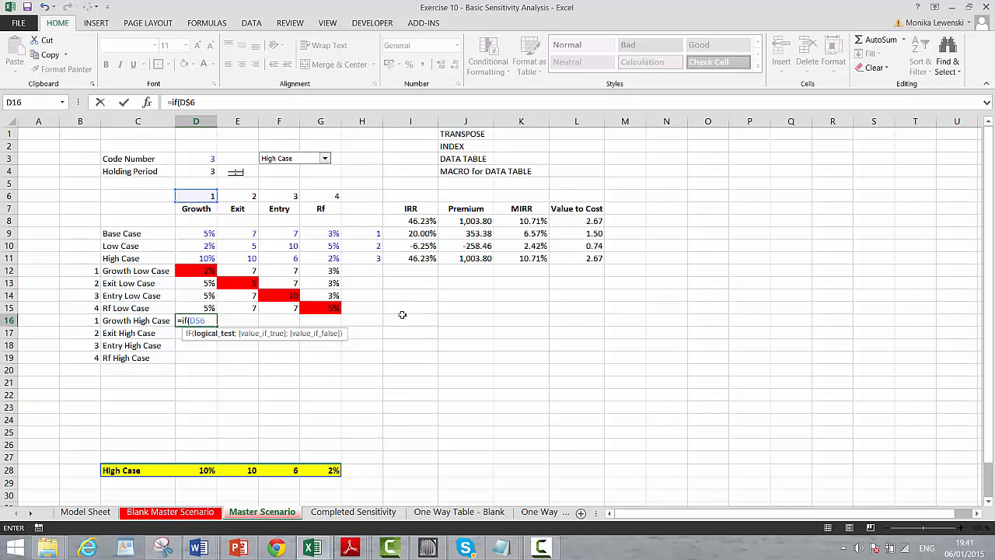
left_click(542, 547)
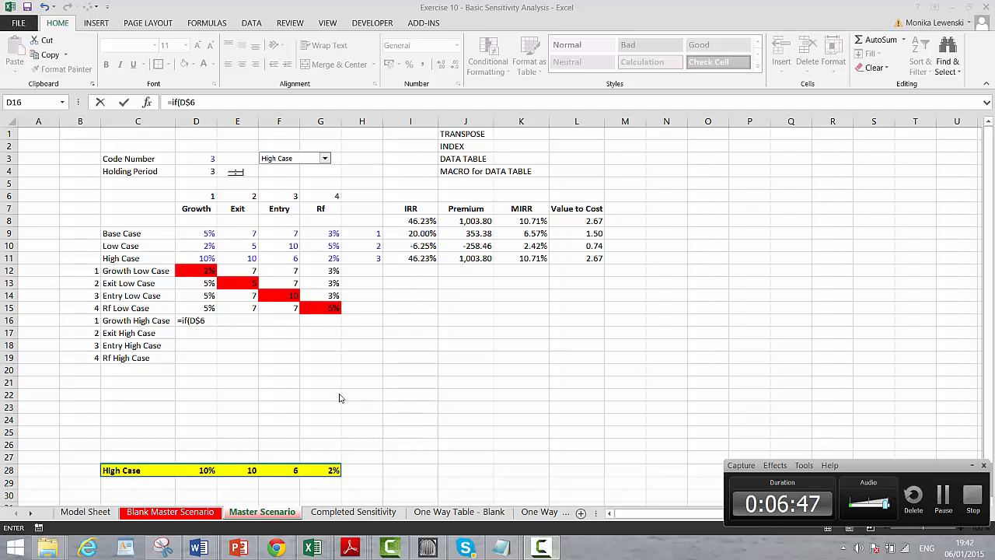
left_click(943, 498)
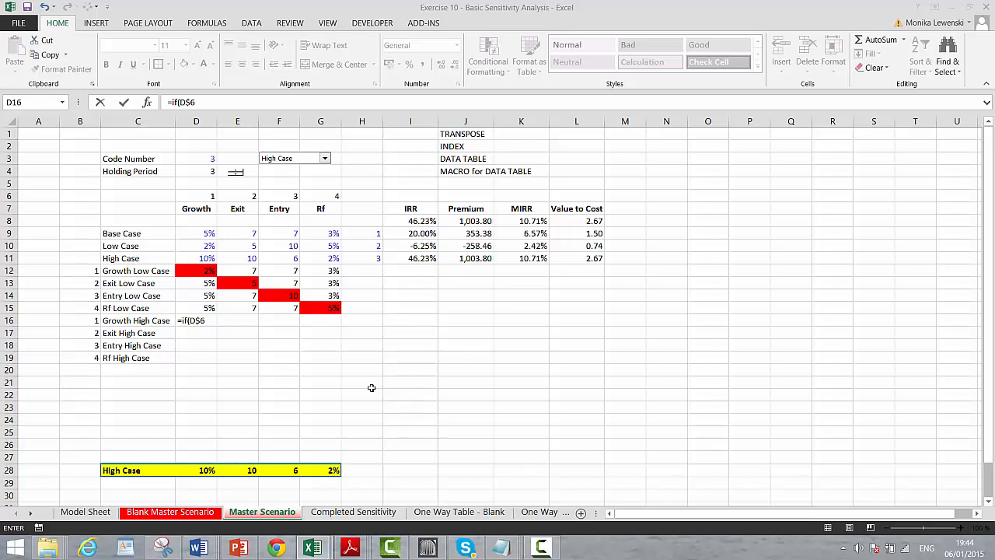
Complete the logical test of the IF formula in D16 as D$6=$B16.
left_click(220, 321)
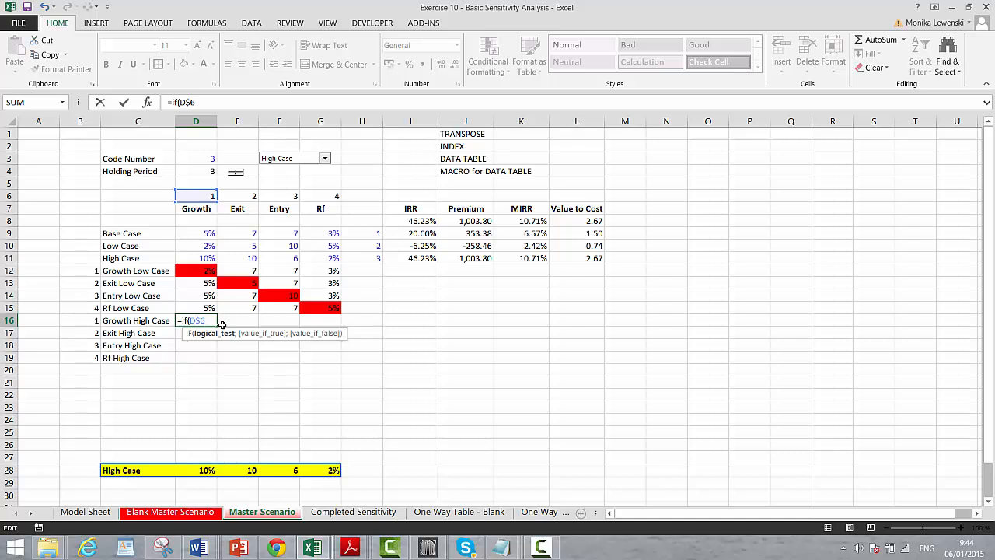
left_click(90, 320)
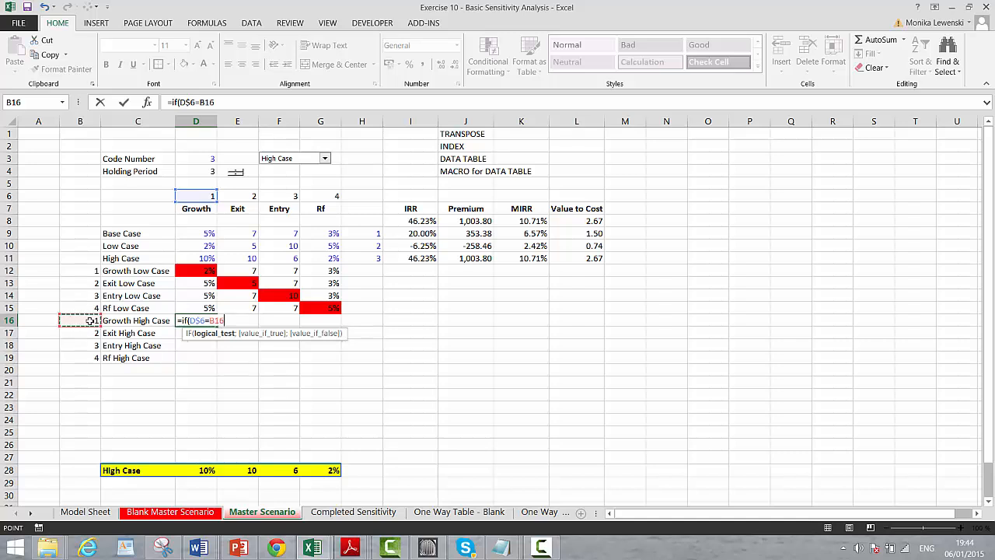
key("F4")
key("F4")
key("F4")
type(";")
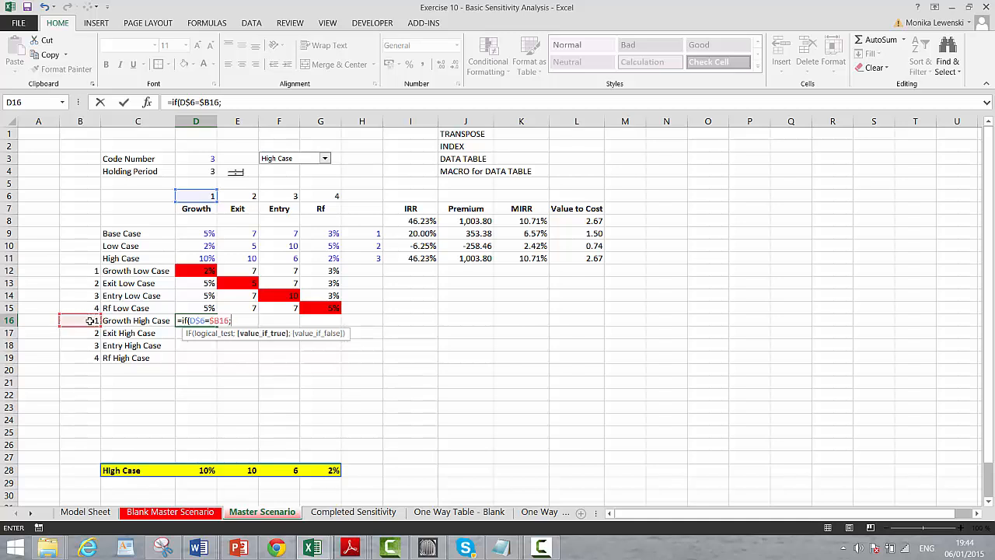
Finish the D16 formula with D$11 as the true value and D$9 as the false value: =IF(D$6=$B16;D$11;D$9).
left_click(196, 258)
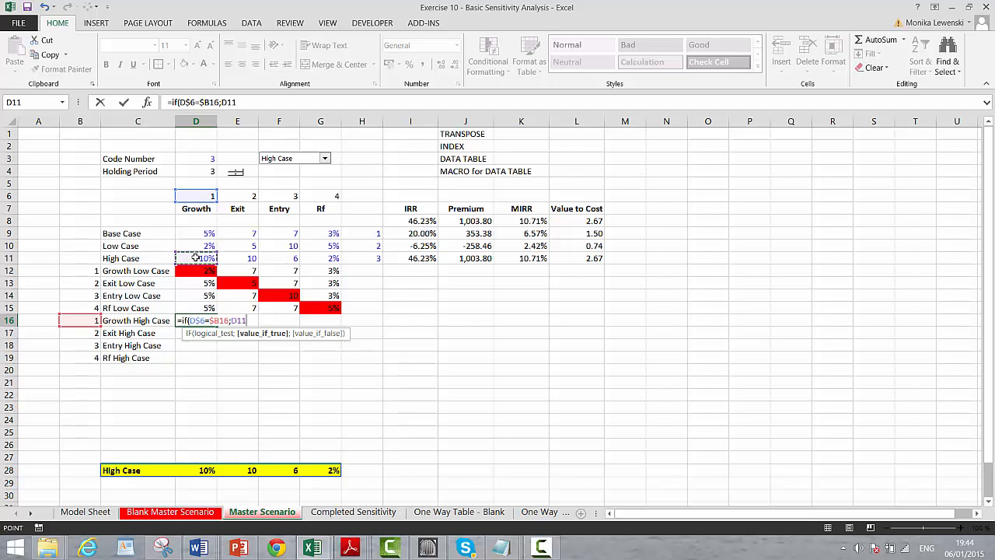
key("F4")
key("F4")
type(";")
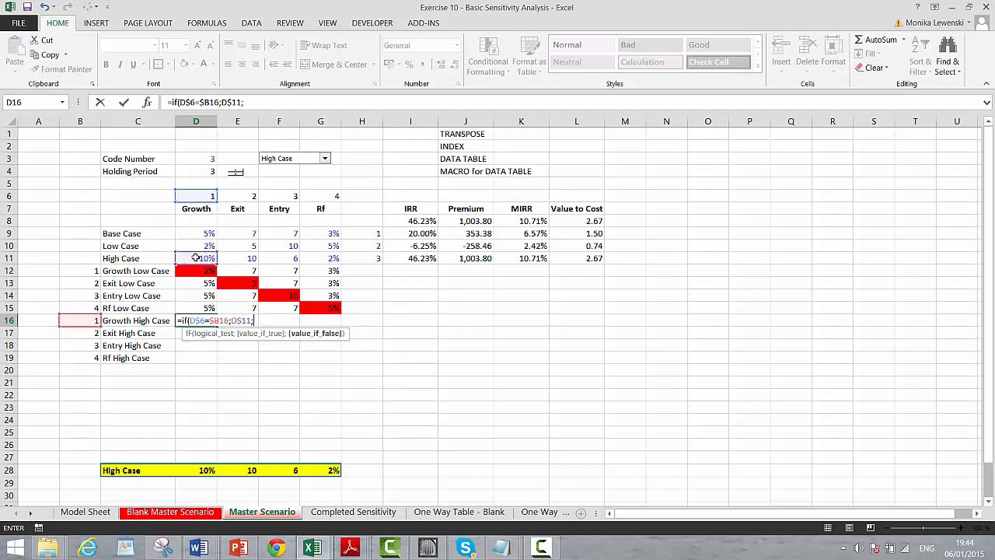
left_click(196, 235)
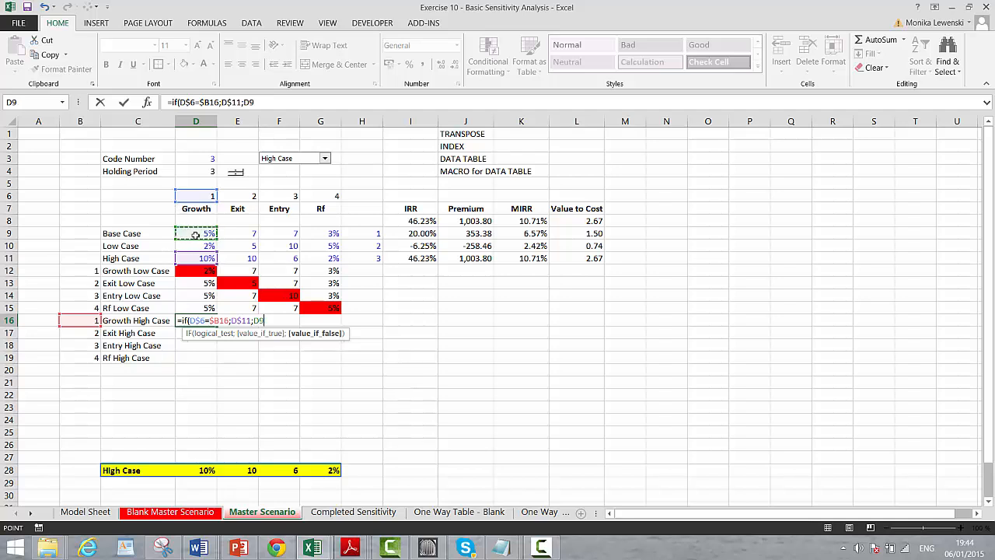
key("F4")
key("F4")
type(")")
key("Return")
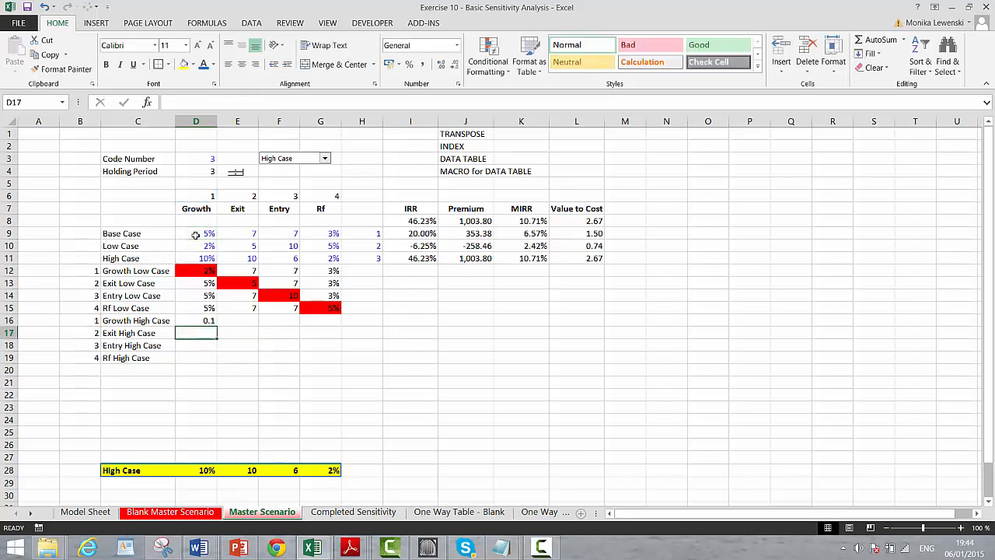
Format D16 as a percentage and fill its formula across to G16.
key("Up")
key("ctrl+shift+5")
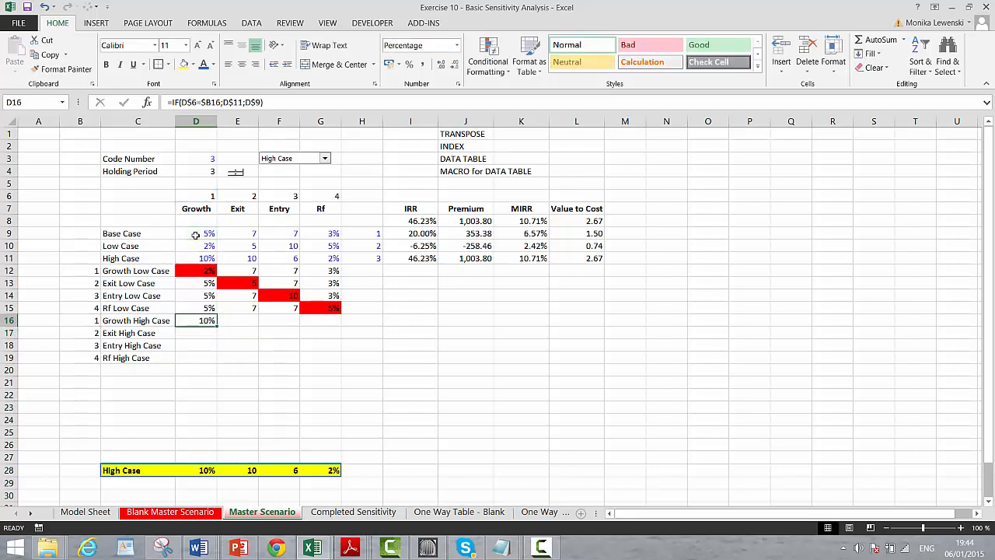
key("shift+Right")
key("shift+Right")
key("shift+Right")
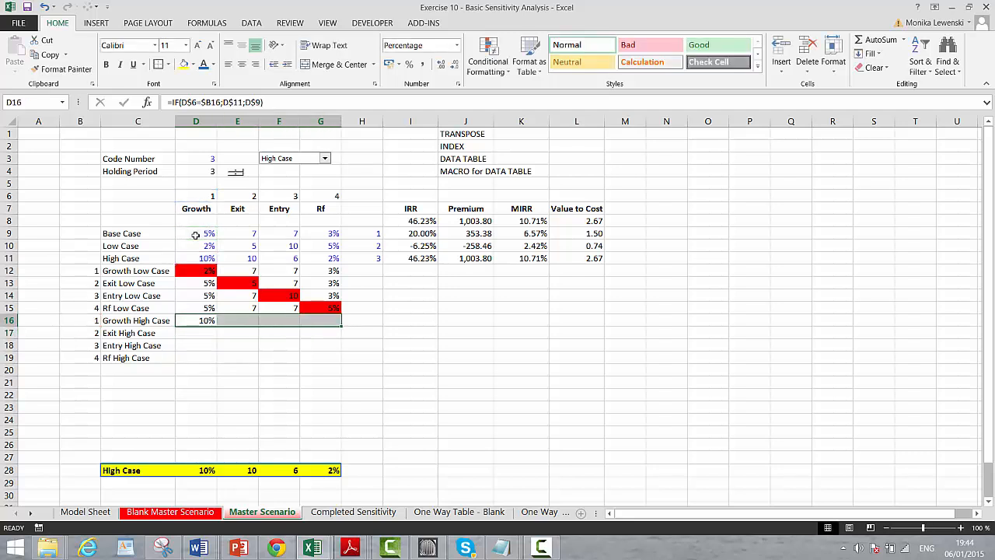
key("ctrl+r")
Set the number format of the Exit and Entry cells E16:F16 to General.
key("Right")
key("shift+Right")
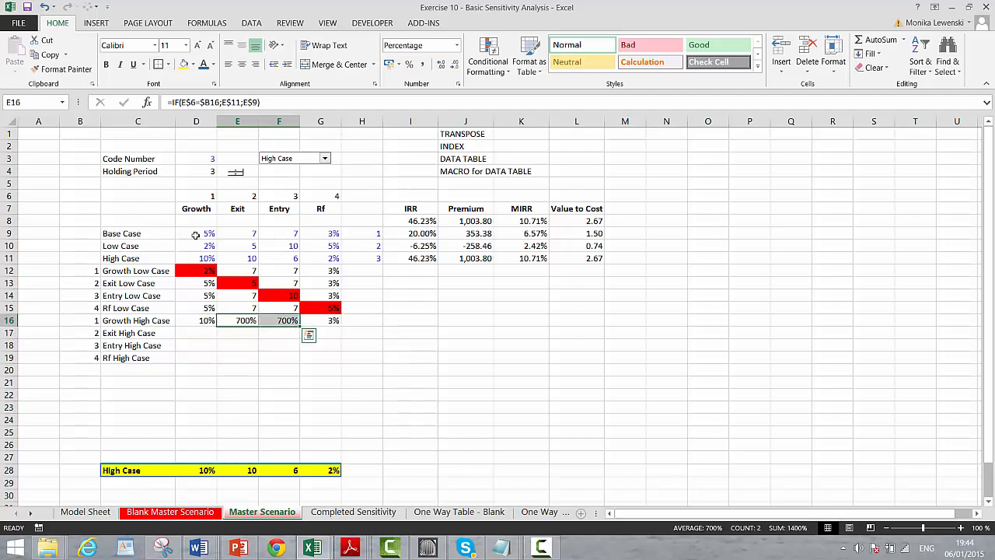
key("ctrl+shift+asciitilde")
Fill the Growth High Case formulas in D16:G16 down through row 19.
key("Left")
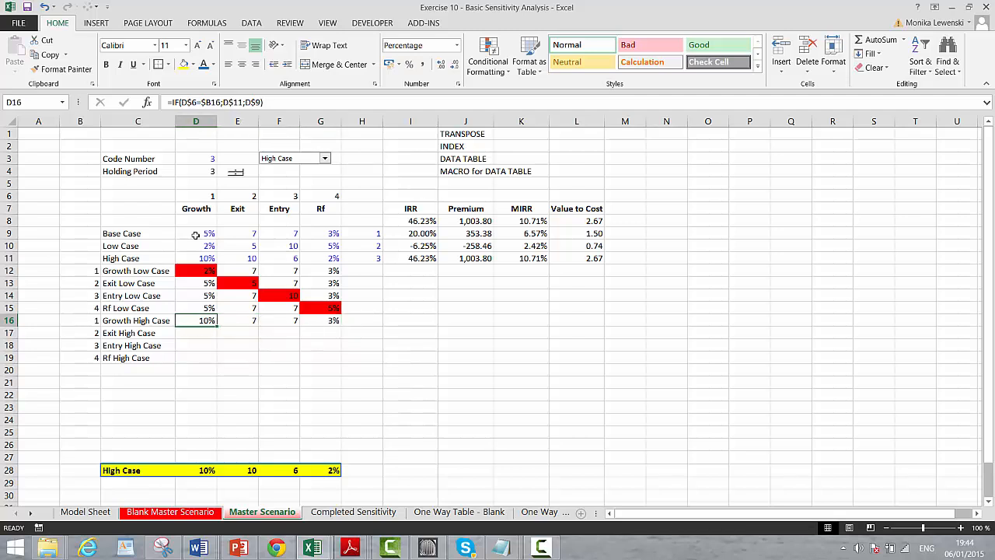
key("shift+Right")
key("shift+Right")
key("shift+Right")
key("shift+Down")
key("shift+Down")
key("shift+Down")
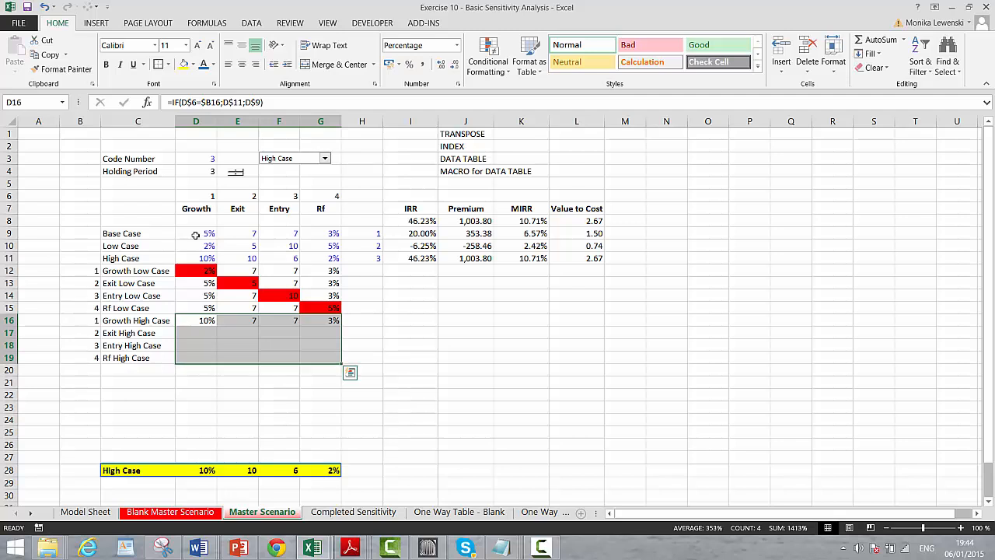
key("ctrl+d")
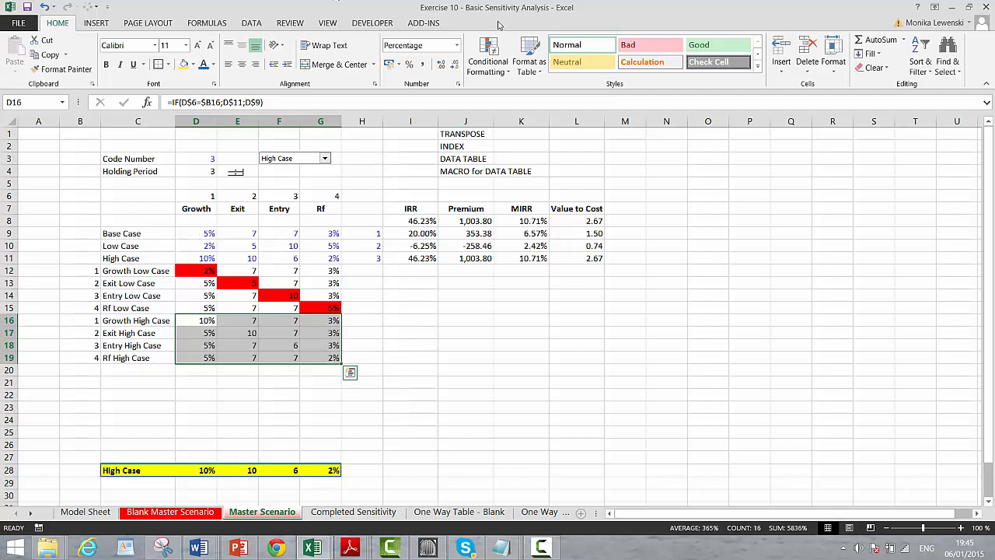
Create a formula-based conditional formatting rule for D16:G19 with the condition =D16=D$11.
left_click(490, 56)
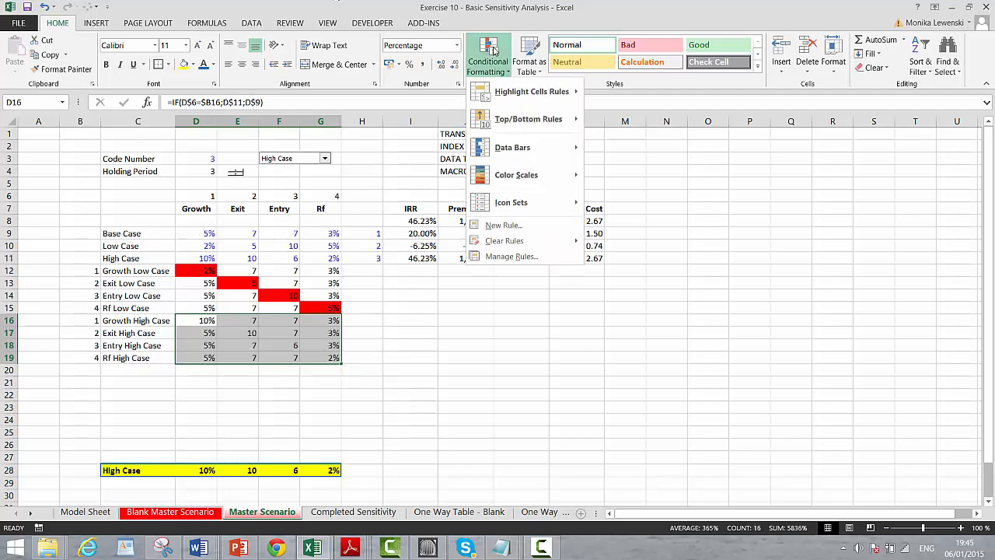
left_click(493, 231)
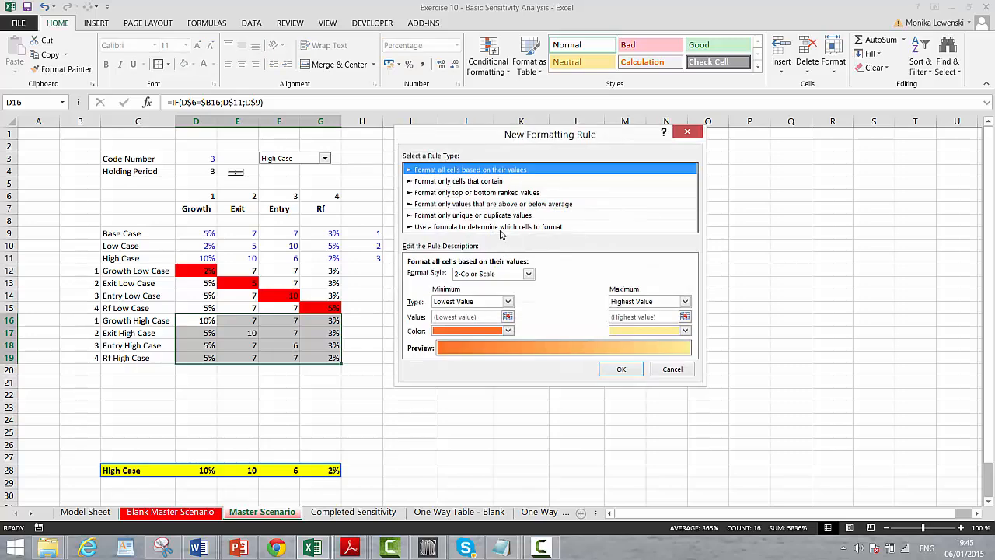
left_click(497, 227)
left_click(614, 274)
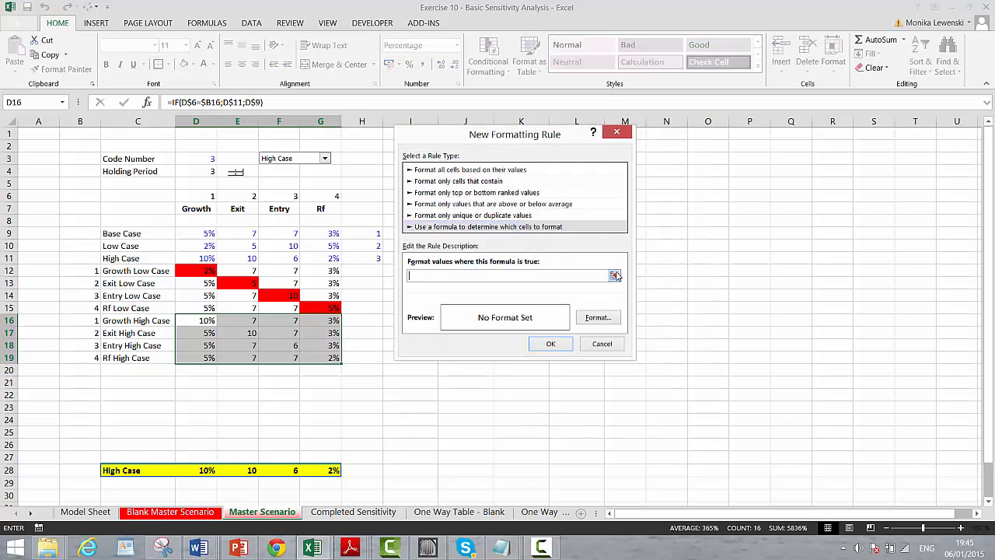
left_click(199, 321)
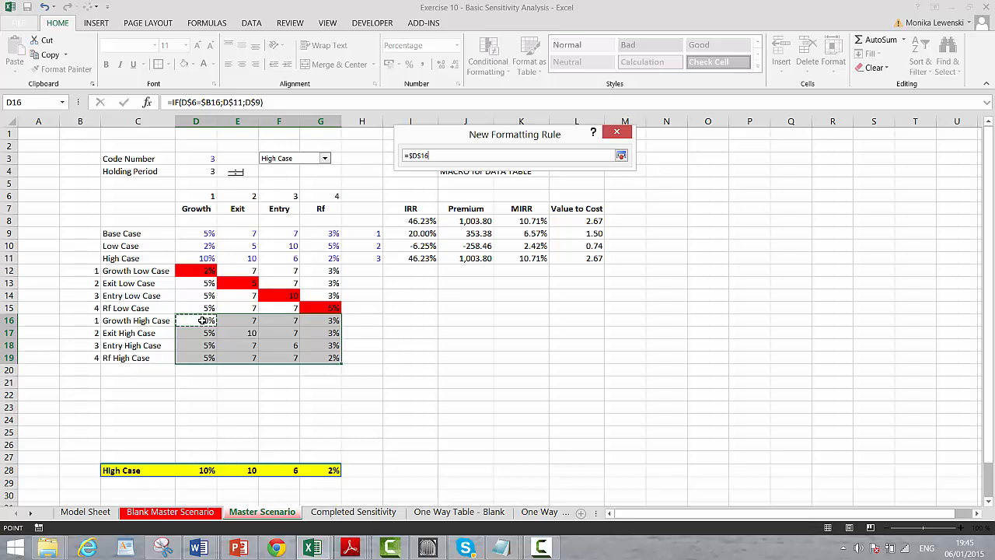
key("F4")
key("F4")
type("=")
left_click(200, 247)
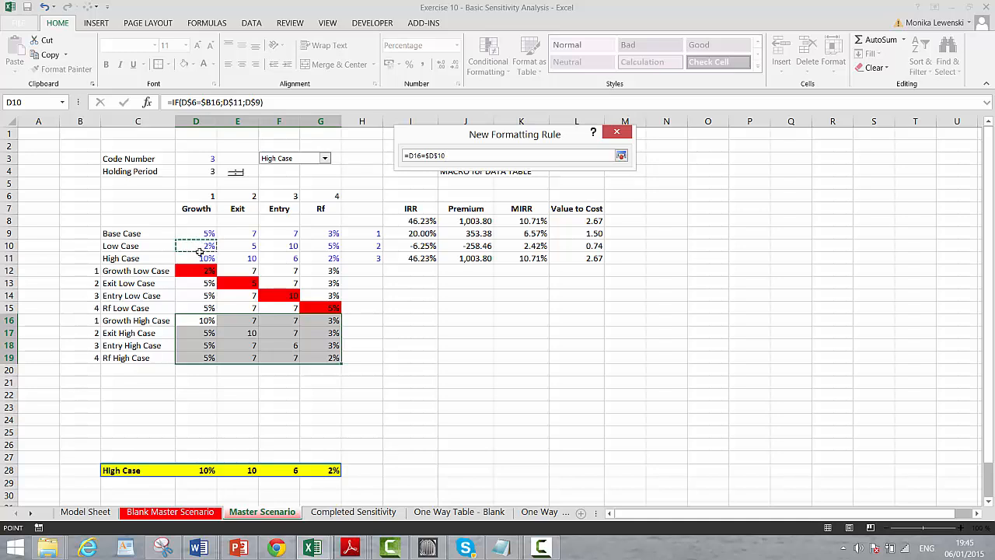
left_click(200, 257)
key("F4")
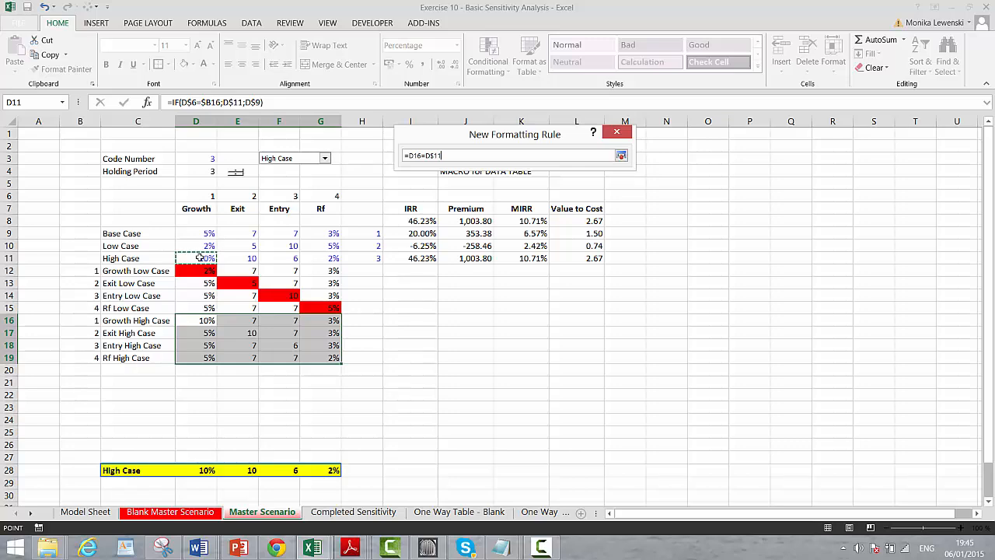
key("Return")
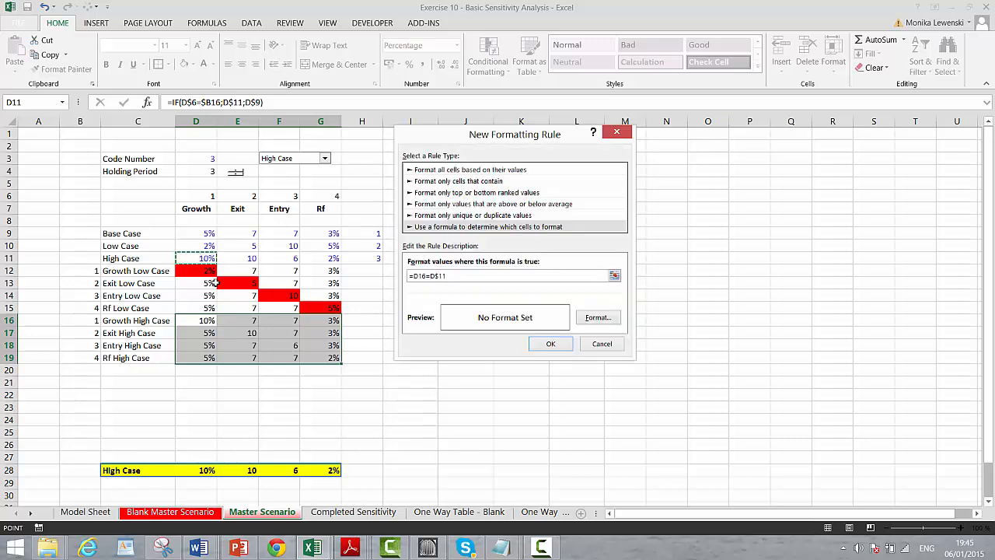
Set a green fill for the =D16=D$11 formatting rule and apply it to the High Case rows.
left_click(603, 318)
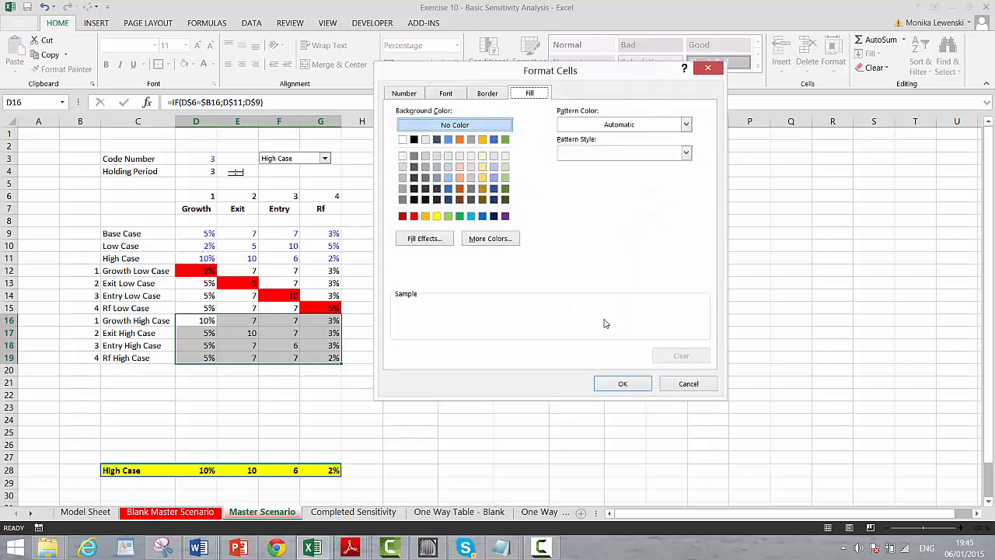
left_click(459, 217)
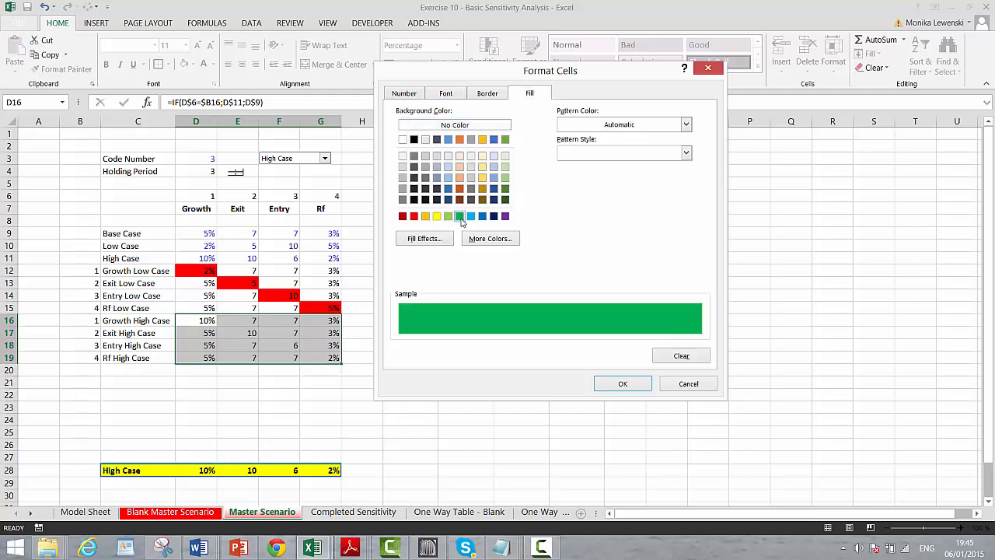
left_click(623, 383)
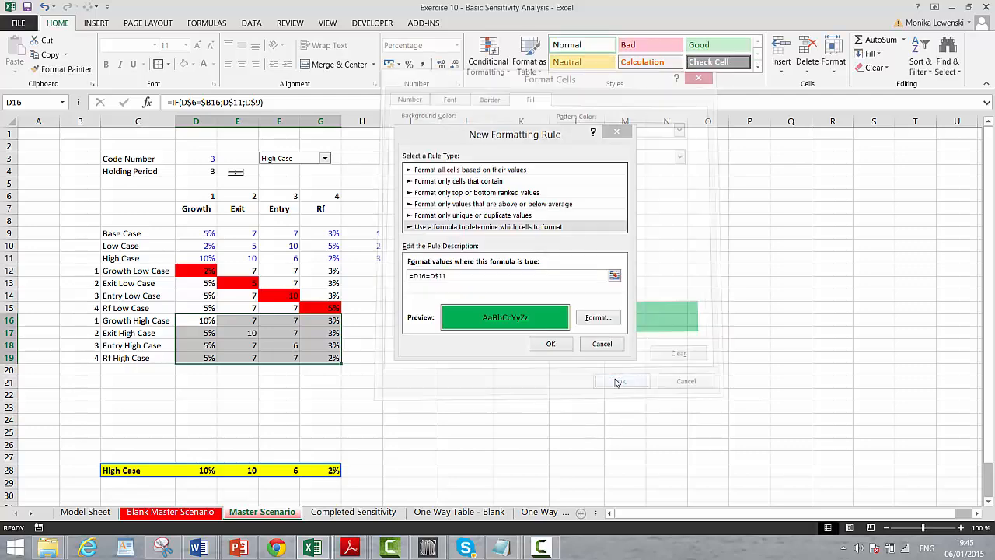
left_click(549, 343)
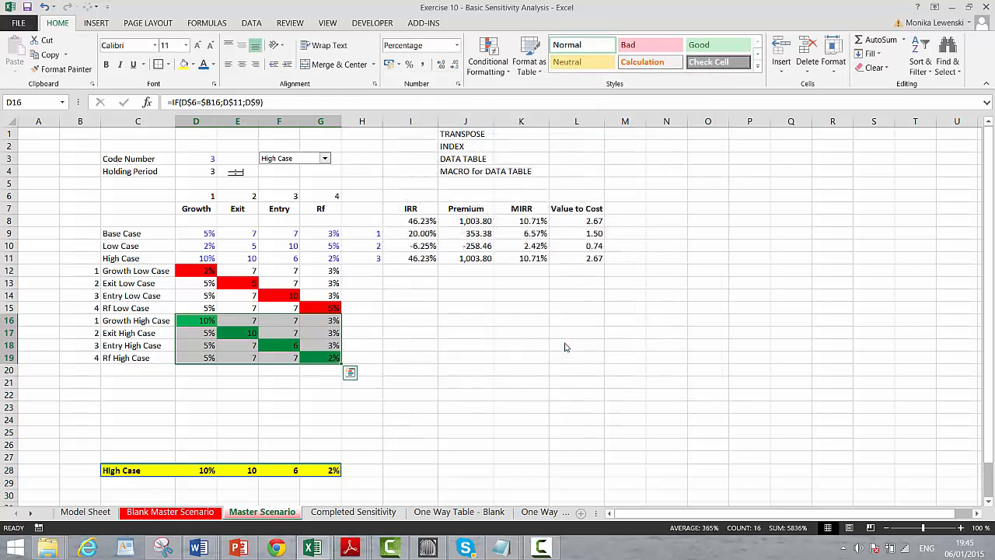
Examine the formulas and conditional highlighting in the single-variable Low Case and High Case rows, C12:G19.
left_click(397, 391)
key("Left")
key("Left")
key("Left")
key("Left")
key("Up")
key("Up")
key("Up")
key("Up")
key("Up")
key("Up")
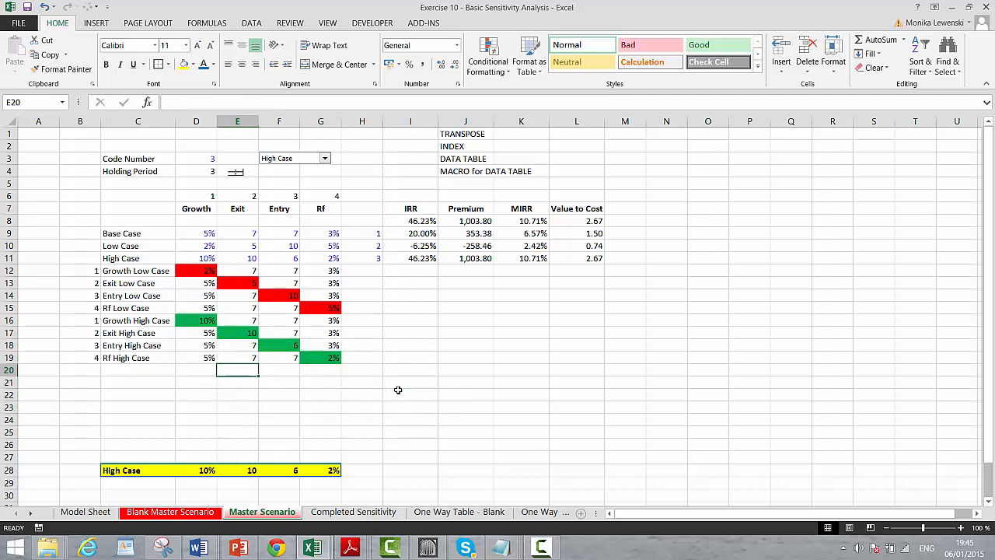
key("Left")
key("Up")
key("Up")
key("Up")
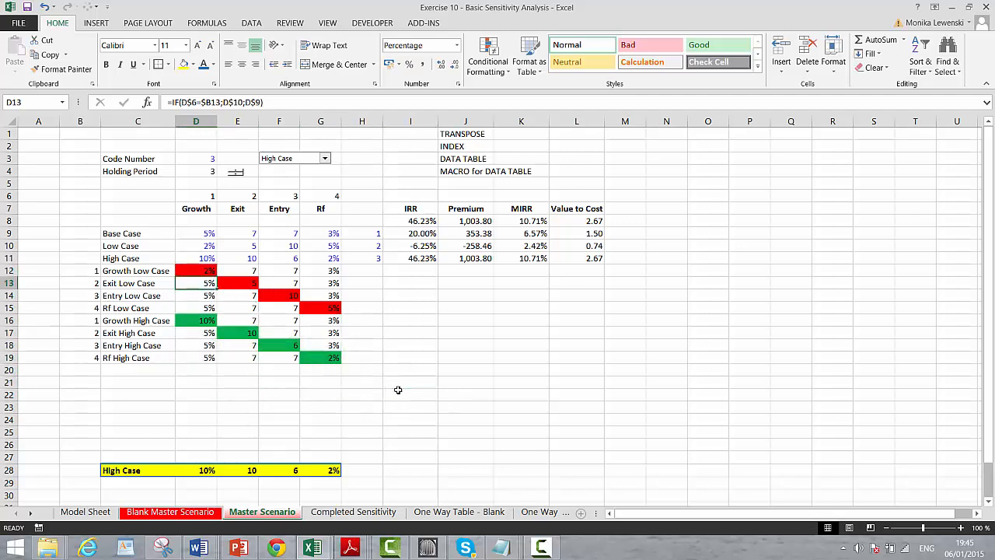
key("Up")
key("Right")
key("Right")
key("Right")
key("Right")
key("Right")
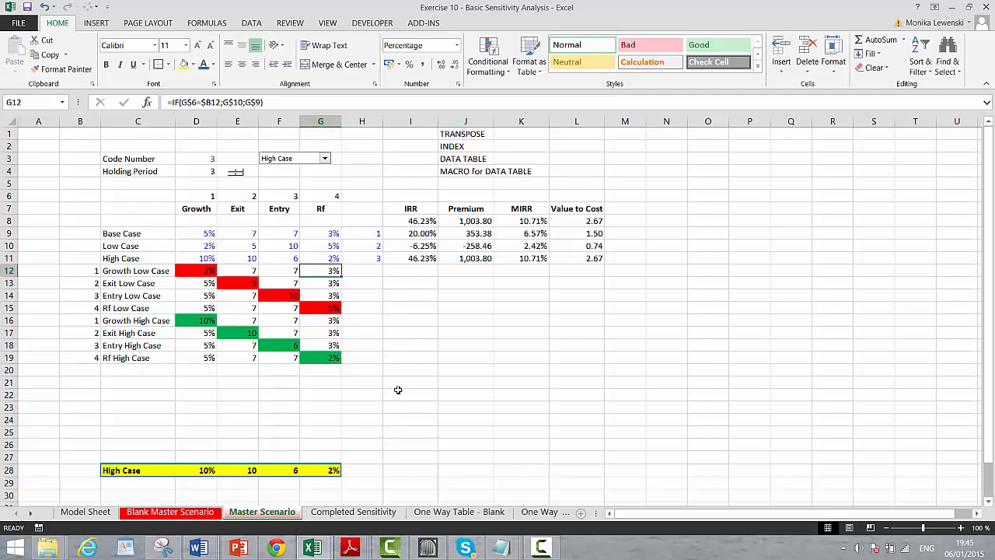
key("Left")
key("Left")
key("Left")
key("Left")
key("Left")
key("Left")
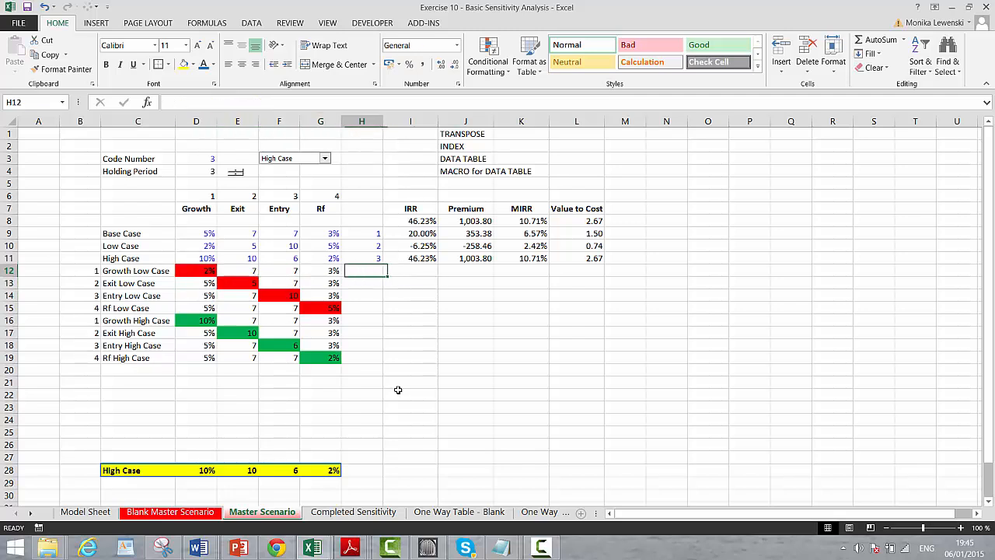
key("Down")
key("Down")
key("Down")
key("Down")
key("Down")
key("Down")
key("Down")
key("Down")
key("Down")
key("Down")
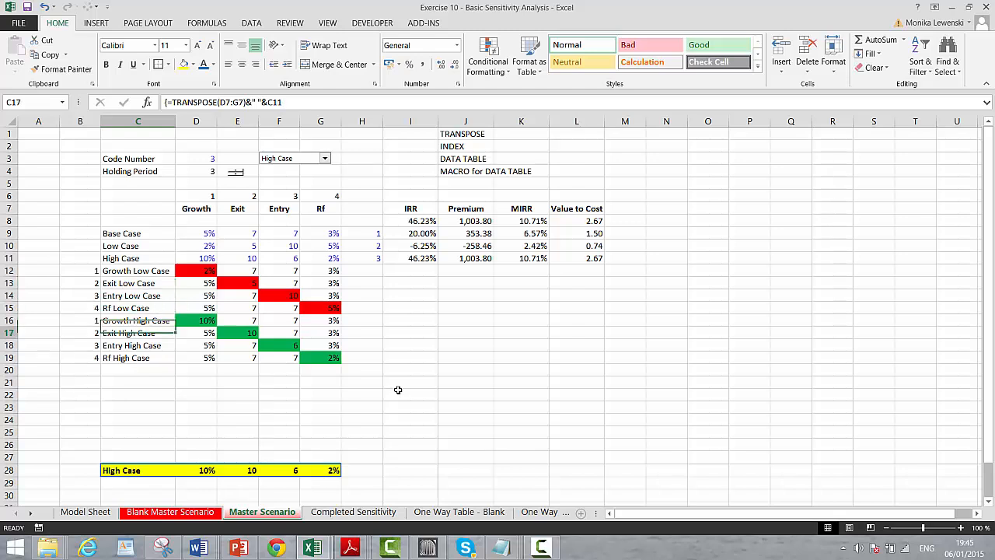
Delete the empty rows 20 to 26 between the Rf High Case row and the yellow selected-scenario row.
key("Left")
key("Left")
key("Up")
key("Up")
key("shift+space")
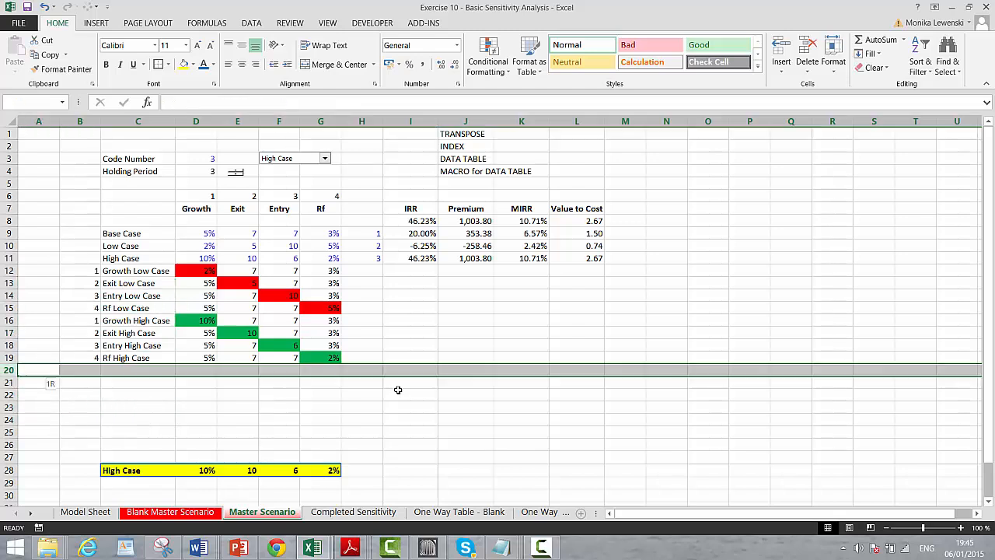
key("shift+Down")
key("shift+Down")
key("shift+Down")
key("shift+Down")
key("shift+Down")
key("shift+Down")
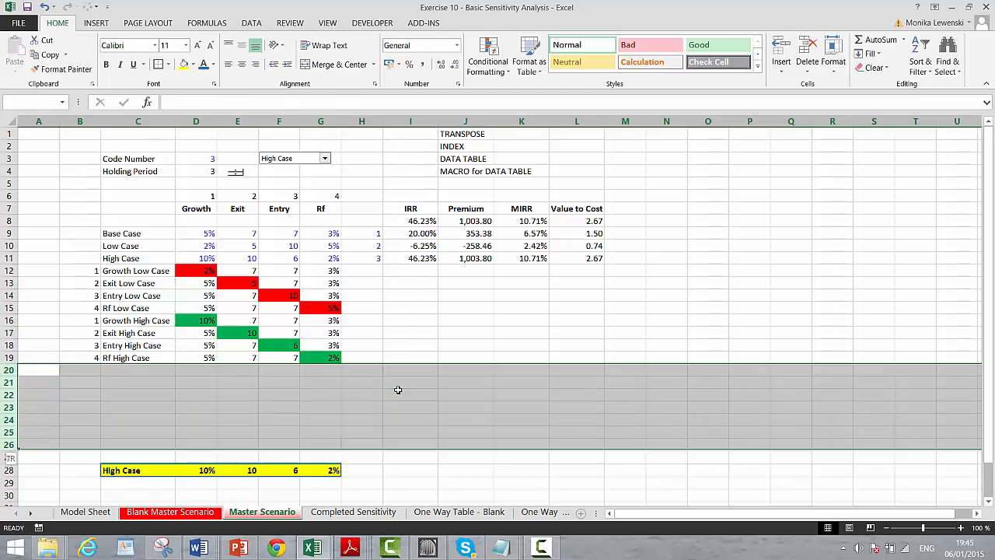
key("ctrl+minus")
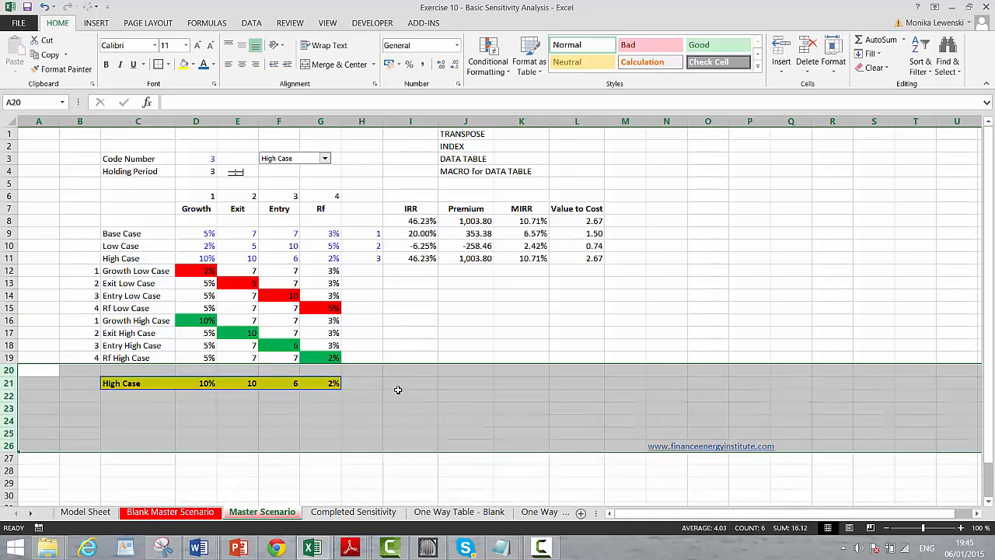
Rewrite the scenario name formula in C21 as =INDEX(C9:C19;$D$3), covering all the scenarios.
key("Down")
key("Right")
type("=index(")
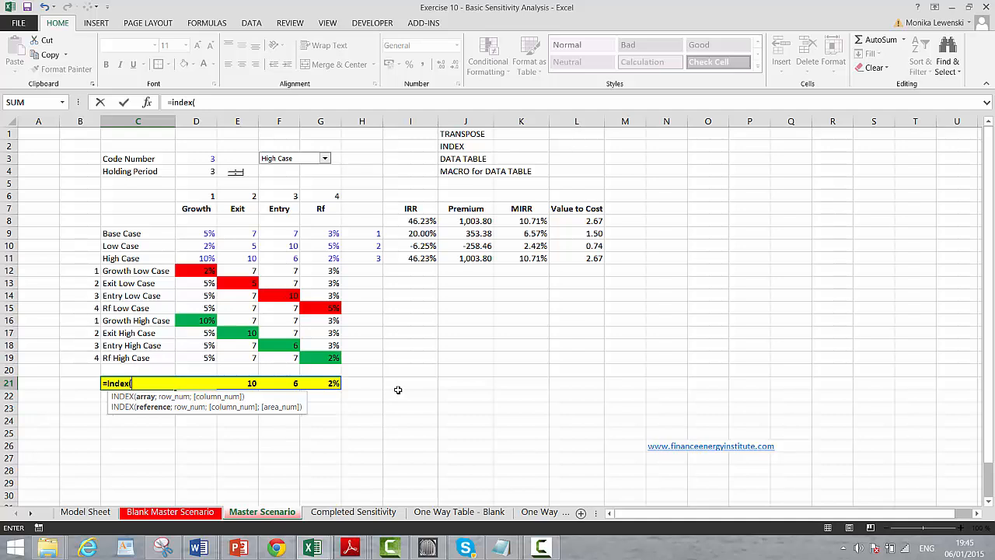
key("Up")
key("Up")
key("shift+Up")
key("shift+Up")
key("shift+Up")
key("shift+Up")
key("shift+Up")
key("shift+Up")
key("shift+Up")
key("shift+Up")
key("shift+Up")
key("shift+Up")
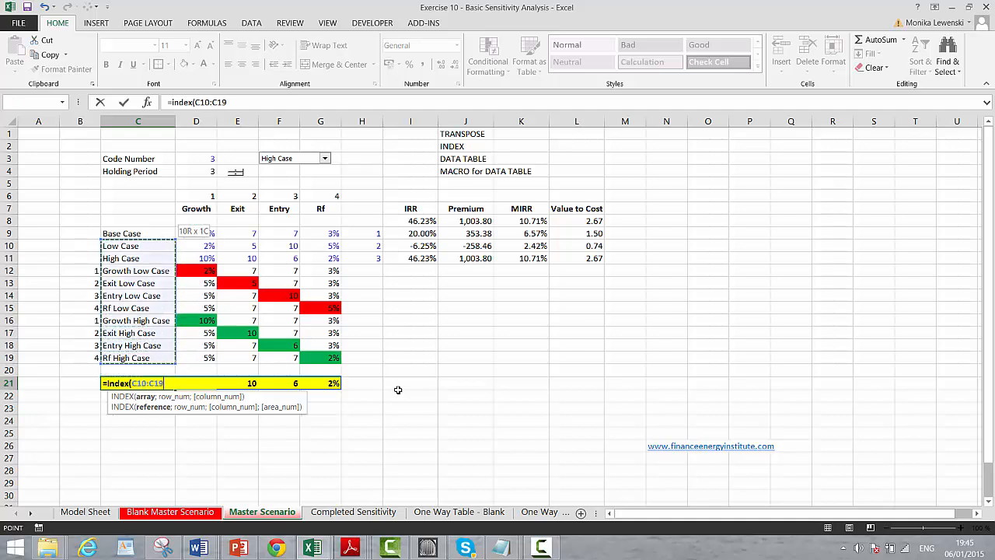
type(";")
key("Up")
key("Up")
key("Up")
key("Up")
key("Up")
key("Up")
key("Up")
key("Up")
key("Up")
key("Up")
key("Up")
key("Up")
key("Up")
key("Up")
key("Up")
key("Up")
key("Up")
key("Up")
key("Up")
key("Up")
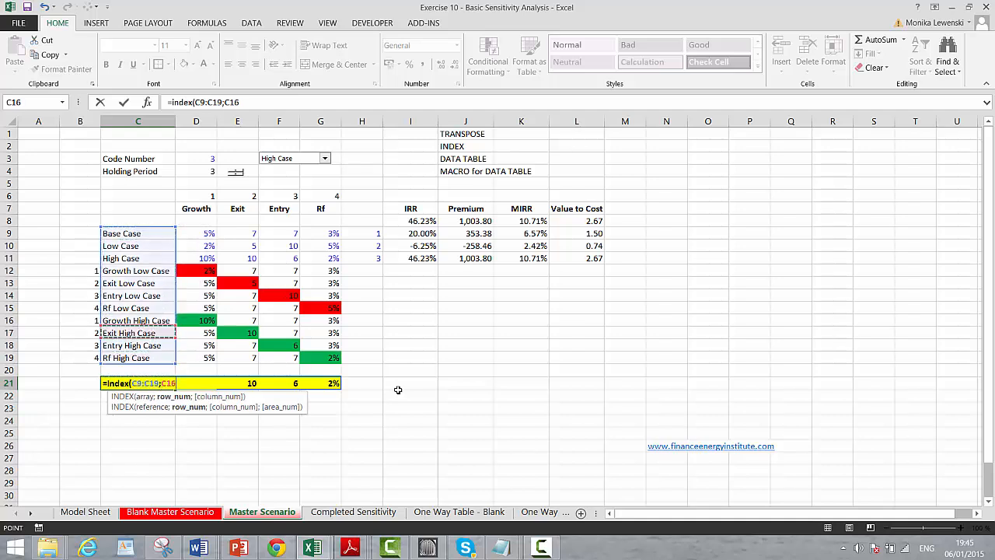
key("Down")
key("Down")
key("Right")
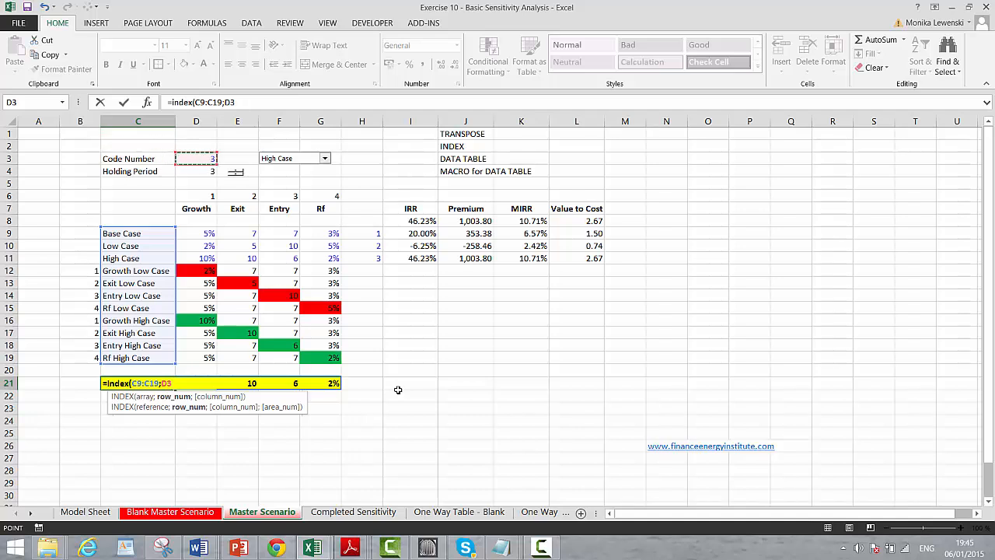
key("F4")
key("Return")
key("Up")
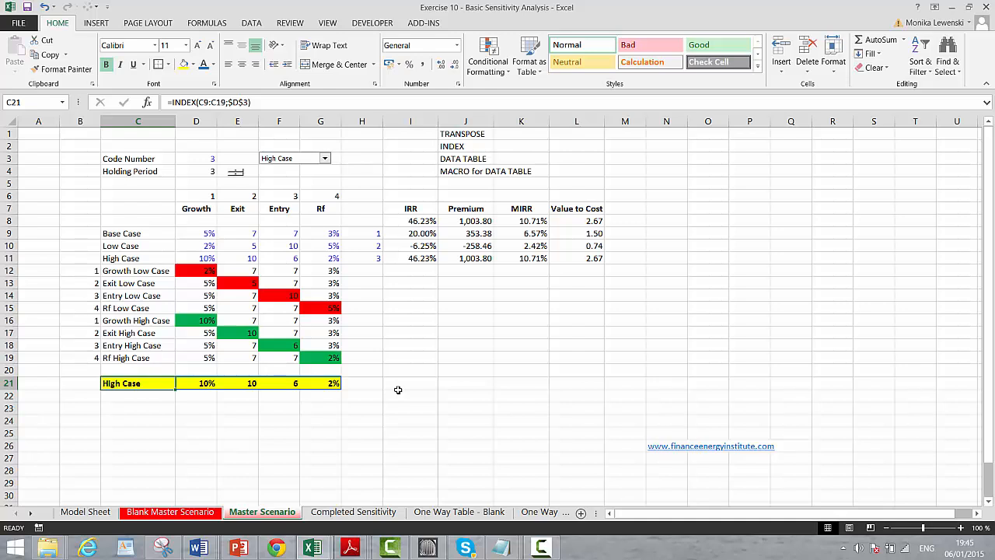
Fill the INDEX formula from C21 across to G21.
key("shift+Right")
key("shift+Right")
key("shift+Right")
key("shift+Right")
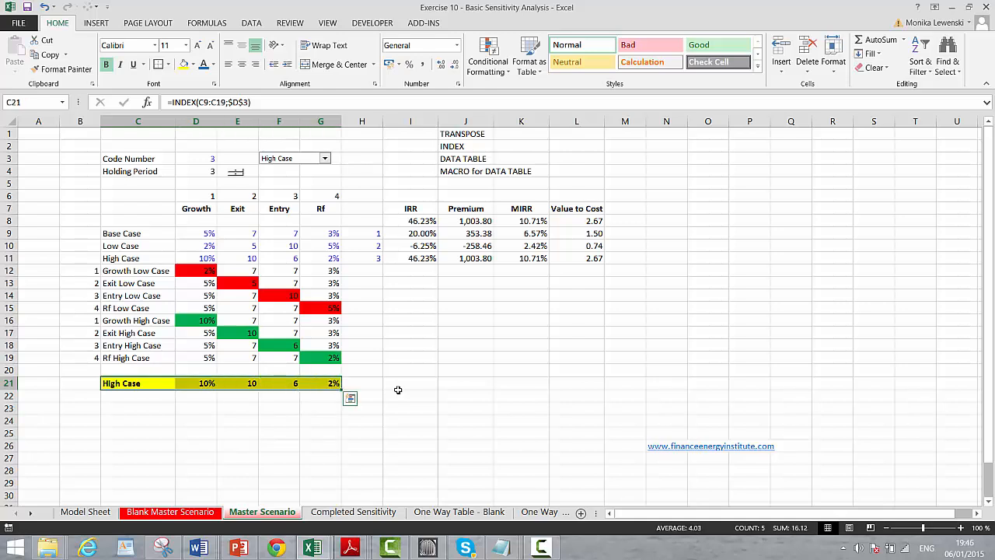
key("ctrl+r")
Format the selected scenario's Growth value in D21 and Rf value in G21 as percentages.
key("Right")
key("Right")
key("Right")
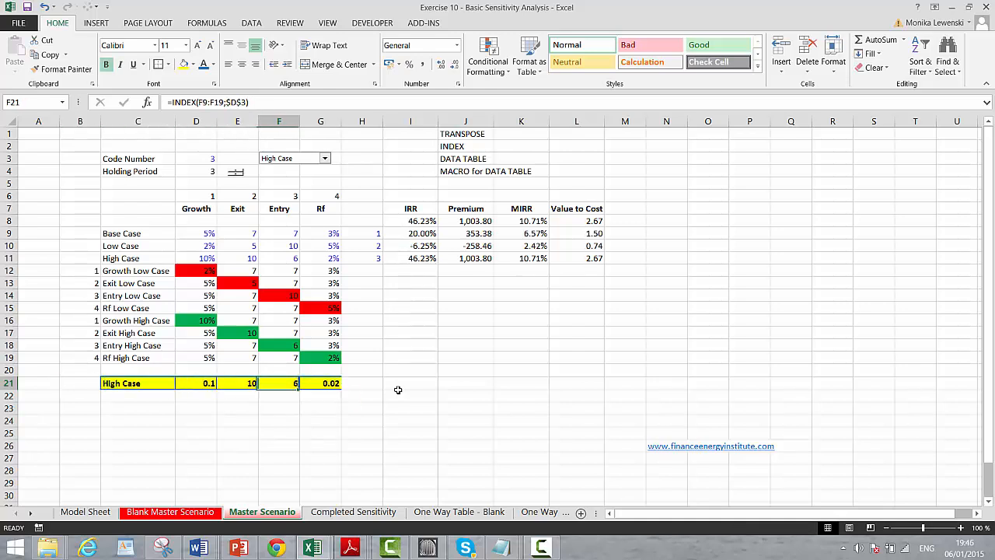
key("Left")
key("Left")
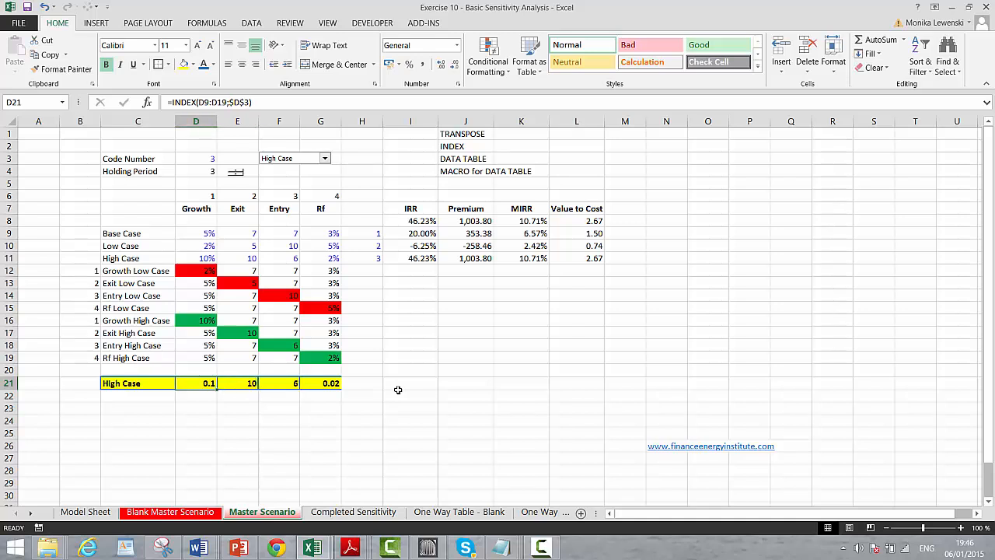
key("ctrl+shift+5")
key("Right")
key("Right")
key("Right")
key("ctrl+shift+5")
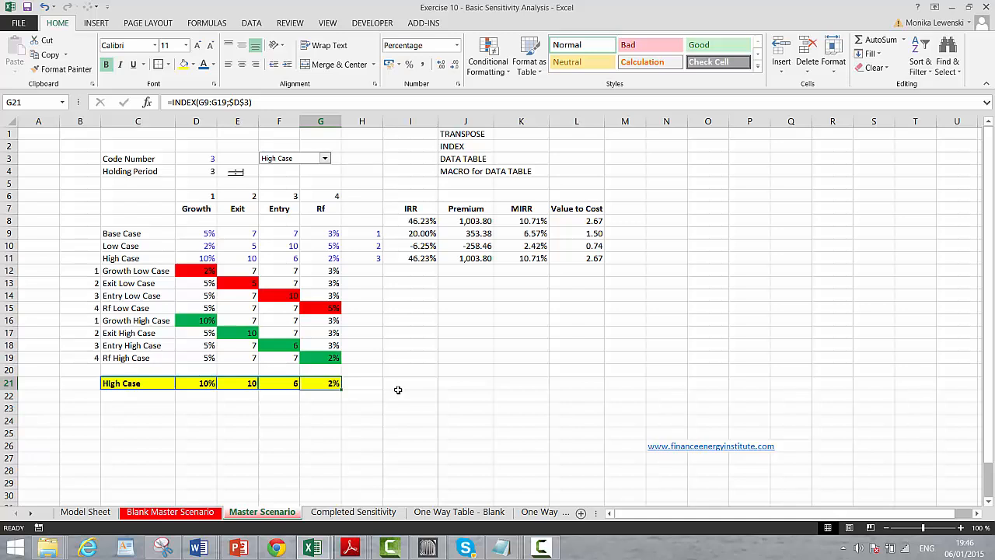
Extend the scenario code numbers in column H with a fill series from H11 down to 11 in H19.
key("Up")
key("Up")
key("Up")
key("Up")
key("Up")
key("Up")
key("Up")
key("Up")
key("Up")
key("Up")
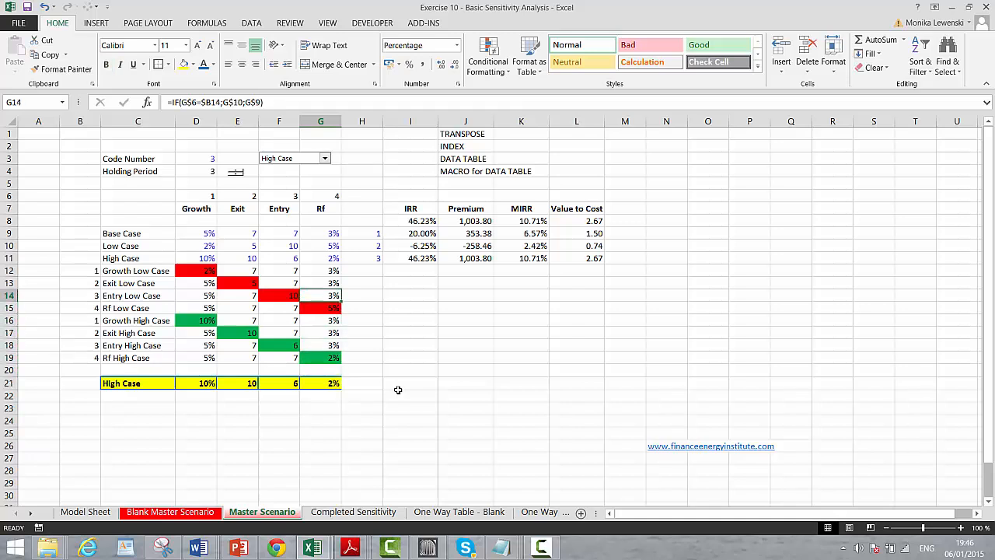
key("Right")
key("shift+Down")
key("shift+Down")
key("shift+Down")
key("shift+Down")
key("shift+Down")
key("shift+Down")
key("shift+Down")
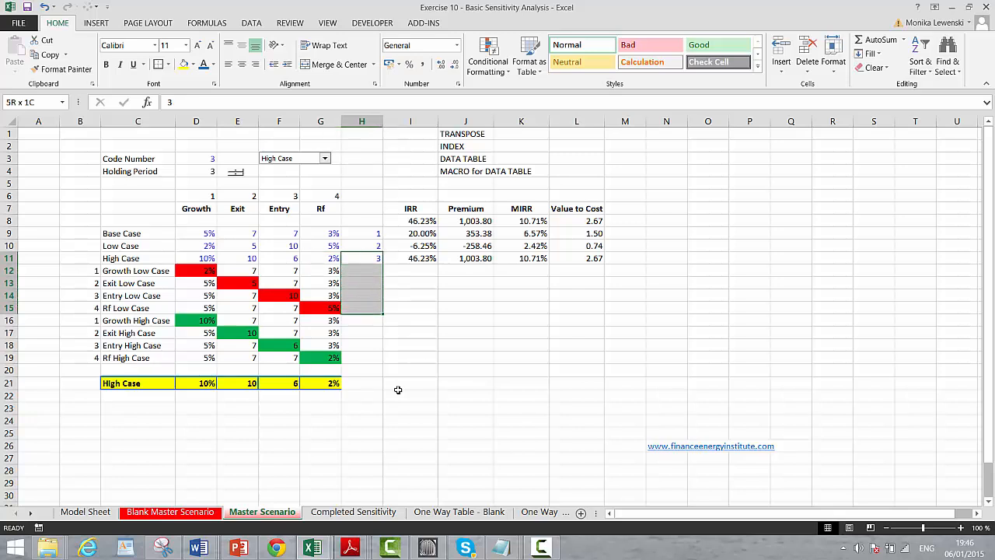
key("shift+Down")
key("alt+e")
key("i")
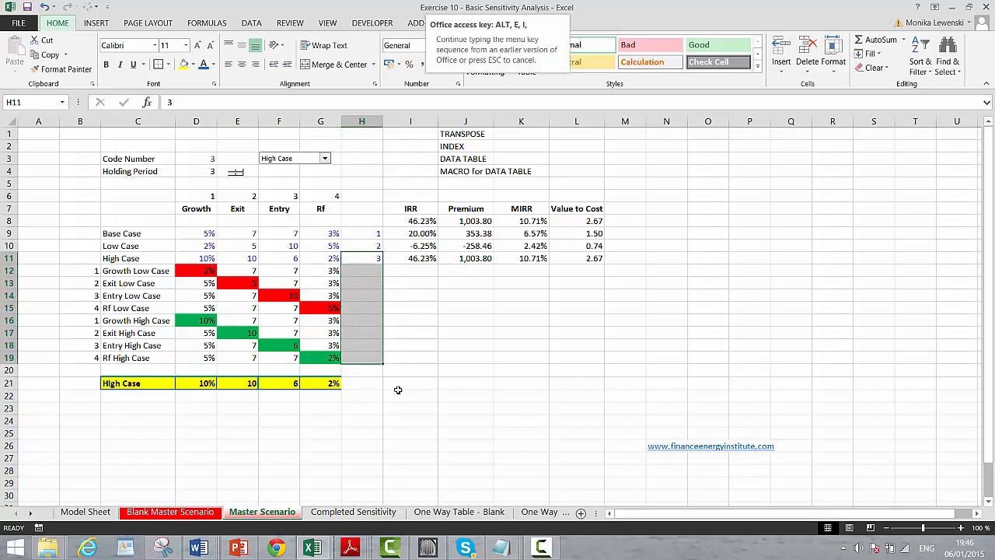
key("s")
key("Return")
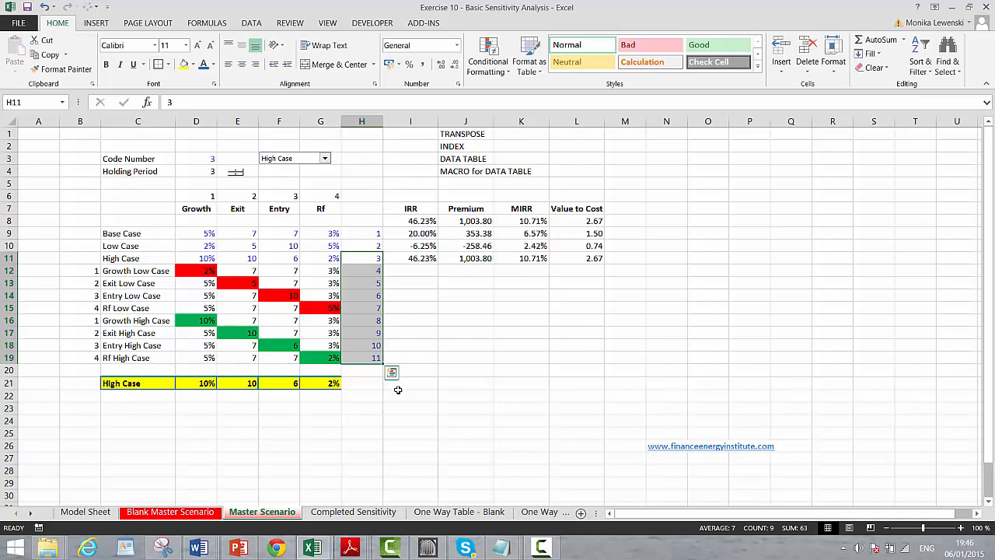
key("Down")
key("Up")
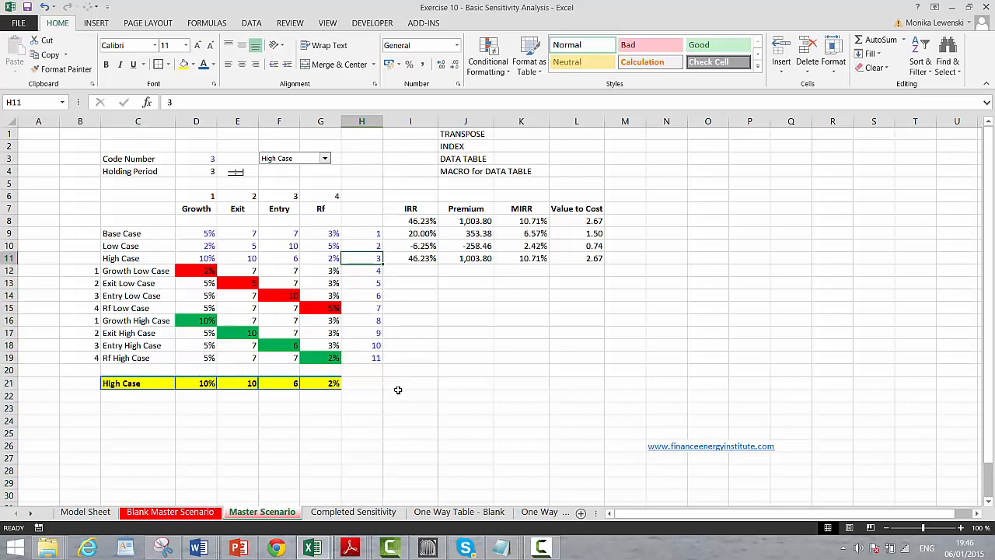
Set the Master Scenario drop-down's input range to $C$9:$C$19.
right_click(291, 161)
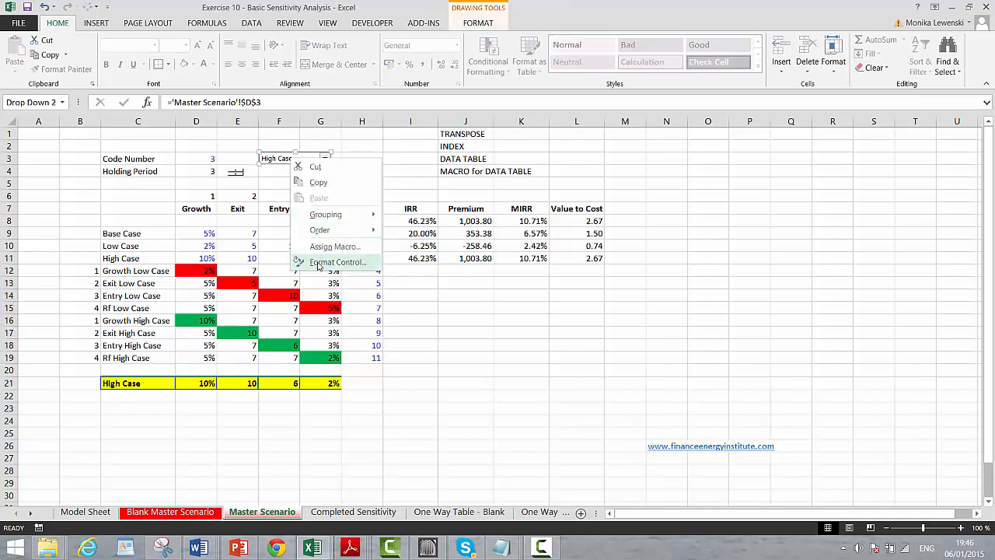
left_click(317, 265)
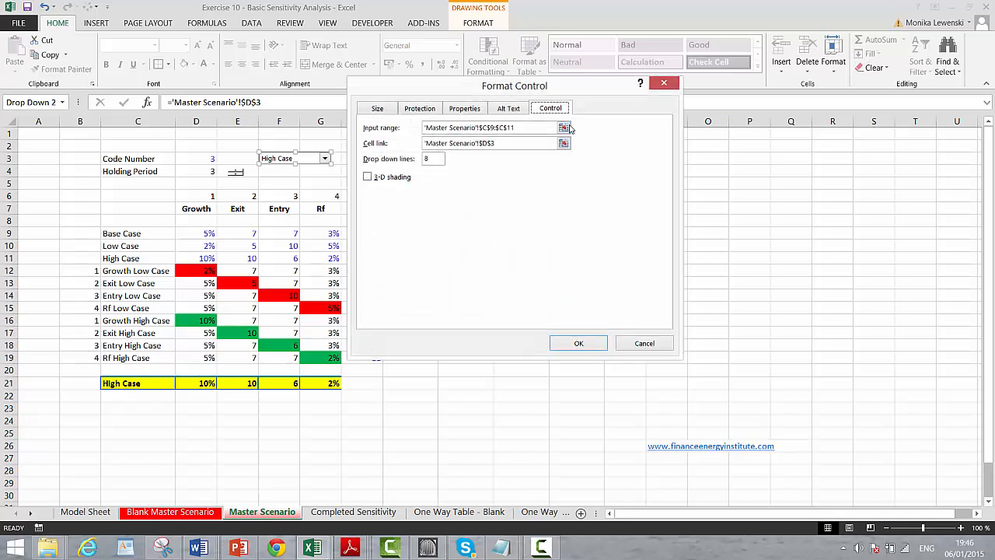
left_click(564, 128)
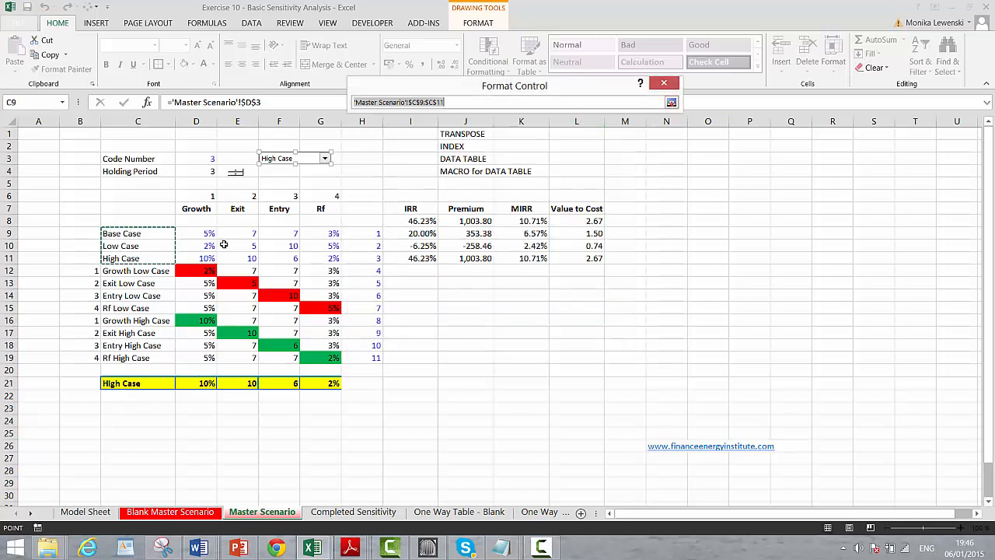
left_click(121, 232)
left_click_drag(120, 232, 125, 360)
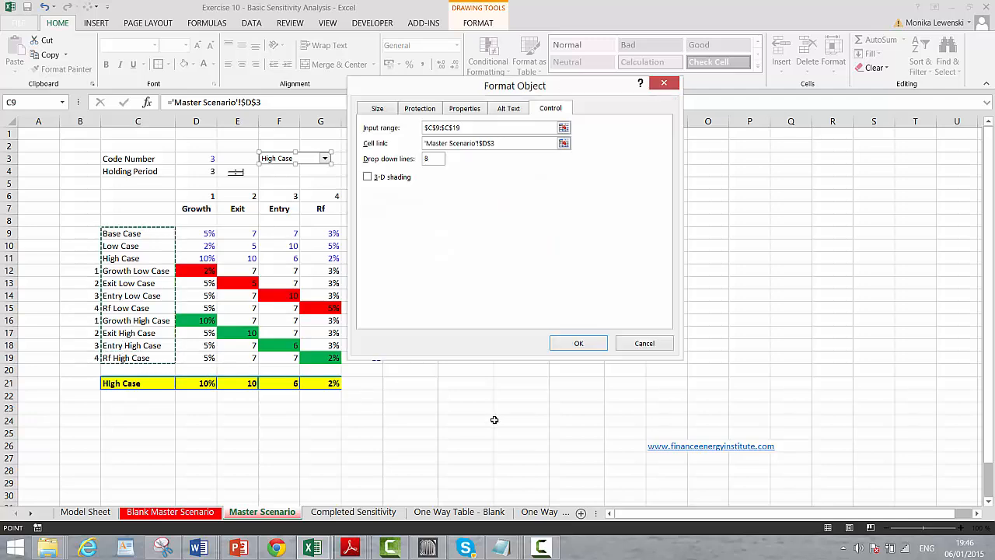
left_click(571, 347)
left_click(451, 314)
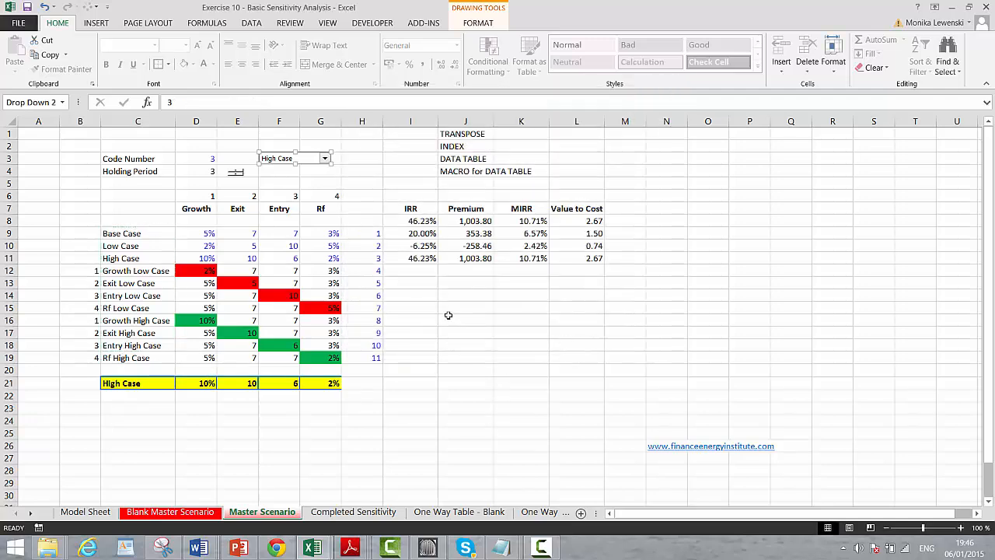
Try to place a copy of the scenario drop-down at H2 on the Model Sheet.
right_click(302, 160)
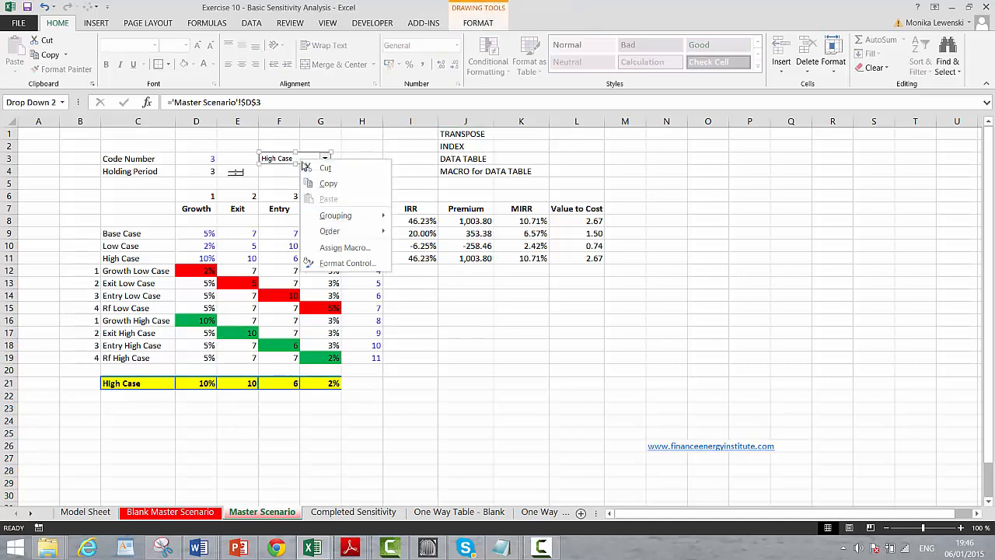
left_click(316, 184)
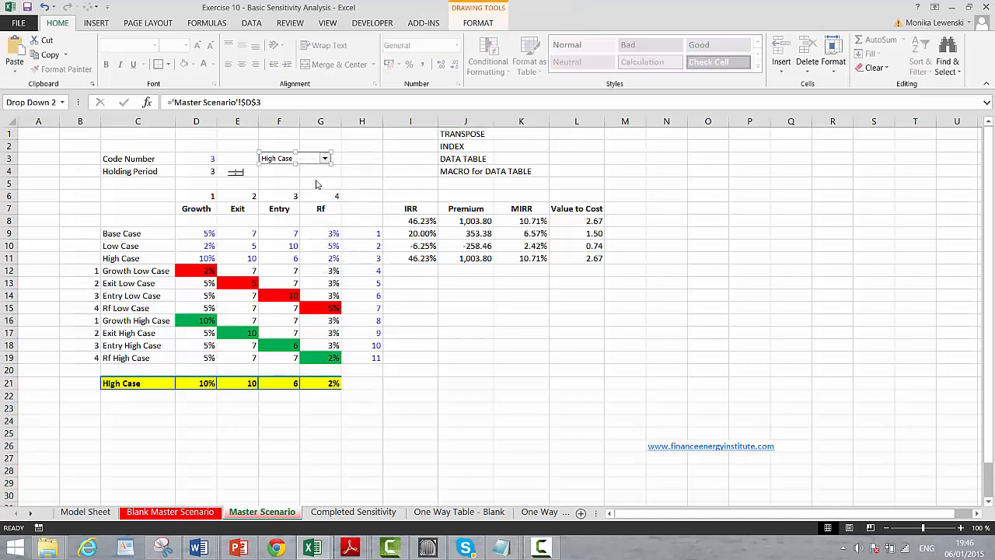
key("ctrl+Page_Up")
key("ctrl+Page_Up")
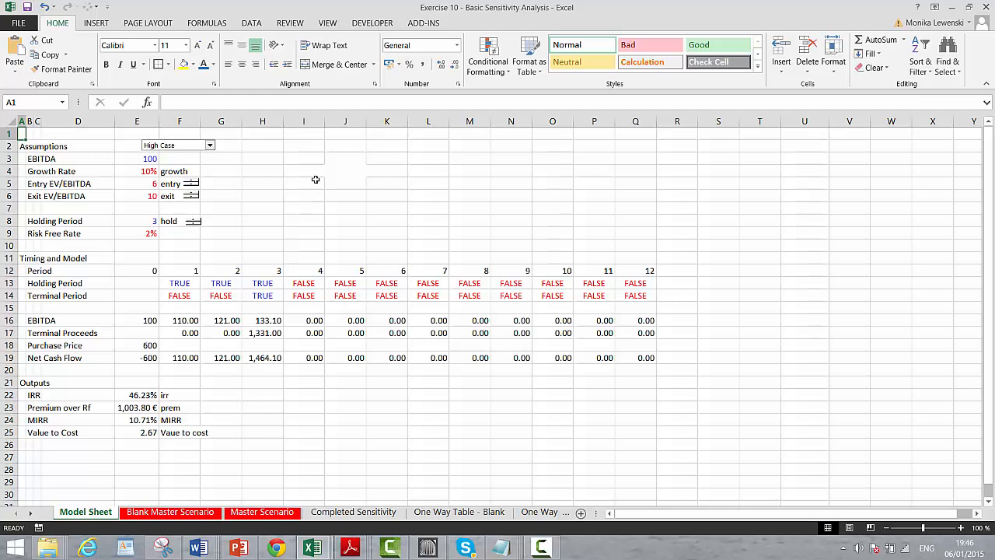
left_click(277, 143)
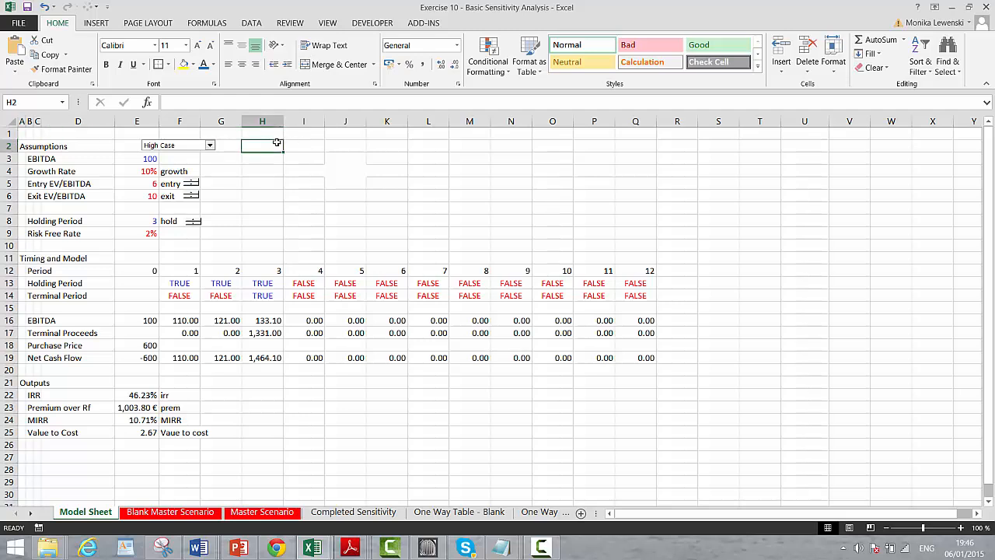
key("ctrl+v")
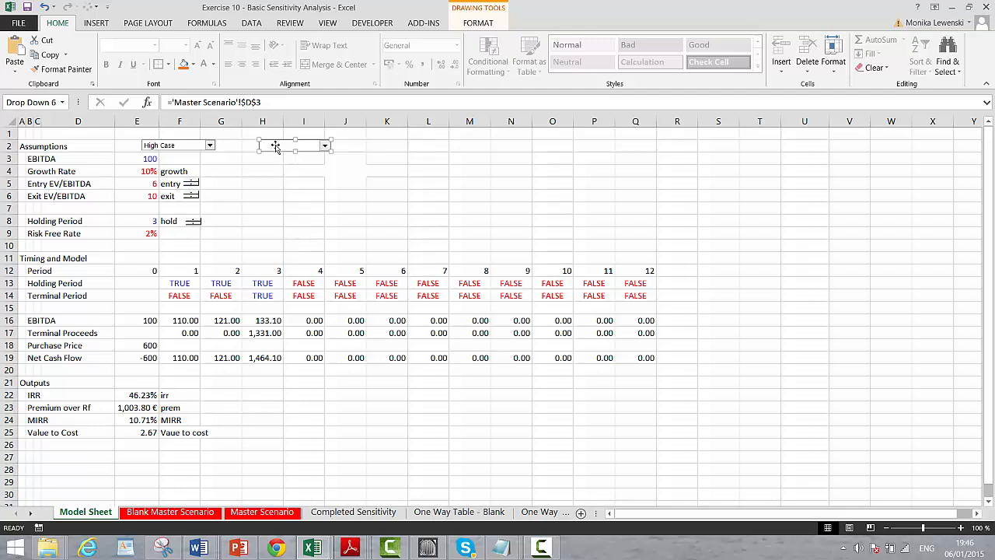
key("Delete")
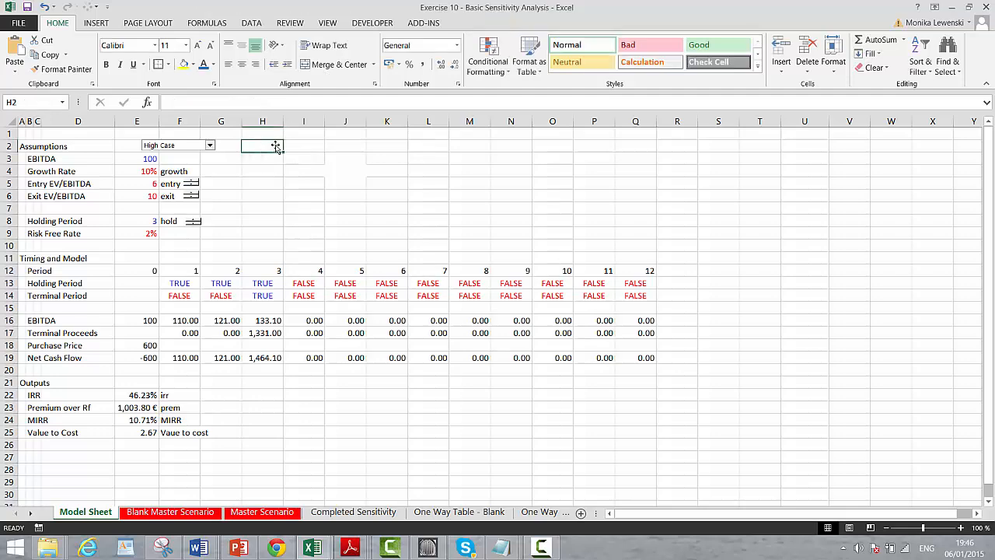
Set the Master Scenario drop-down's input range to the sheet-qualified reference 'Master Scenario'!$C$9:$C$19.
key("ctrl+Page_Down")
key("ctrl+Page_Down")
left_click(279, 158, "ctrl")
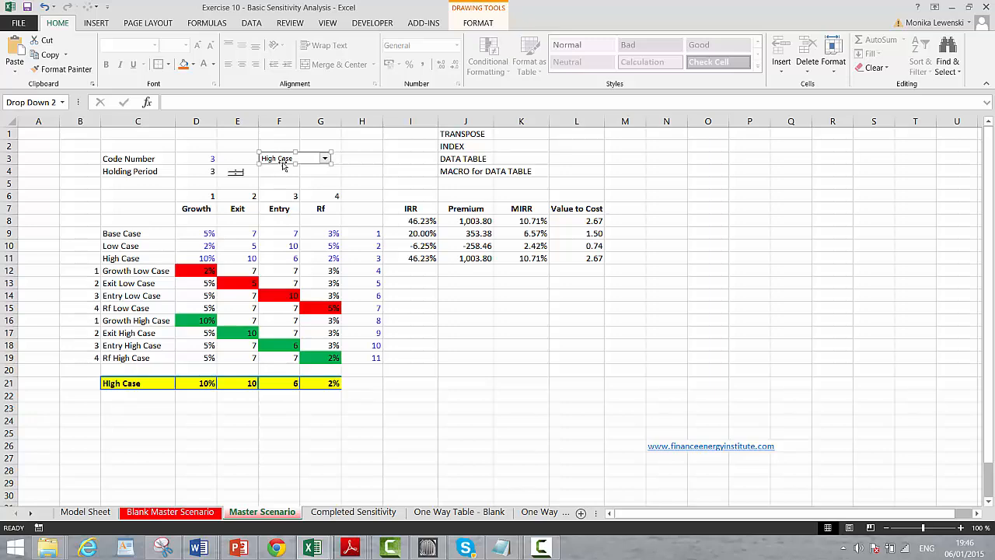
right_click(284, 166)
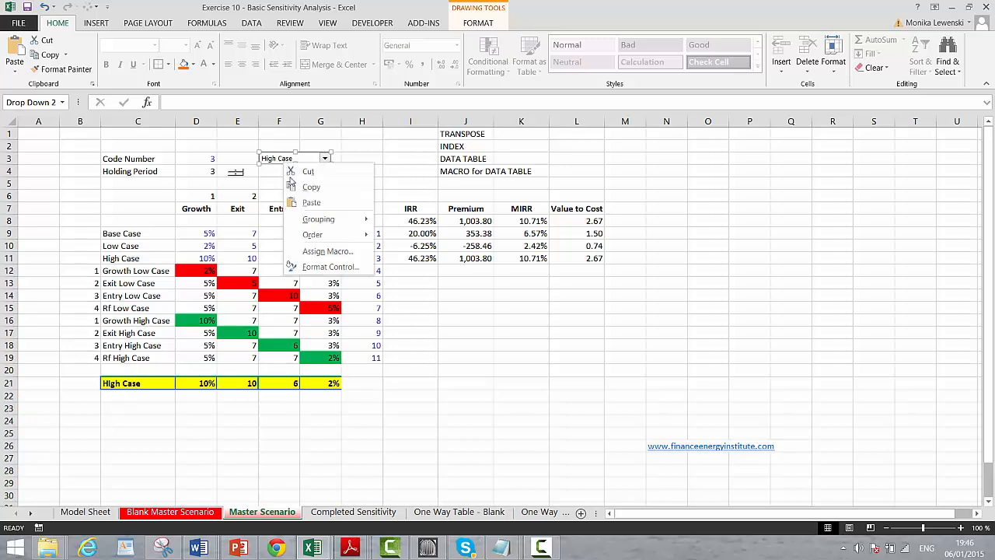
left_click(315, 265)
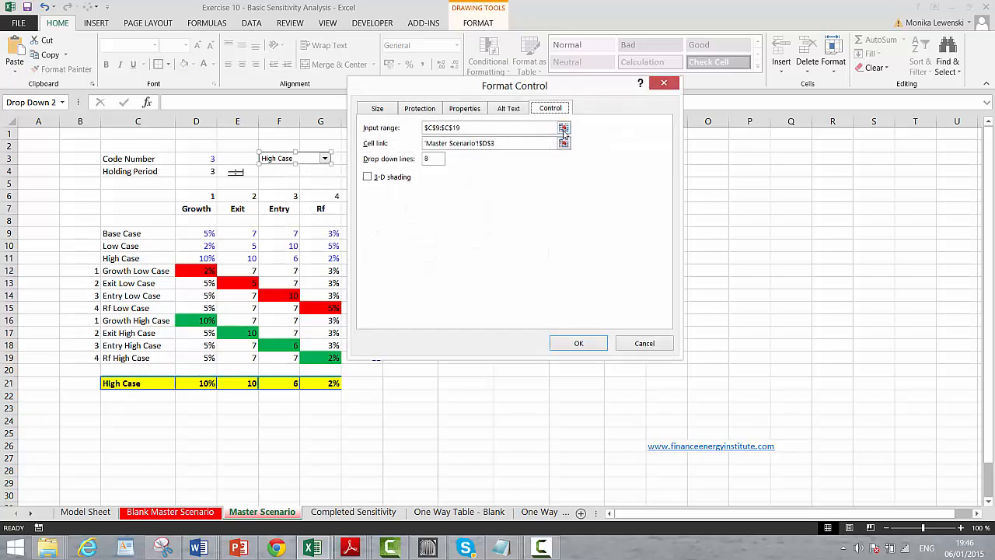
left_click(565, 132)
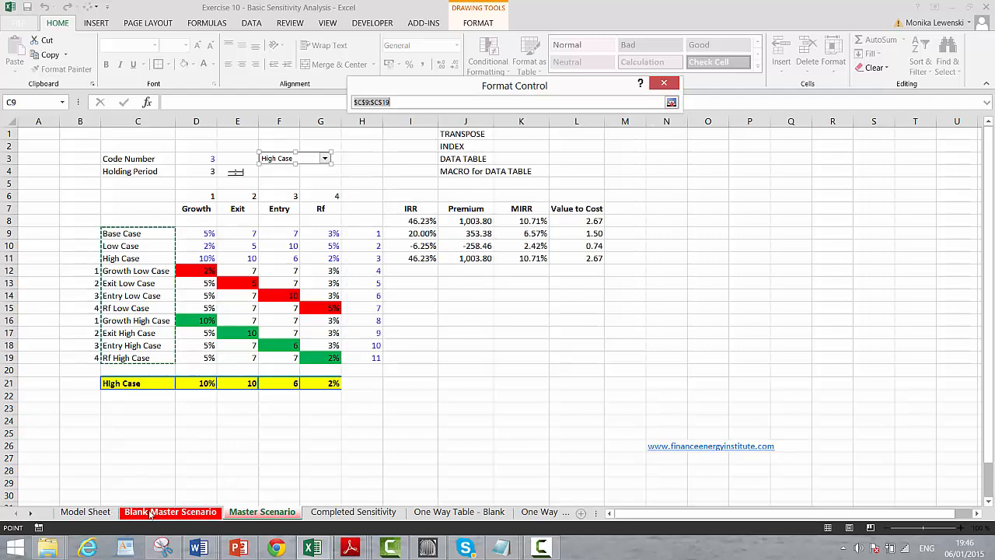
left_click(150, 514)
left_click(110, 514)
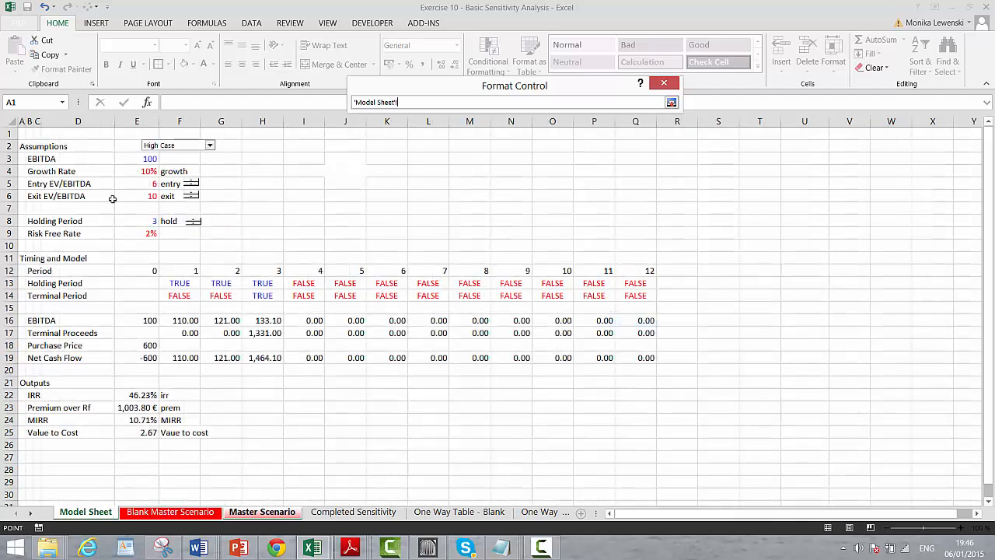
left_click(253, 516)
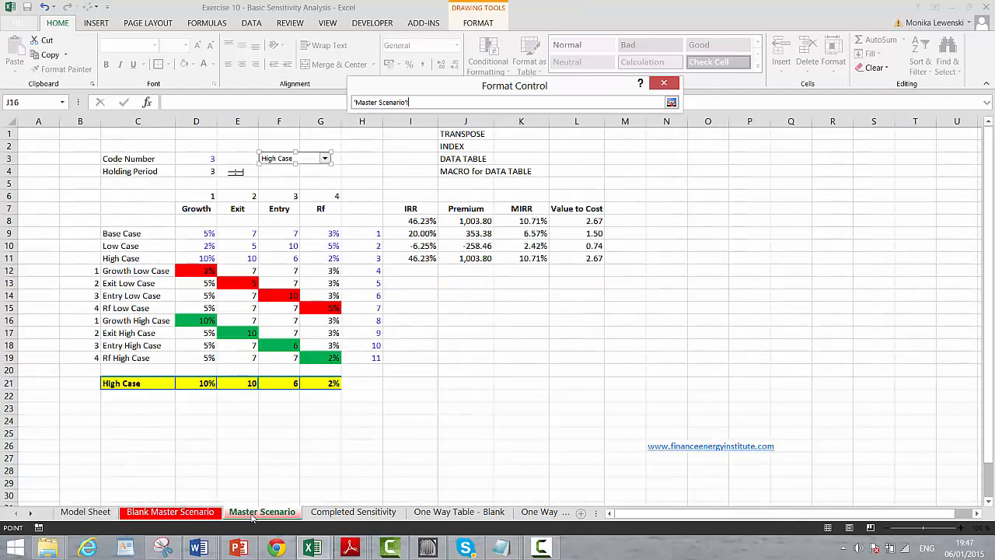
left_click_drag(116, 233, 132, 358)
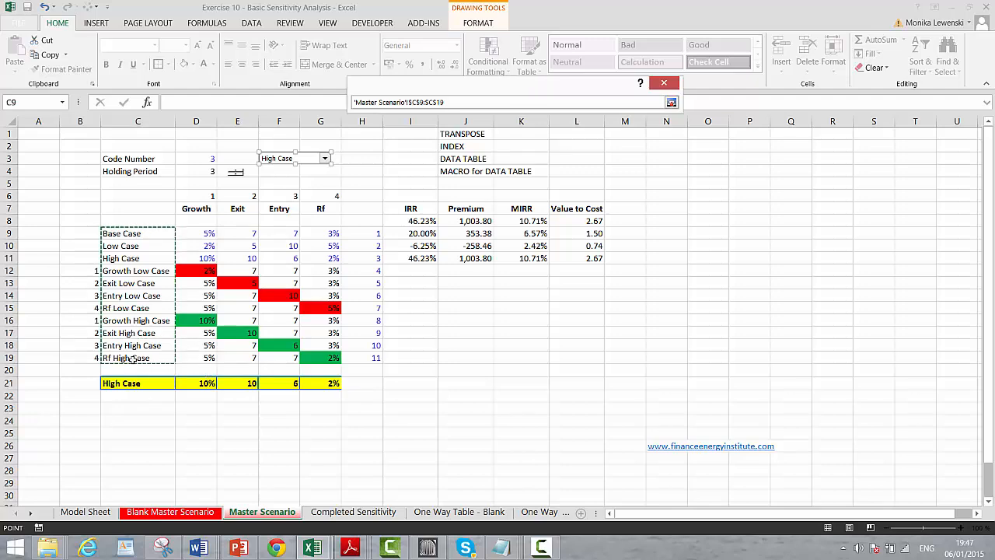
left_click(582, 344)
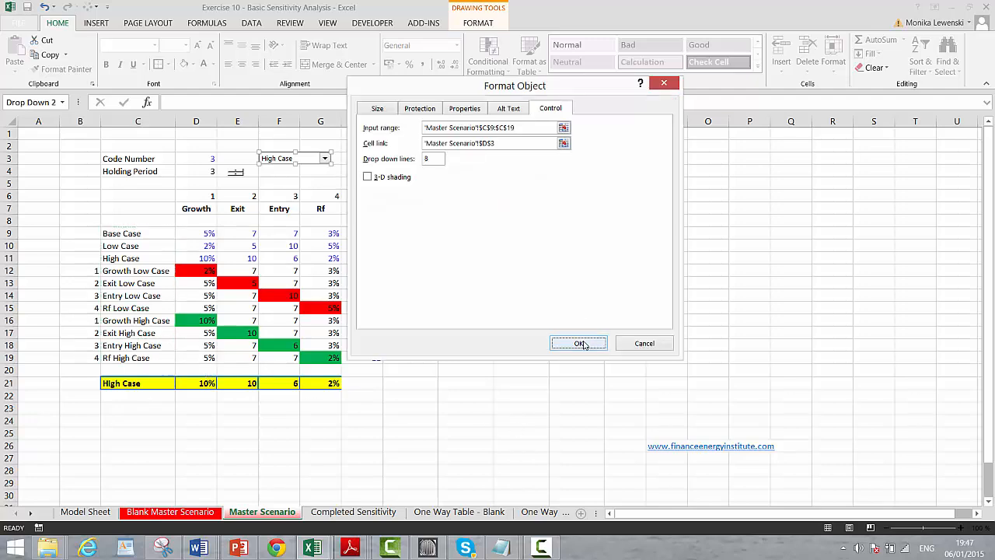
left_click(449, 301)
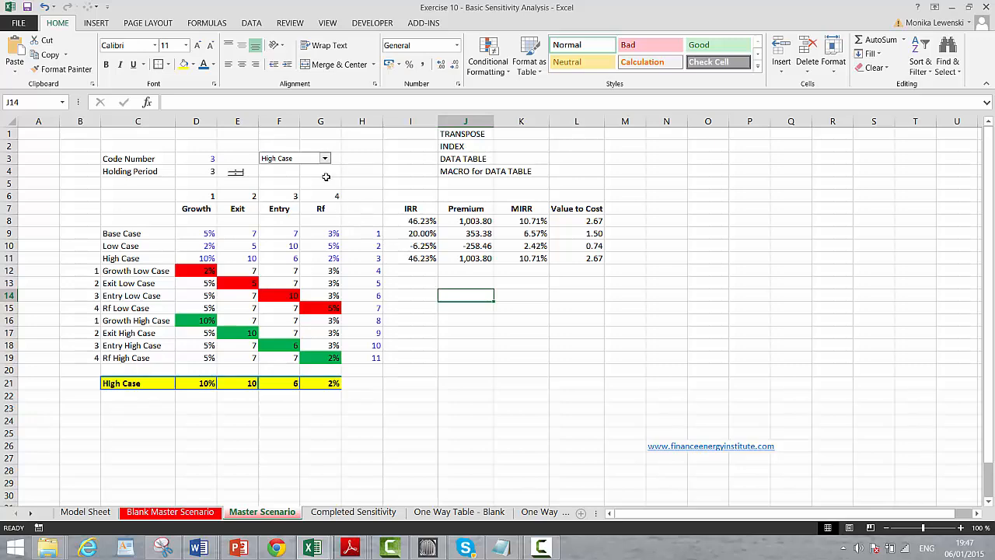
Copy the scenario drop-down from Master Scenario and paste it at H2 on the Model Sheet.
right_click(302, 161)
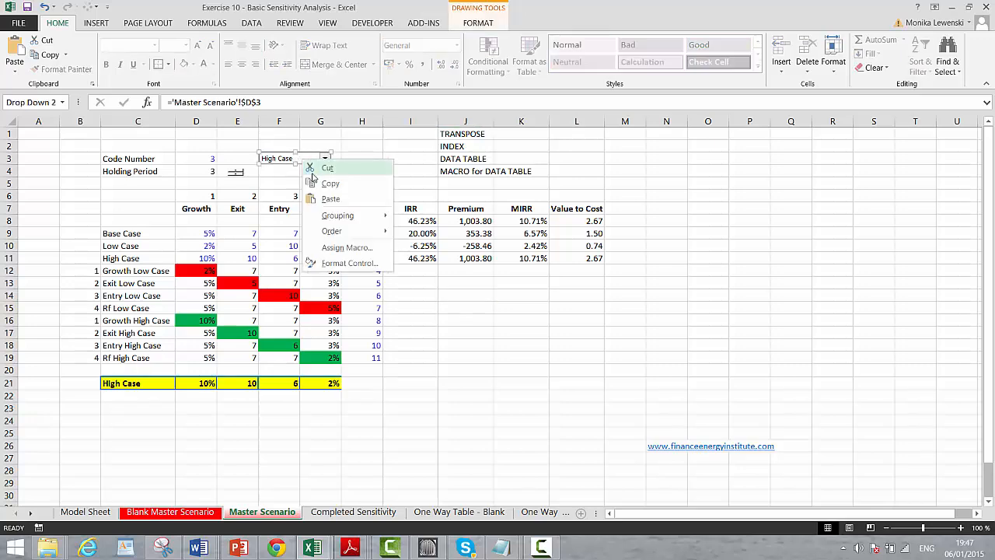
left_click(318, 187)
key("ctrl+Page_Up")
key("ctrl+Page_Up")
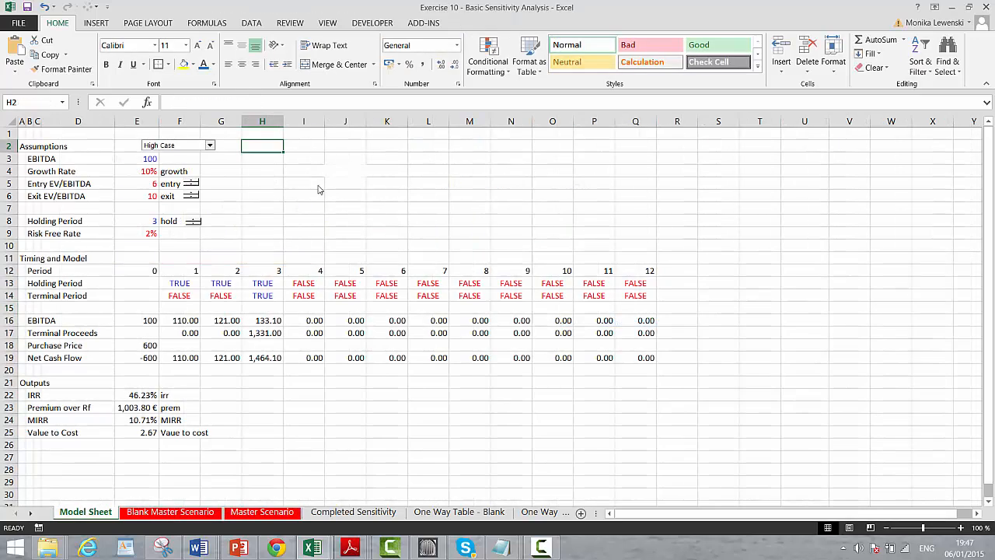
key("ctrl+v")
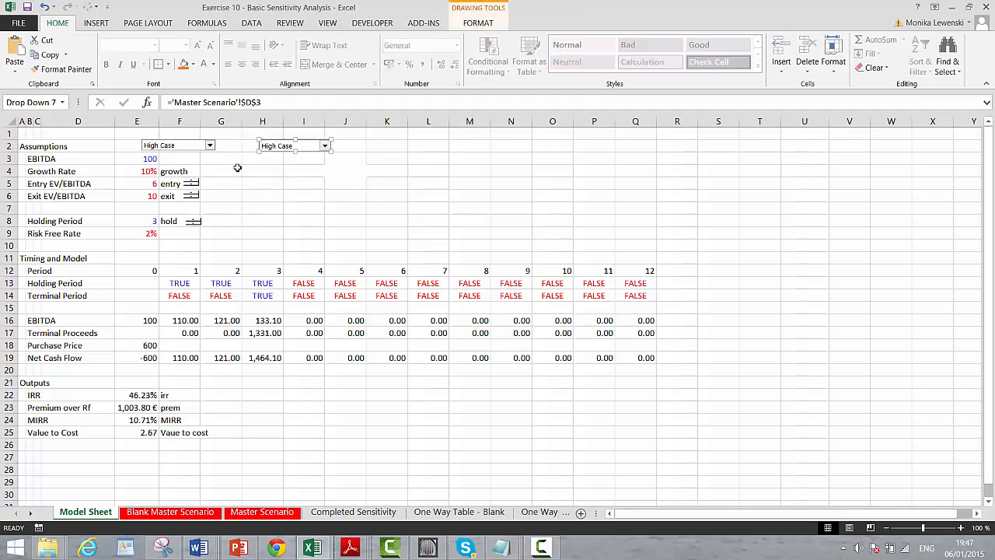
Remove the old scenario drop-down from the Model Sheet and move the new copy into its place beside Assumptions.
right_click(193, 150)
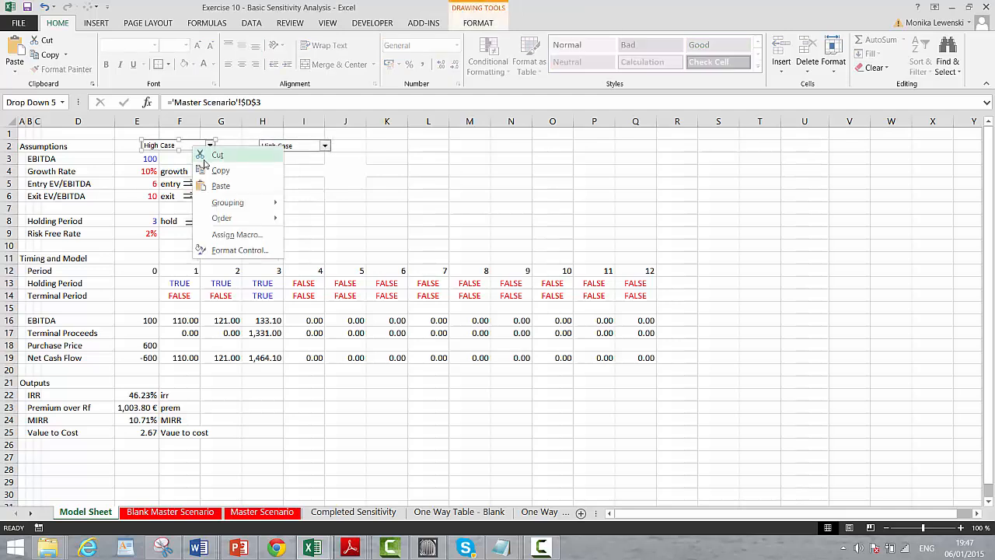
left_click(204, 162)
right_click(284, 150)
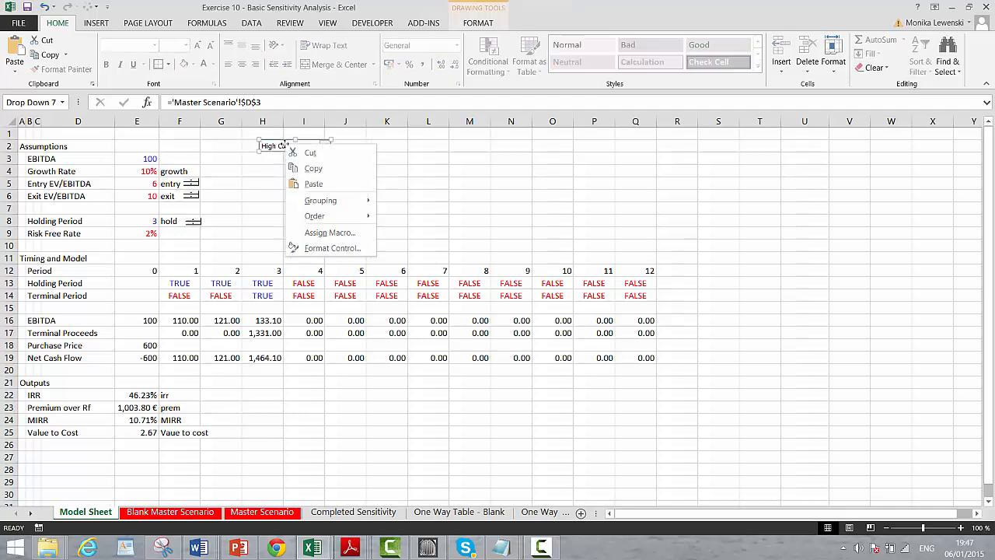
key("Escape")
left_click_drag(207, 144, 153, 147)
left_click(252, 182)
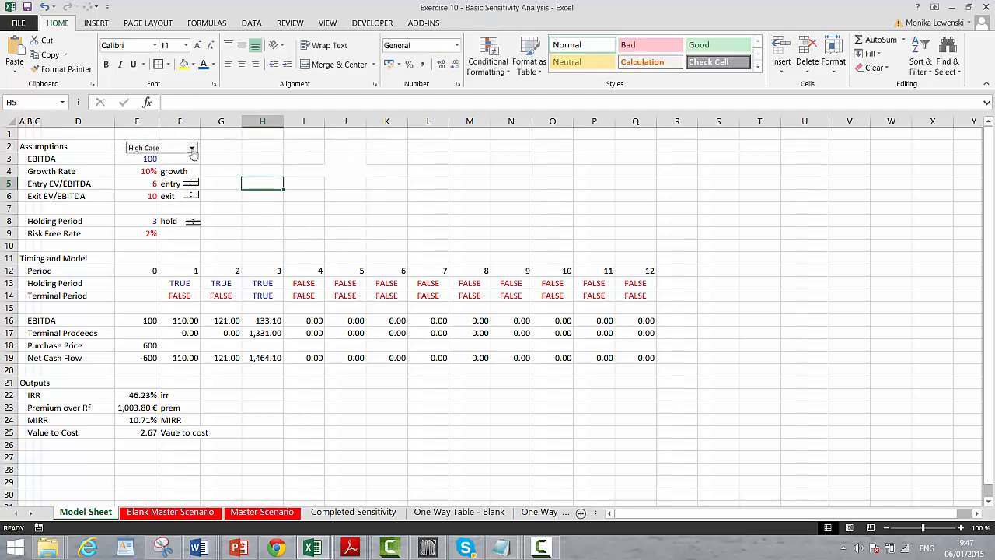
Test the Model Sheet drop-down by choosing Rf Low Case, Exit High Case and finally Growth Low Case.
left_click(192, 148)
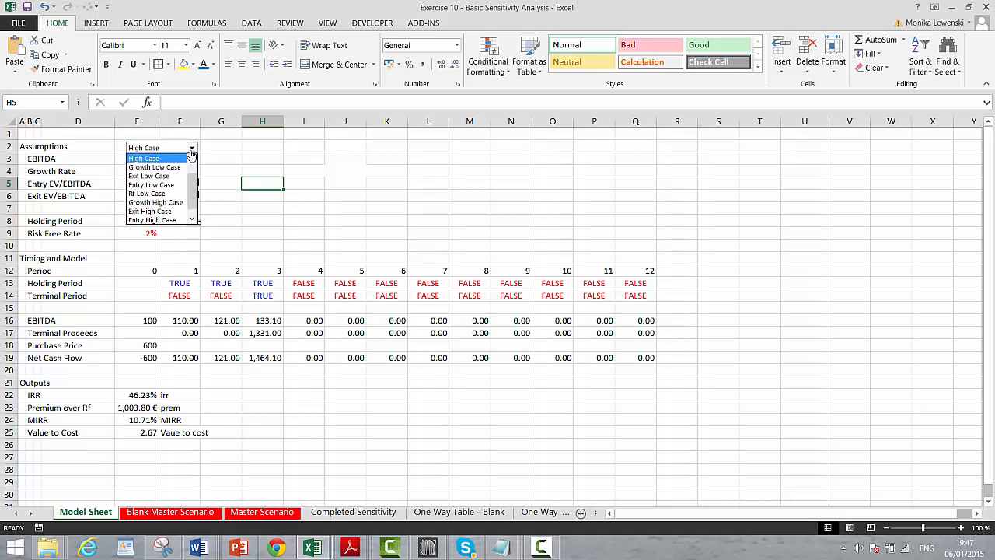
left_click(164, 194)
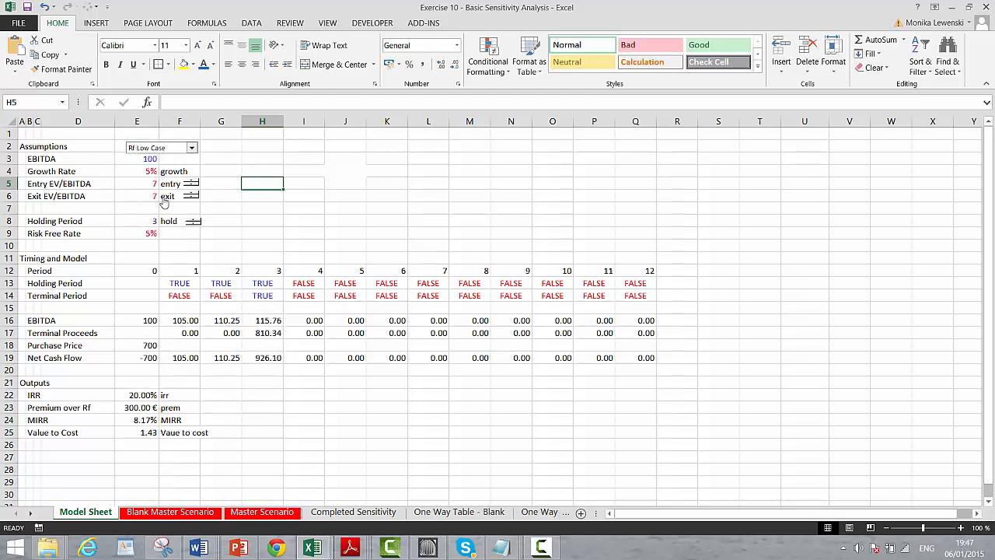
left_click(192, 148)
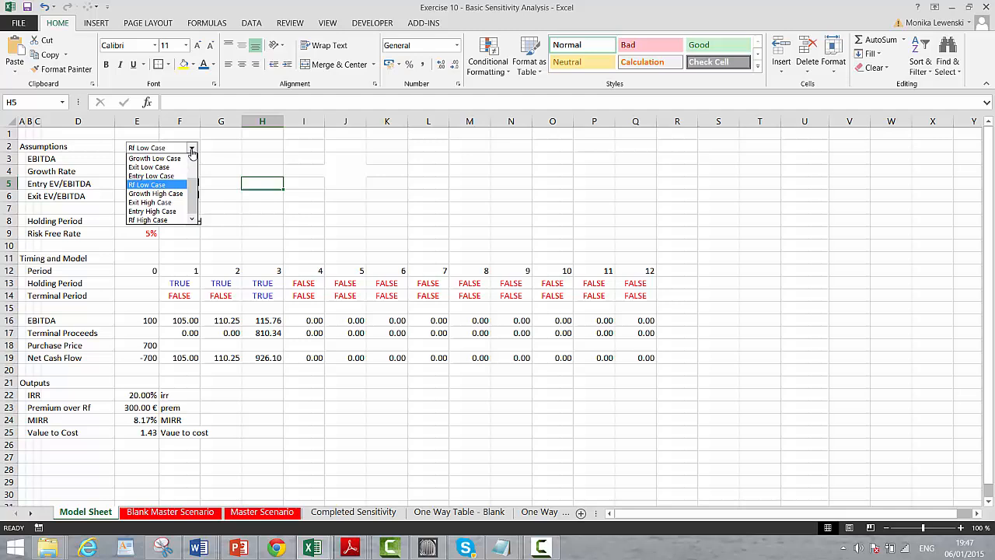
left_click(168, 204)
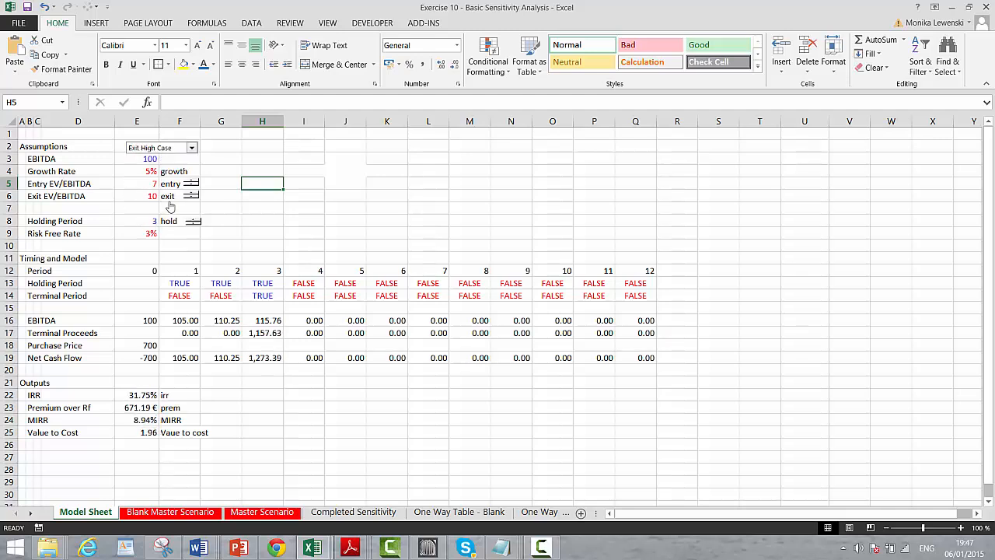
left_click(192, 148)
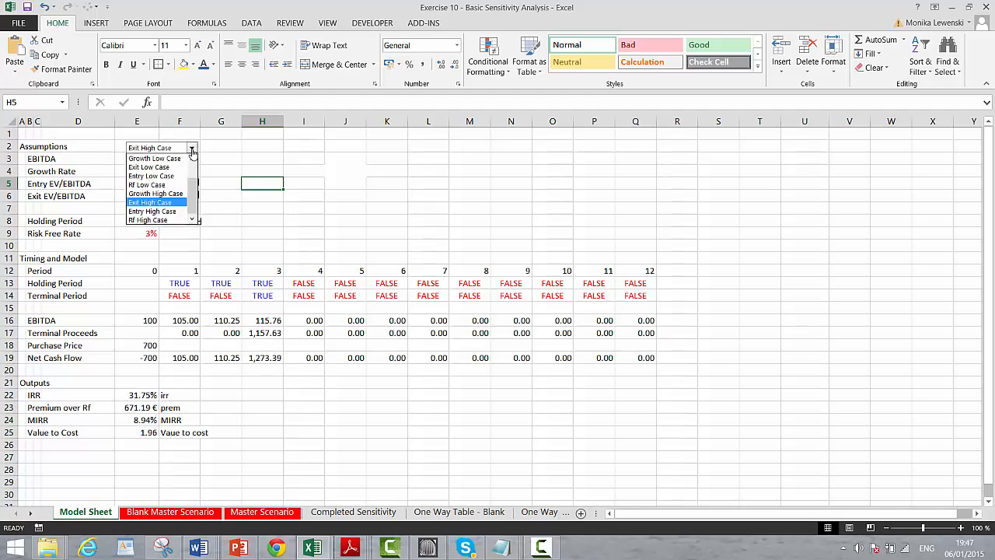
left_click(159, 157)
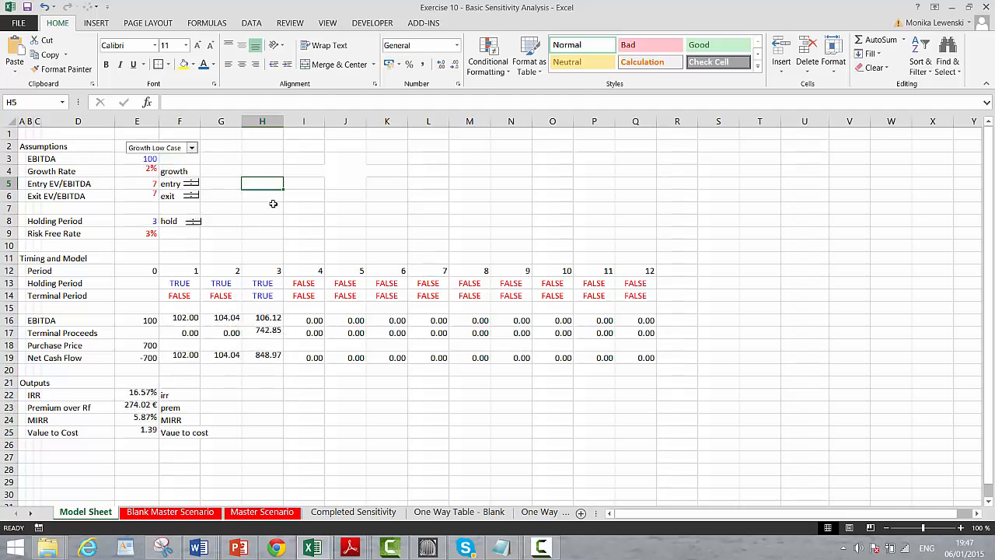
Remove the spinners beside Entry EV/EBITDA and Exit EV/EBITDA on the Model Sheet.
left_click(245, 209)
right_click(193, 188)
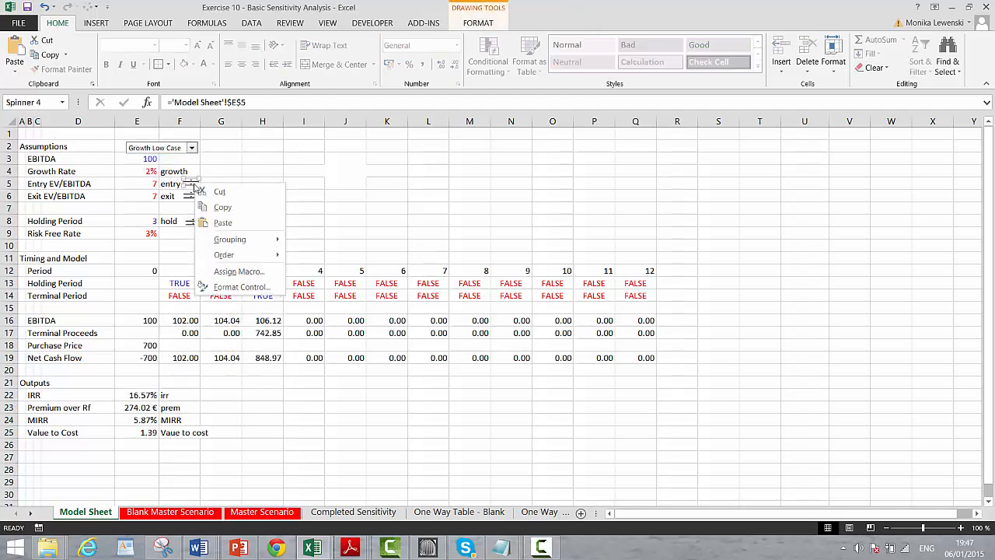
left_click(212, 193)
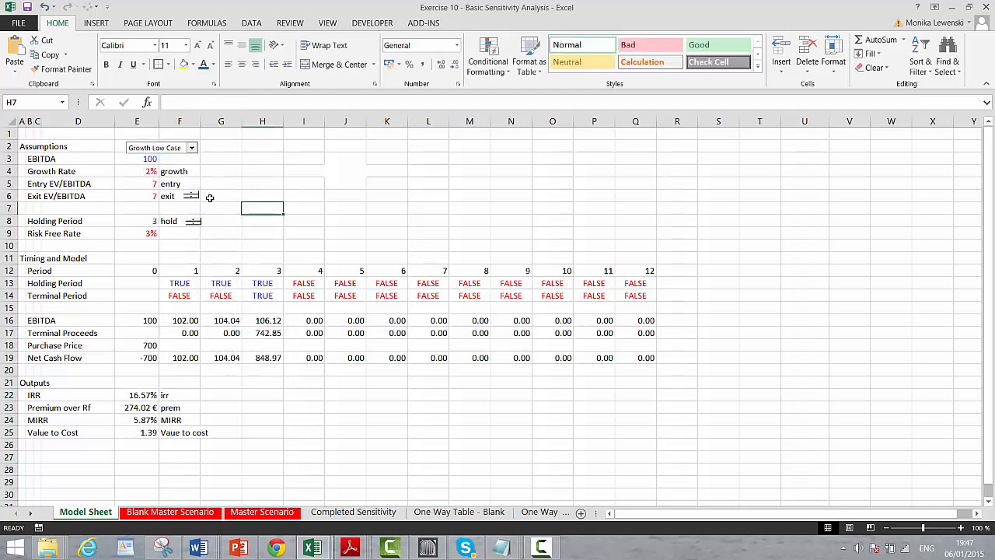
right_click(192, 200)
left_click(209, 206)
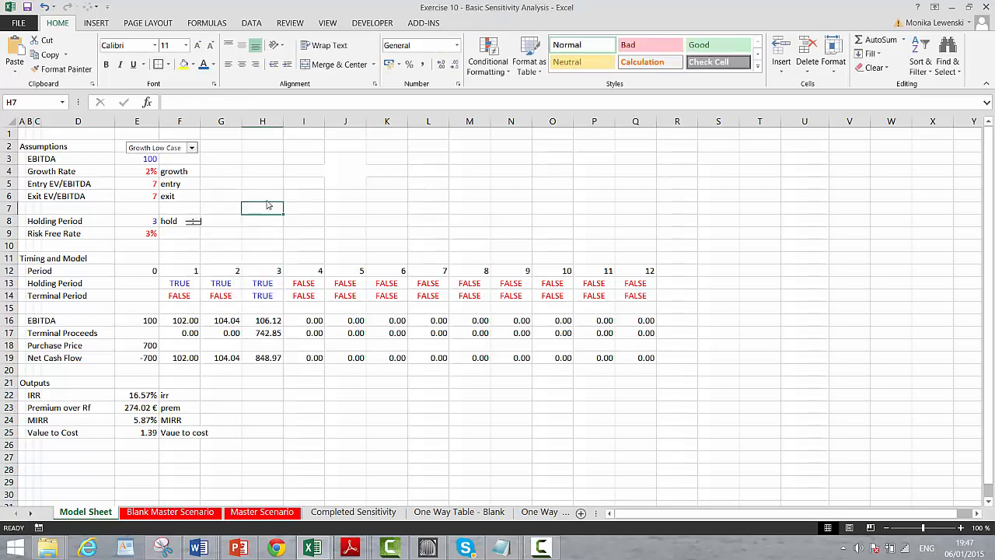
Examine the Model Sheet's growth, entry, exit and risk free rate formulas for their links to the Master Scenario's selected row.
key("ctrl+Page_Down")
key("ctrl+Page_Down")
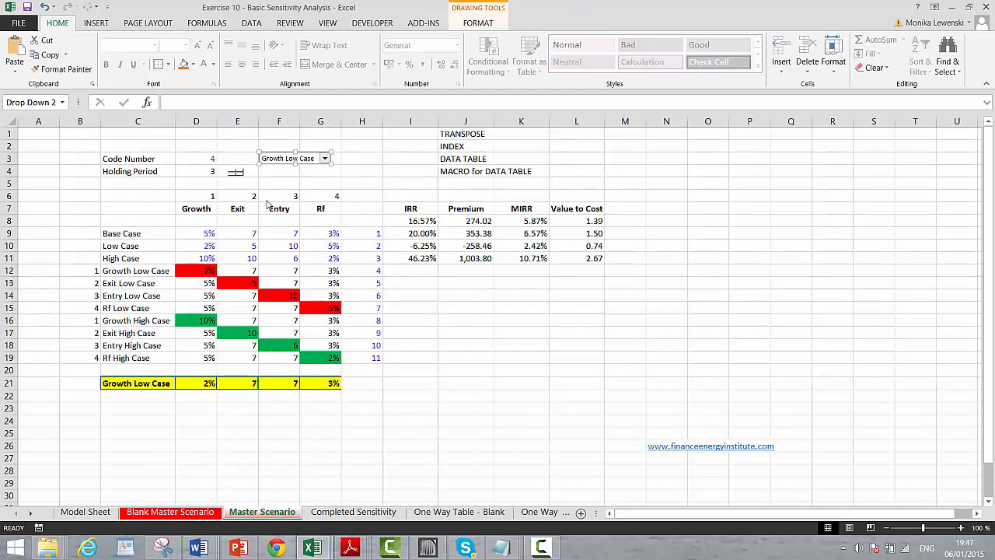
key("ctrl+Page_Up")
key("ctrl+Page_Up")
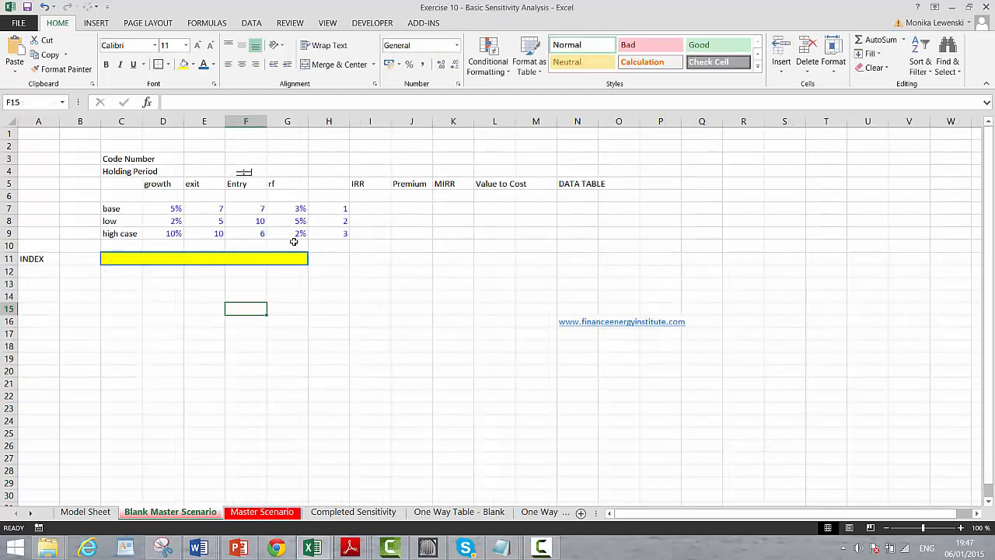
key("Left")
key("Up")
key("Up")
key("Up")
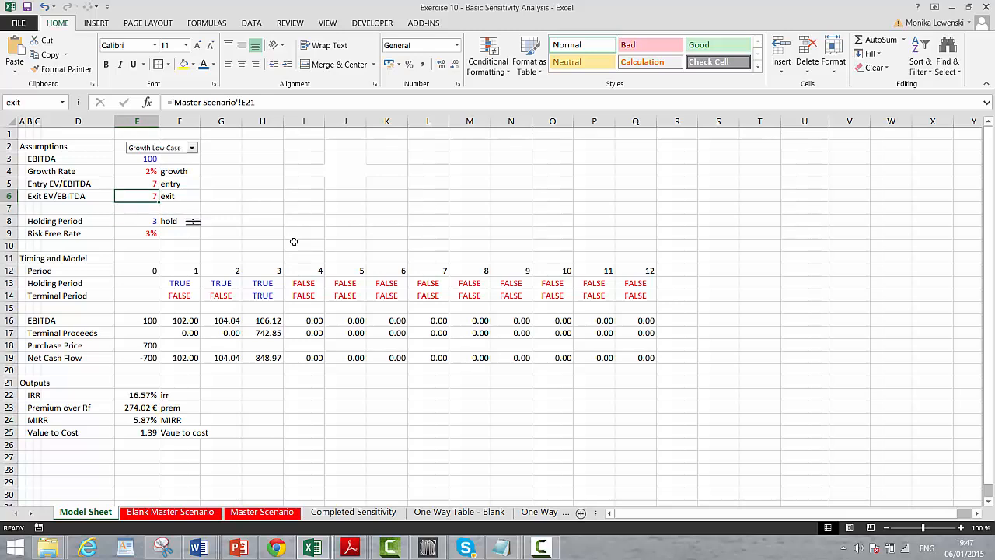
key("Down")
key("Down")
key("Down")
key("Down")
key("Down")
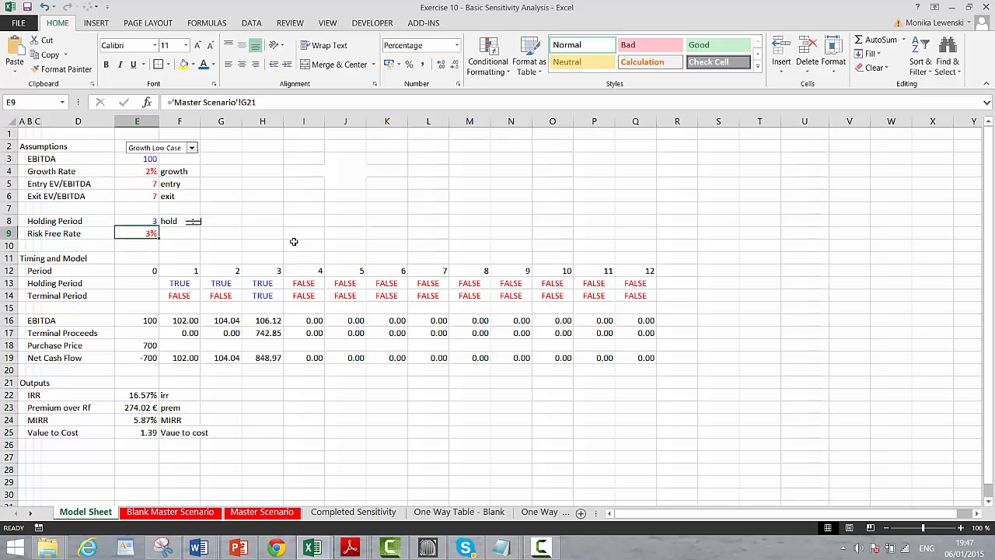
key("Up")
key("Up")
key("Up")
key("Up")
key("Up")
key("Down")
key("Down")
key("Down")
key("Down")
key("Down")
key("Down")
key("Down")
key("Down")
key("Down")
key("Down")
key("Down")
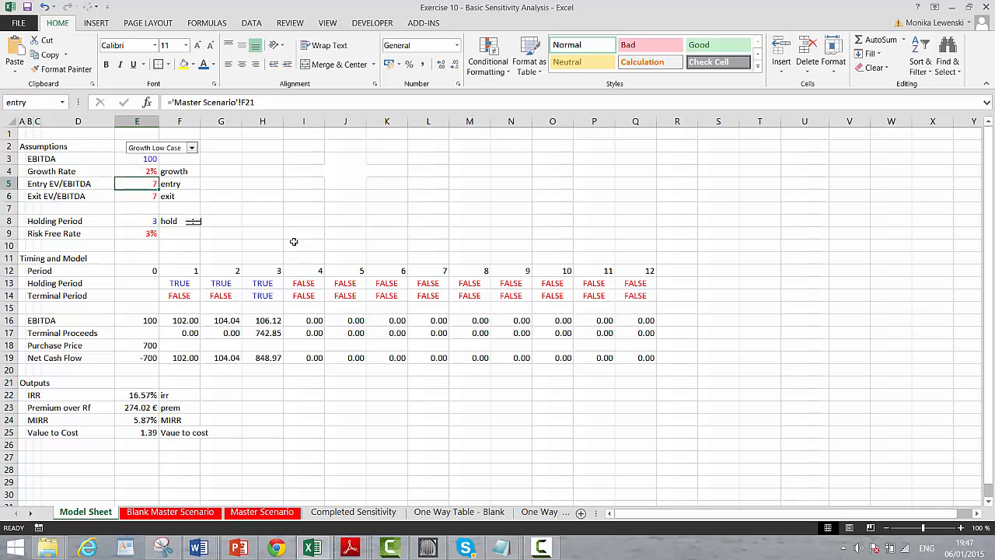
Extend the Master Scenario data table over H8:L19 for all eleven scenarios, using the code number cell D3 as column input.
key("ctrl+Page_Down")
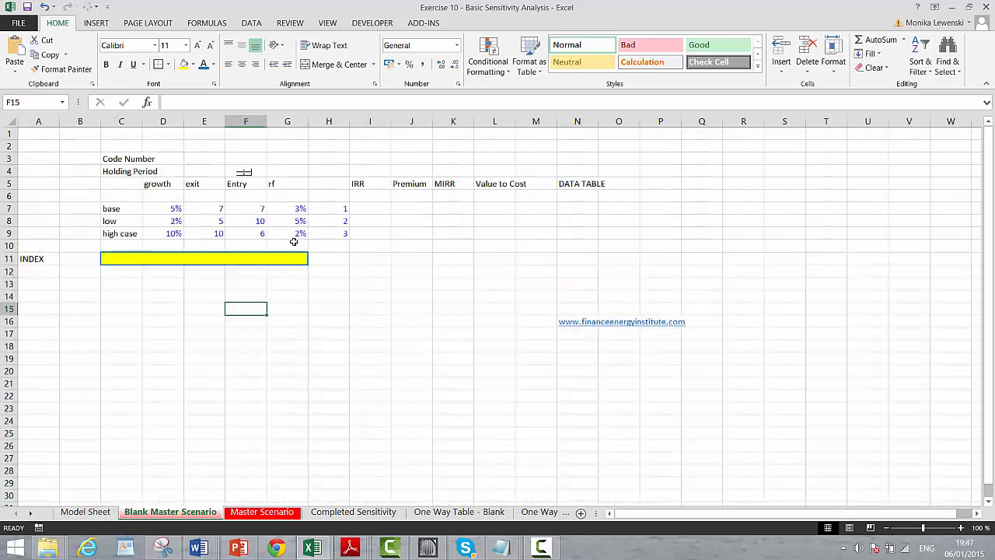
key("ctrl+Page_Down")
left_click(426, 281)
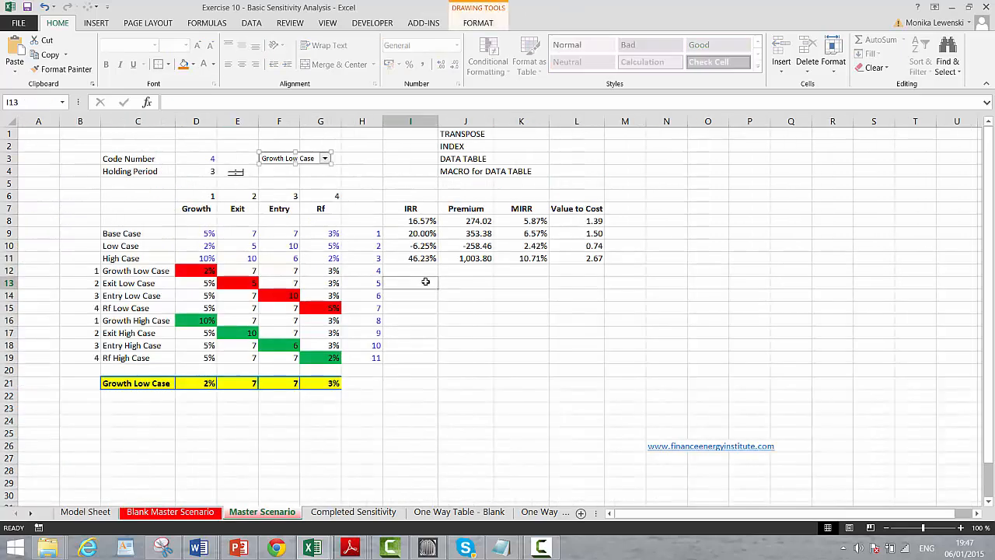
key("Up")
key("Up")
key("Up")
key("Up")
key("Up")
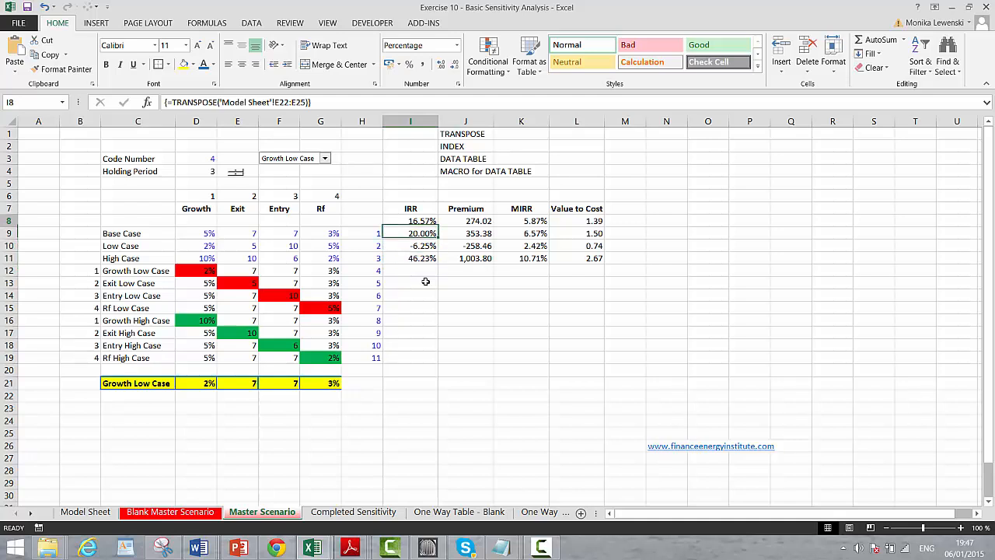
key("Left")
key("shift+Right")
key("shift+Right")
key("shift+Right")
key("shift+Right")
key("shift+Down")
key("shift+Down")
key("shift+Down")
key("shift+Down")
key("shift+Down")
key("shift+Down")
key("shift+Down")
key("shift+Down")
key("shift+Down")
key("shift+Down")
key("shift+Down")
key("shift+Down")
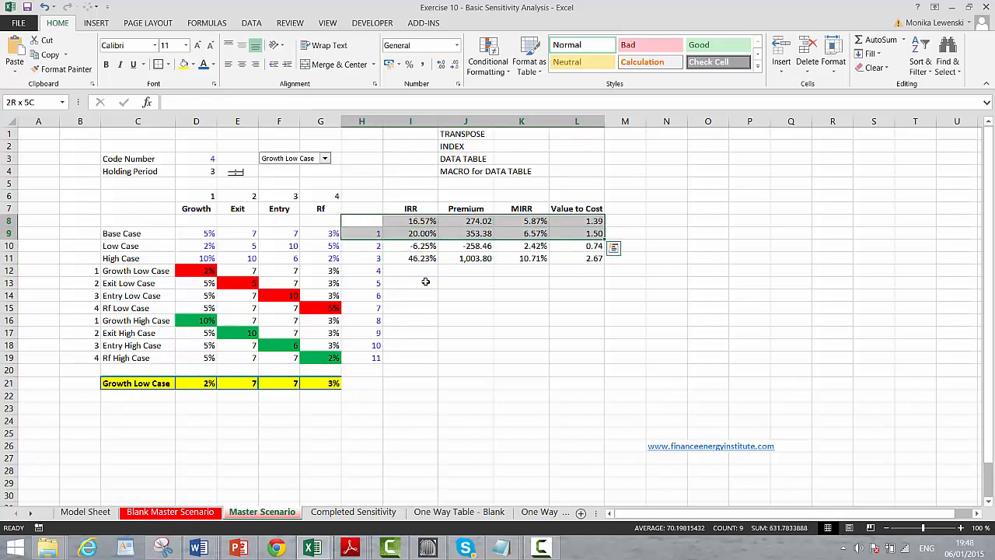
key("shift+Up")
key("alt+d")
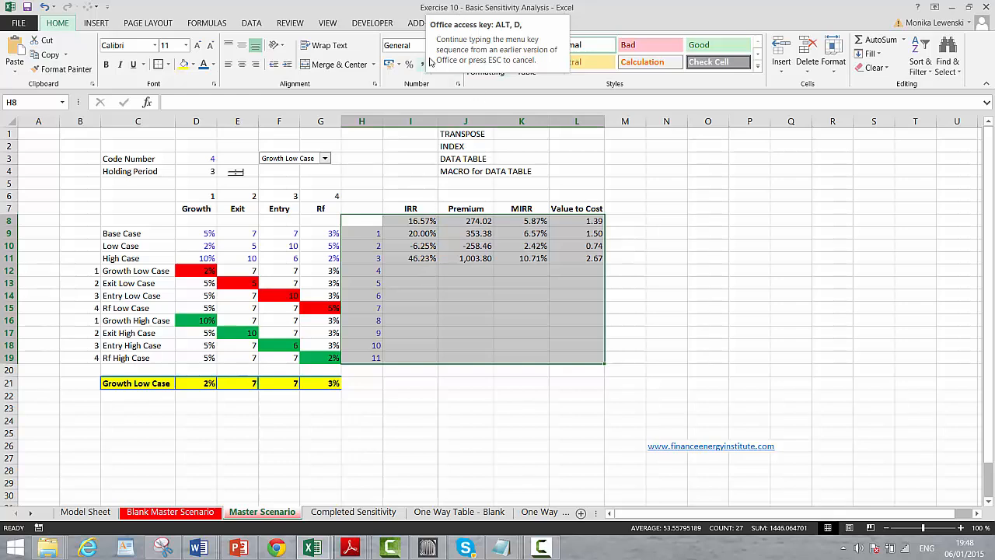
key("t")
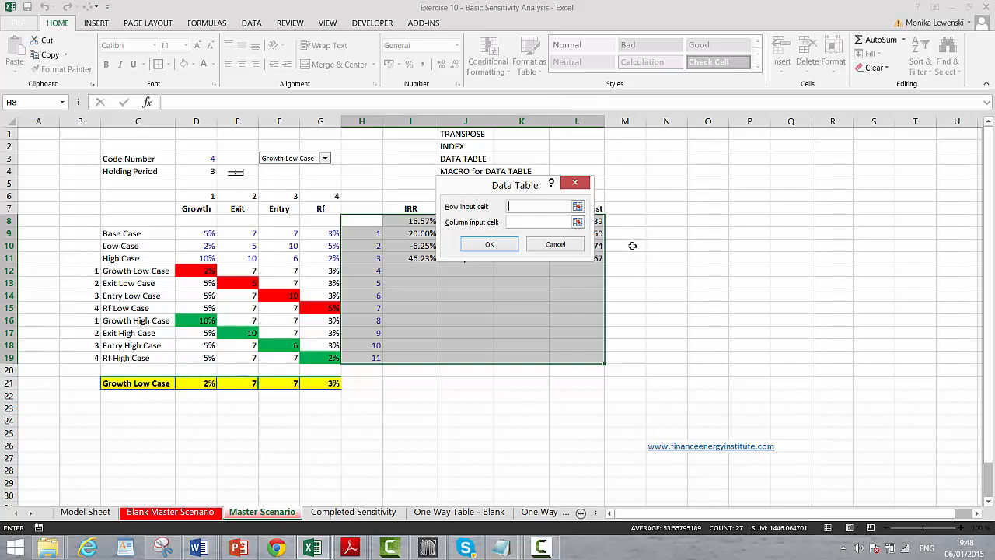
left_click(577, 222)
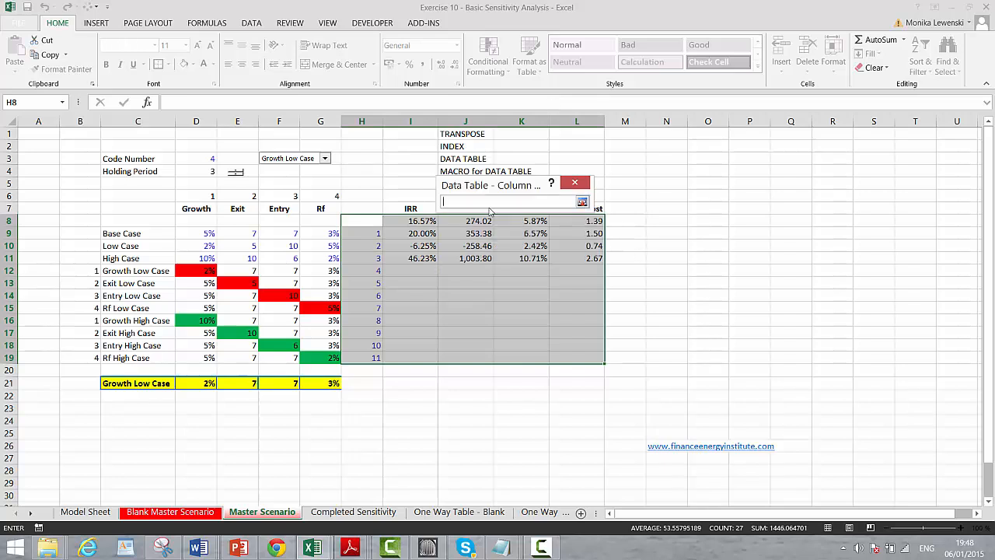
left_click(206, 156)
key("Return")
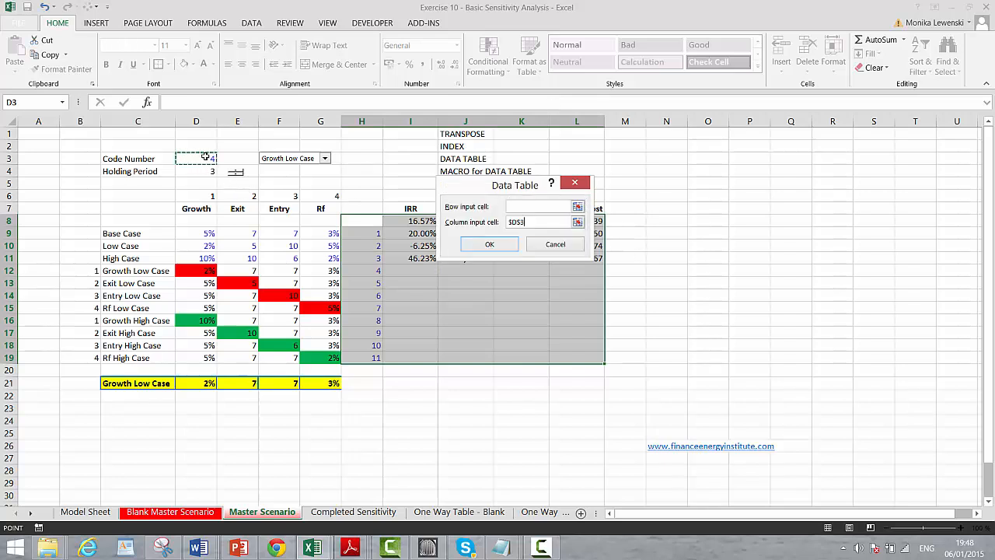
key("Return")
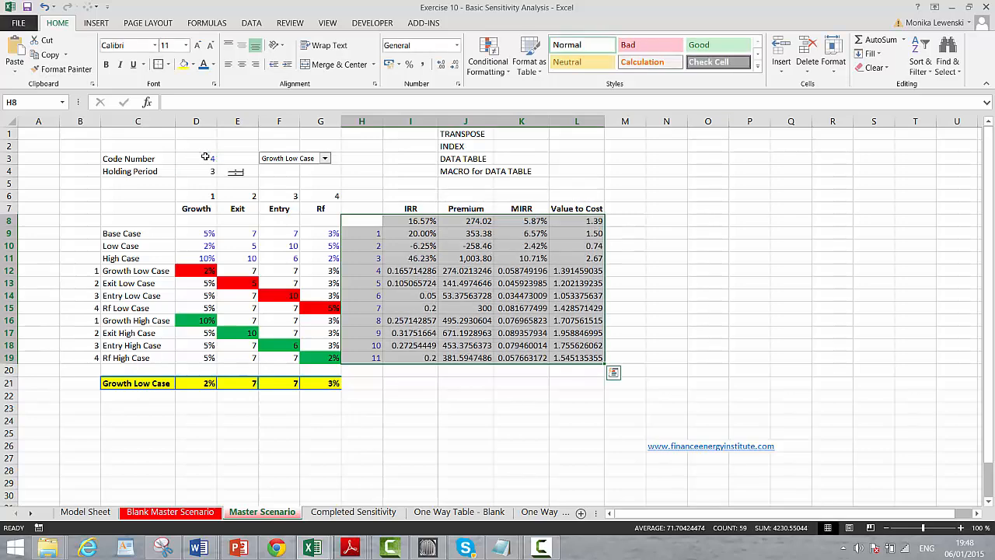
Format the data table's IRR results for all eleven scenarios as percentages with two decimals.
key("Right")
key("Down")
key("Up")
key("Down")
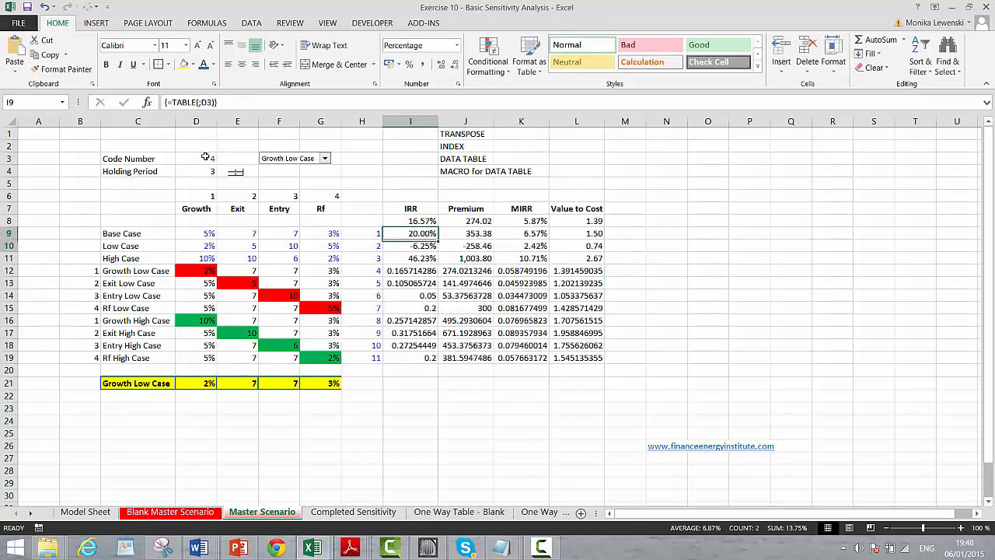
key("shift+Down")
key("shift+Down")
key("shift+Down")
key("shift+Down")
key("shift+Down")
key("shift+Down")
key("shift+Down")
key("shift+Down")
key("shift+Down")
key("shift+Down")
key("shift+Down")
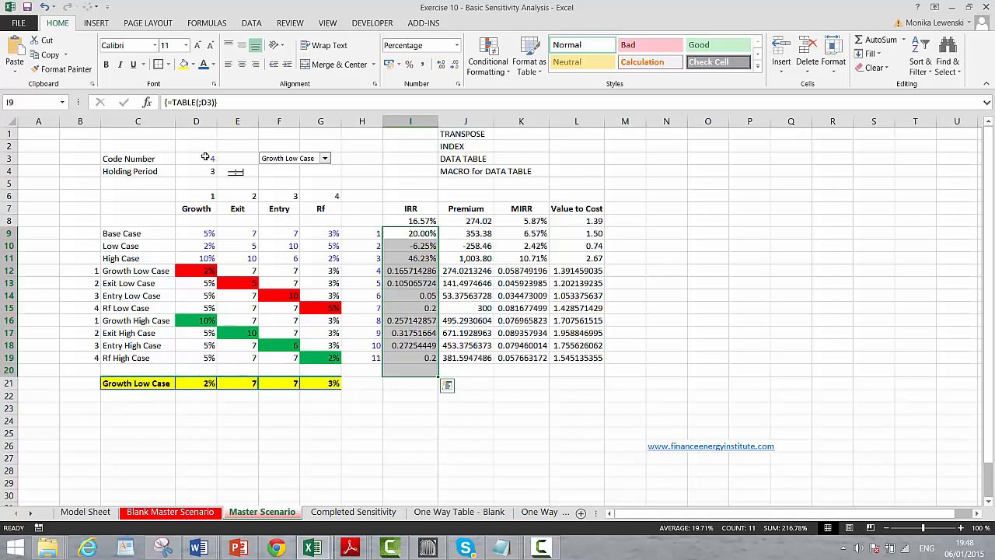
key("ctrl+shift+5")
Format the Premium results in J9:J19 as numbers with two decimals.
key("Right")
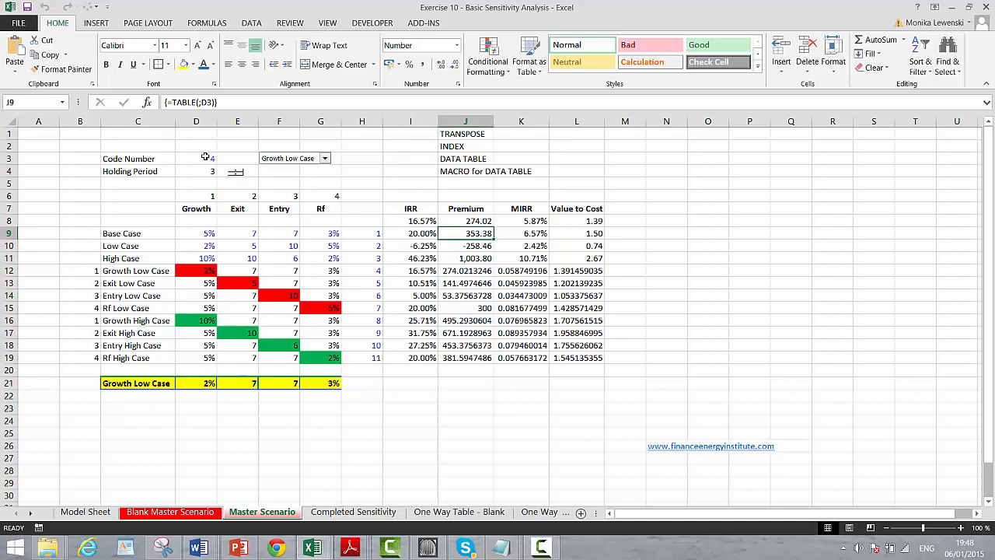
key("ctrl+shift+Down")
key("ctrl+shift+1")
Format the MIRR results as two-decimal percentages and the Value to Cost results as two-decimal numbers.
key("Right")
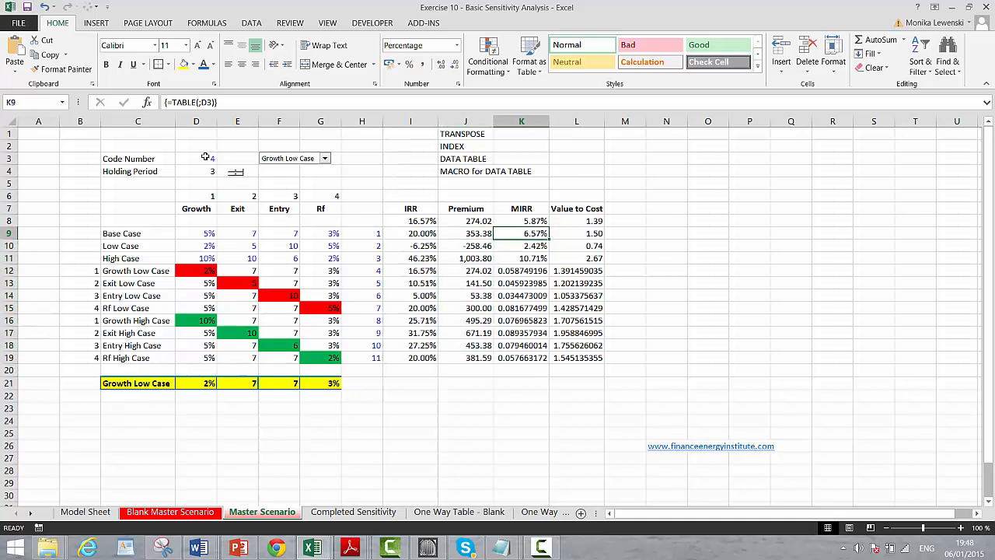
key("ctrl+shift+Down")
key("ctrl+shift+5")
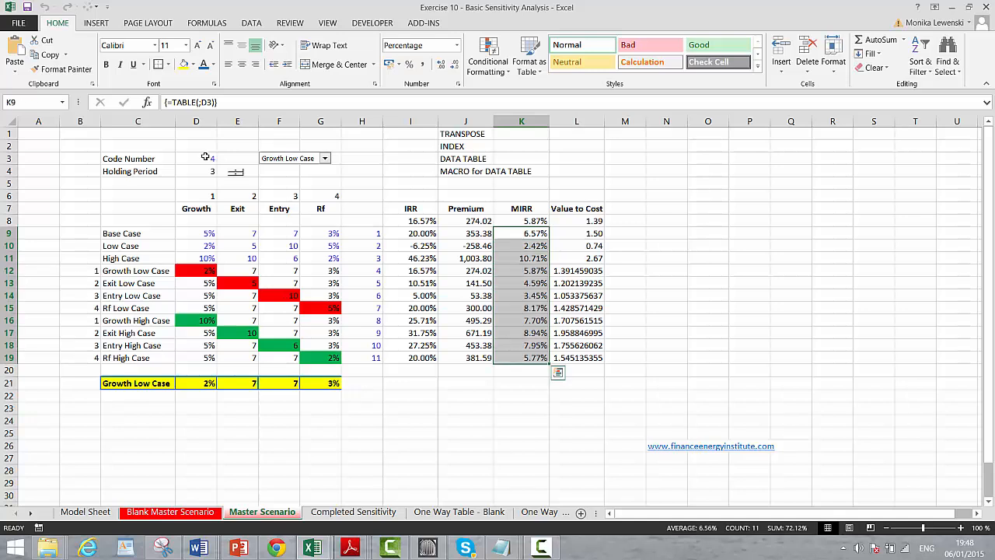
key("Right")
key("ctrl+shift+Down")
key("ctrl+shift+1")
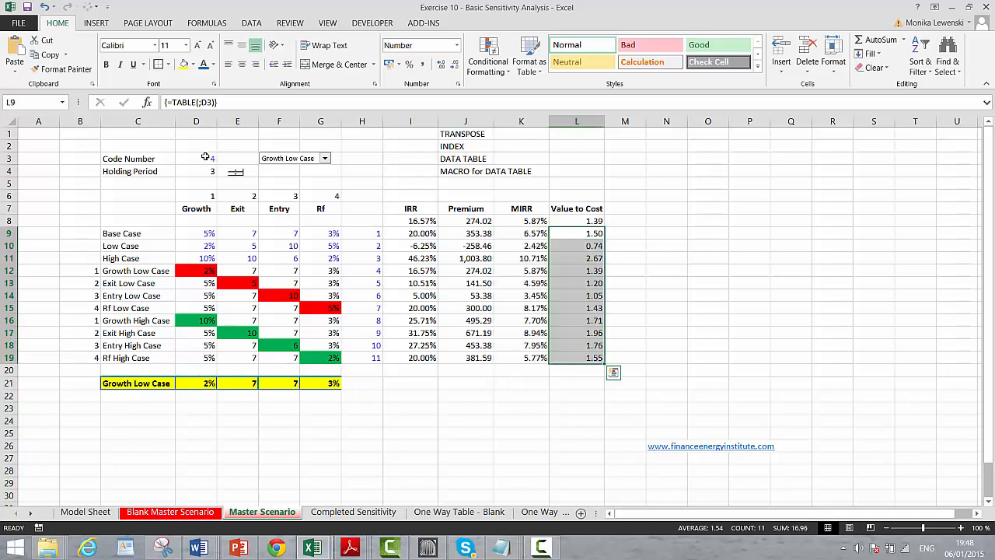
Compare the IRR results of the Growth, Exit and Entry Low Cases with the Base Case in the data table.
key("Left")
key("Left")
key("Left")
key("Left")
key("Down")
key("Down")
key("Down")
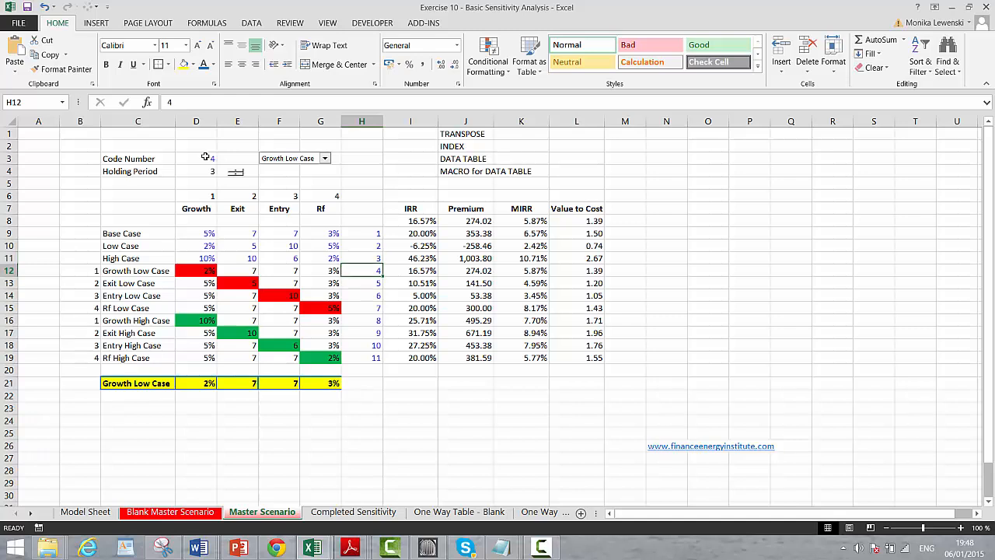
key("Left")
key("Left")
key("Left")
key("Right")
key("Right")
key("Right")
key("Right")
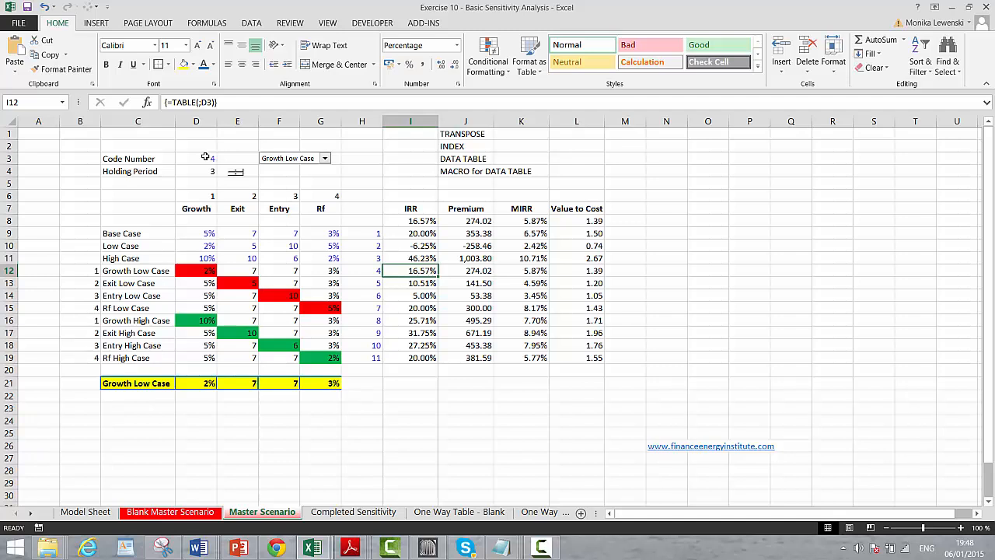
key("Down")
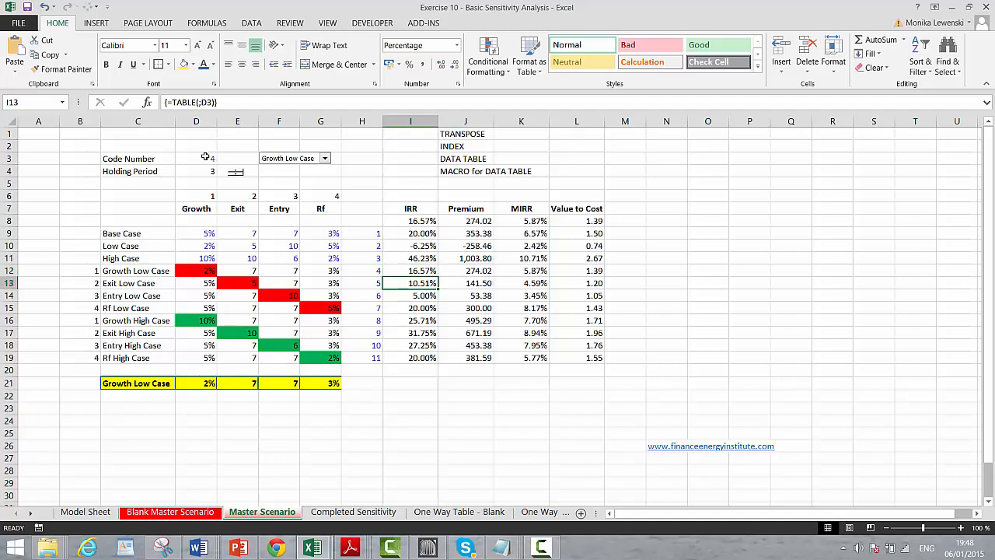
key("Up")
key("Up")
key("Up")
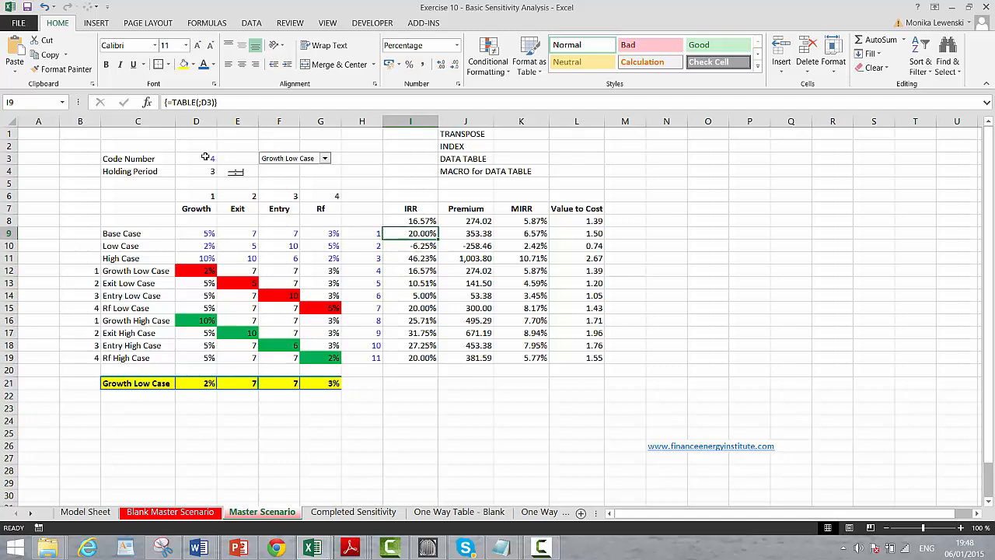
key("Down")
key("Down")
key("Down")
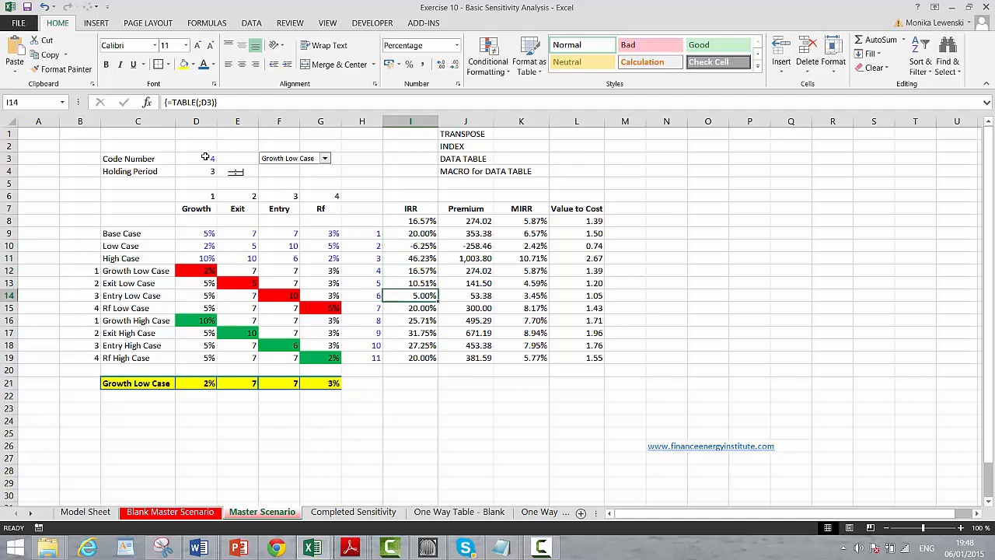
key("Down")
key("Left")
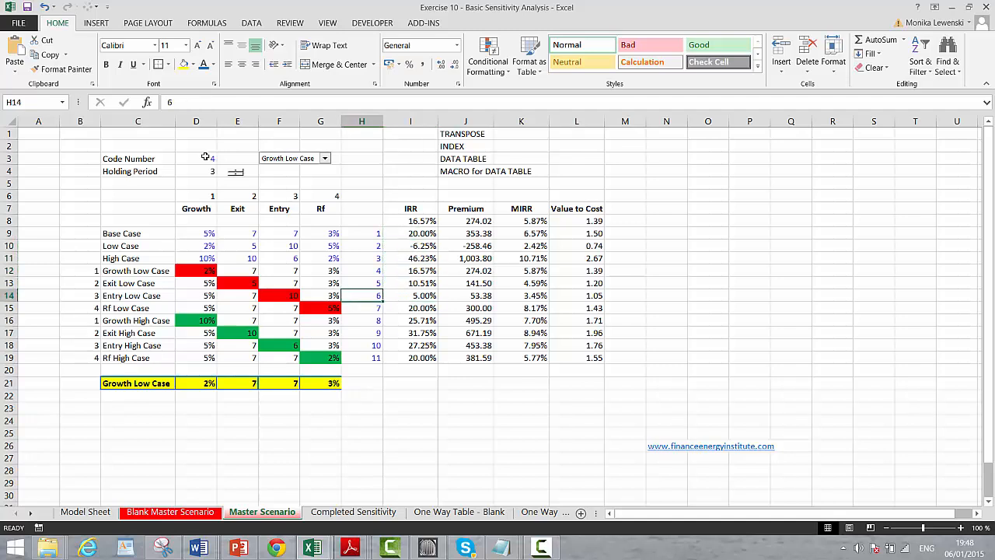
key("Right")
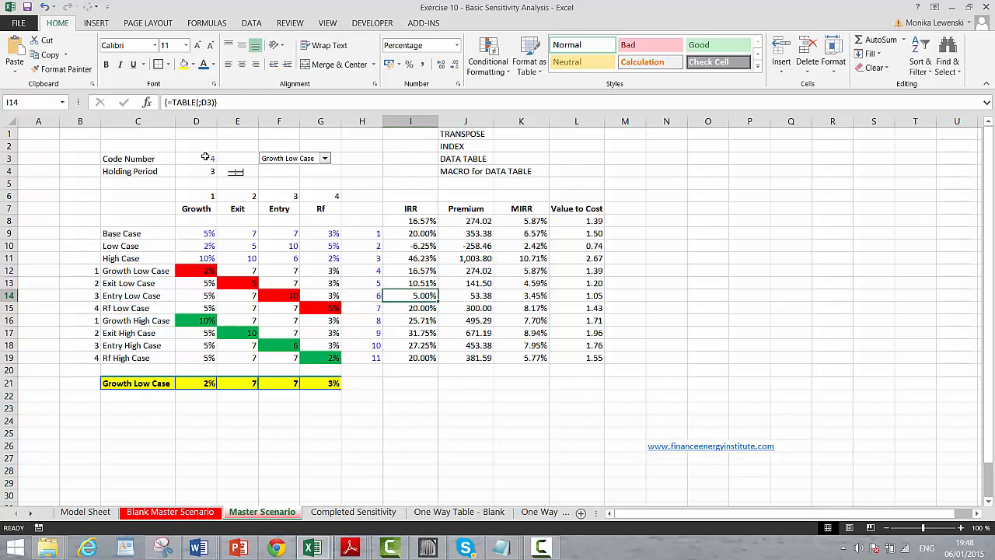
Examine the Rf Low Case's IRR and Premium against the other scenarios in the data table.
key("Up")
key("Up")
key("Down")
key("Down")
key("Down")
key("Left")
key("Left")
key("Right")
key("Right")
key("Right")
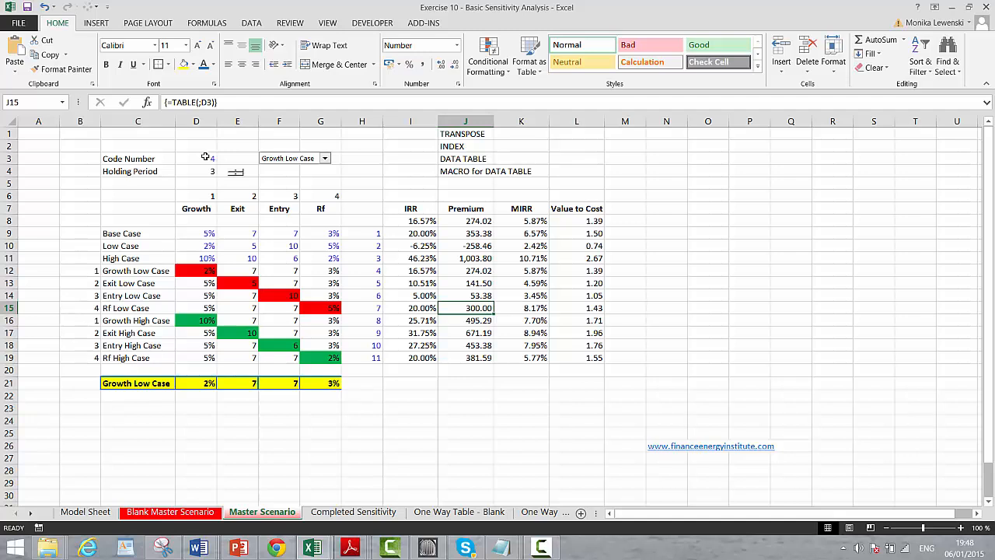
key("Up")
key("Up")
key("Up")
key("Up")
key("Up")
key("Up")
key("Up")
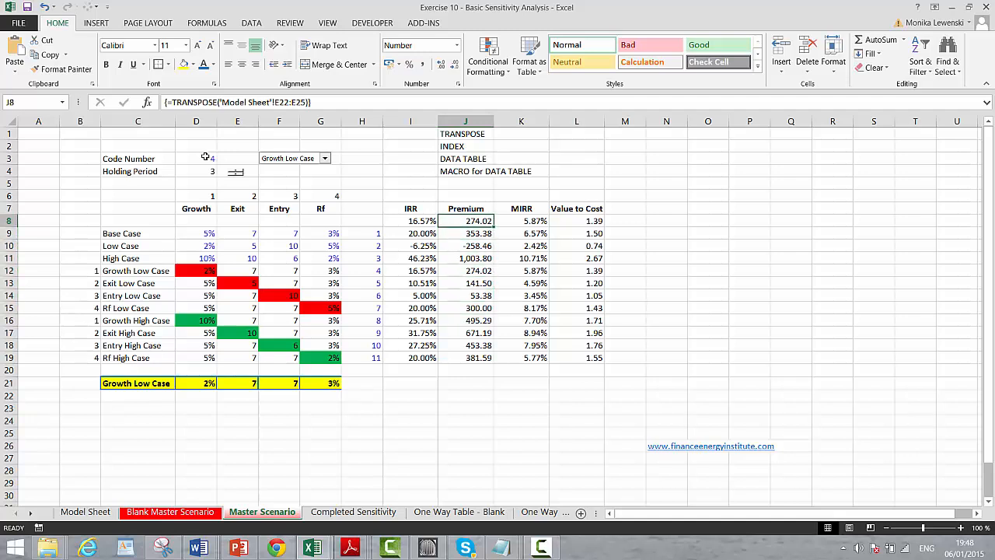
key("Down")
key("Down")
key("Down")
key("Down")
key("Down")
key("Down")
key("Down")
key("Down")
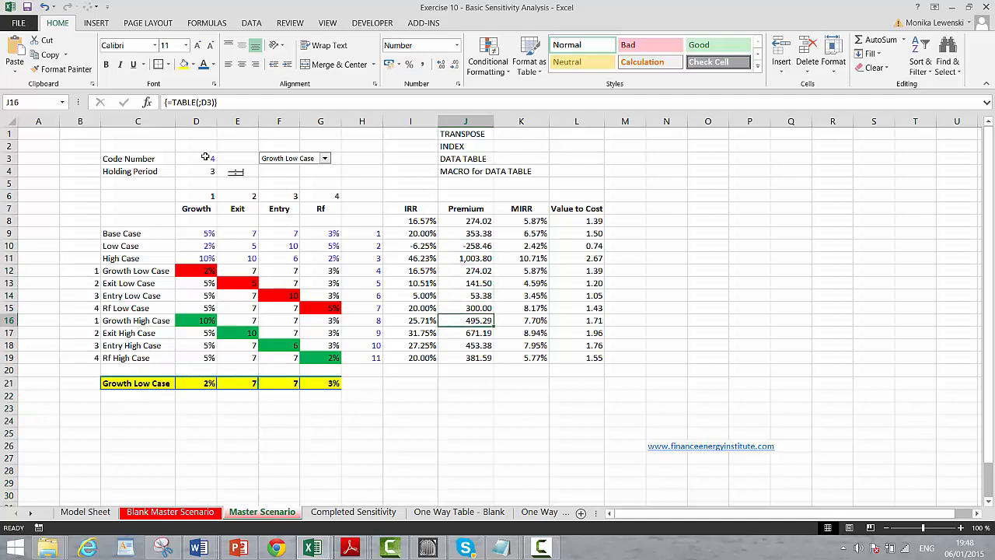
key("Up")
key("Left")
key("Left")
key("Left")
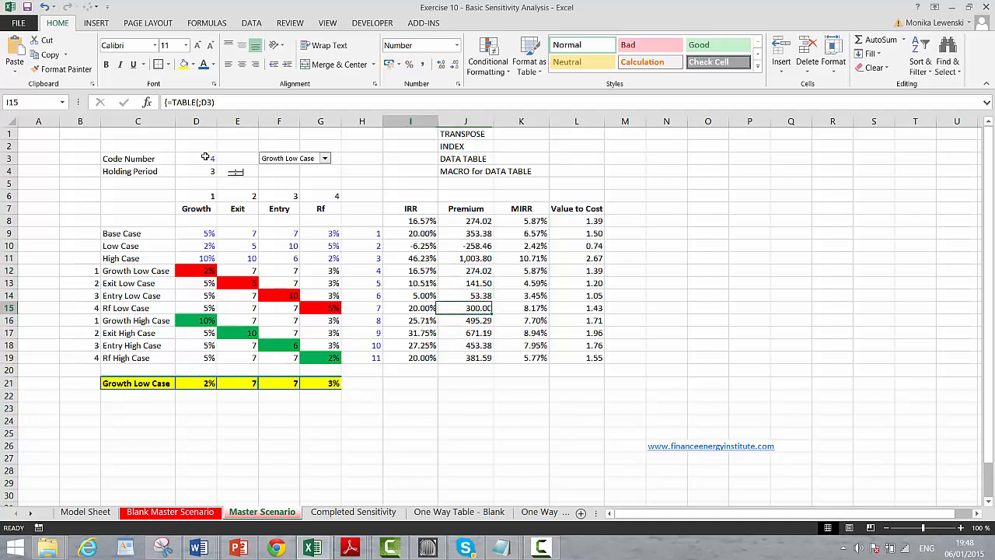
Examine the results of the Growth, Exit, Entry and Rf High Cases across the data table.
key("Down")
key("Left")
key("Left")
key("Left")
key("Right")
key("Right")
key("Right")
key("Right")
key("Right")
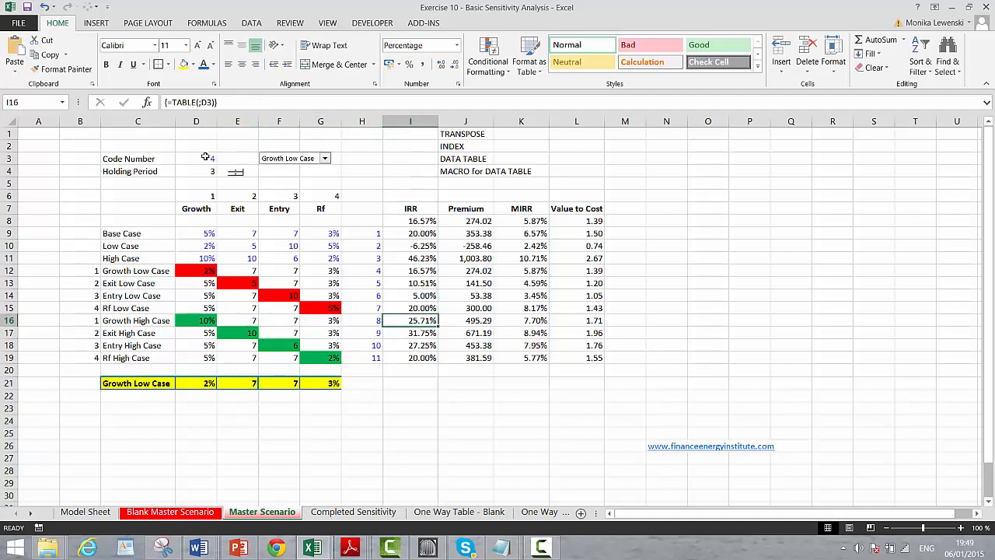
key("Down")
key("Down")
key("Down")
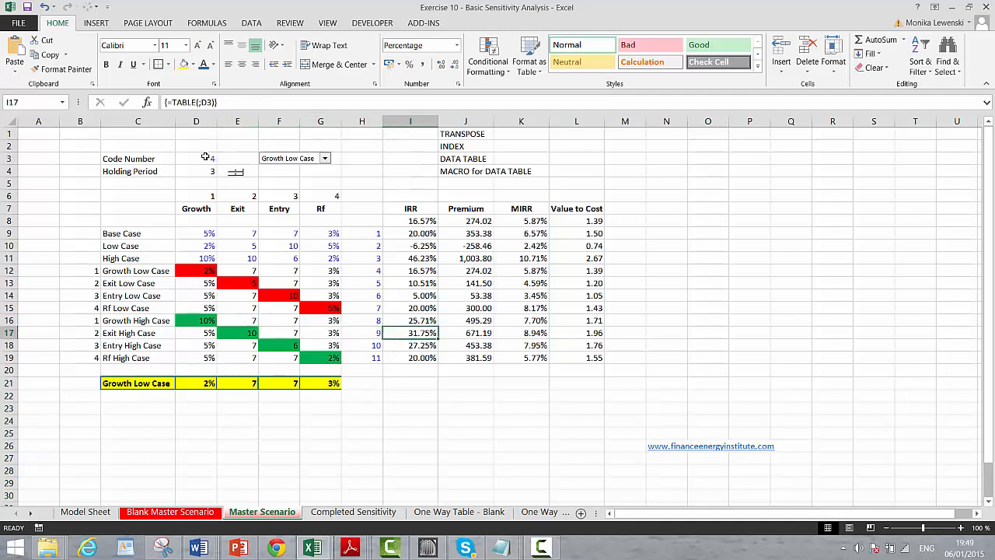
key("Right")
key("Right")
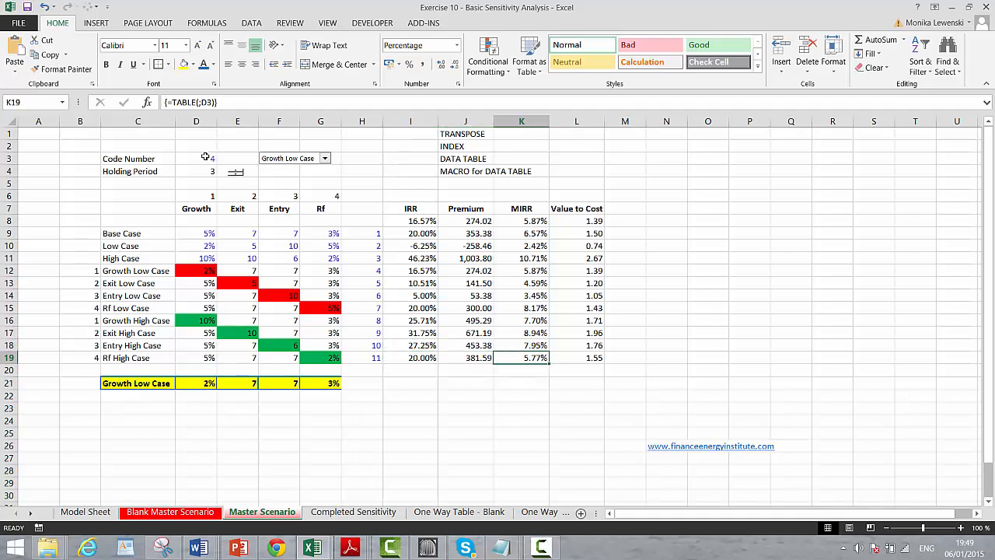
Review the Premium results upward through the scenarios and inspect the transposed output row above the data table.
key("Left")
key("Up")
key("Up")
key("Up")
key("Up")
key("Up")
key("Up")
key("Up")
key("Up")
key("Up")
key("Up")
key("Up")
key("Up")
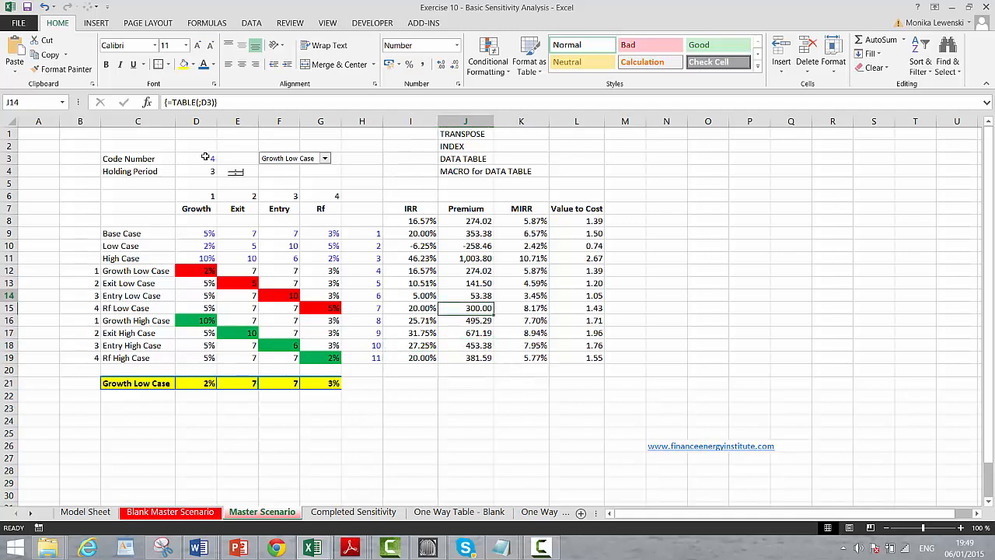
key("Down")
key("Left")
key("Left")
key("Left")
key("Left")
key("Left")
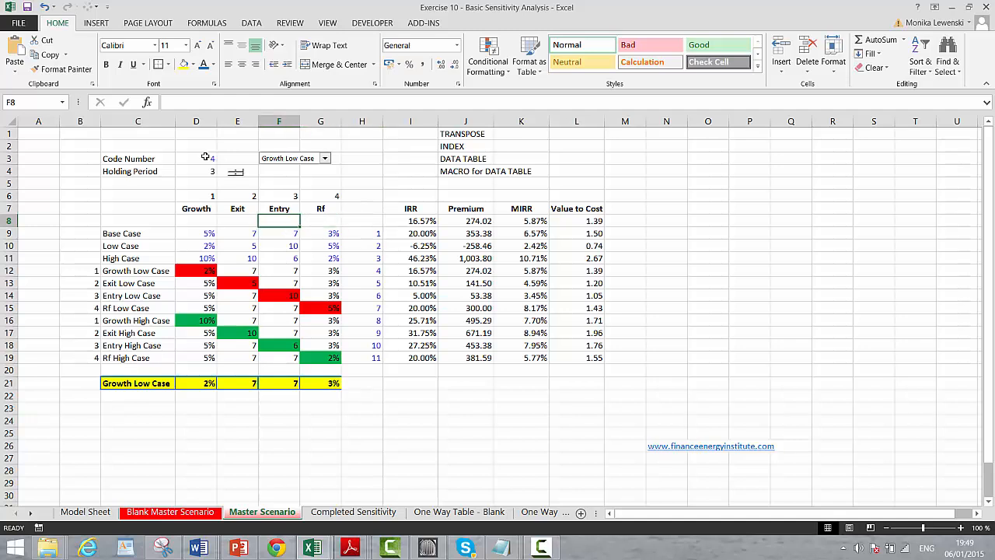
key("Right")
key("Right")
key("Right")
key("Right")
key("Right")
key("Left")
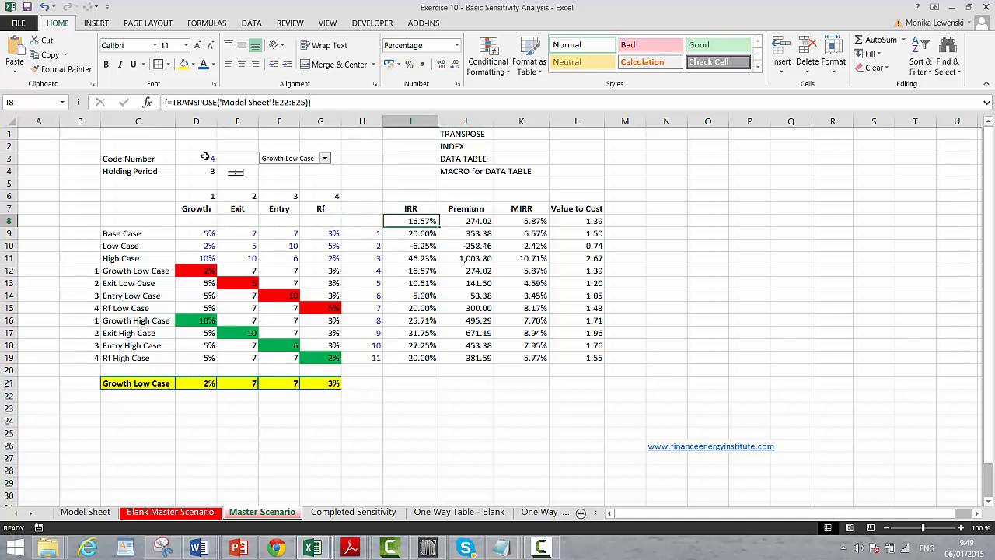
Add the label Row Start in cell C26 below the scenario table.
key("Down")
key("ctrl+Down")
key("Down")
key("Down")
key("Down")
key("Down")
key("Down")
key("Down")
key("Down")
key("Left")
key("Left")
key("Left")
key("Left")
key("Left")
key("Left")
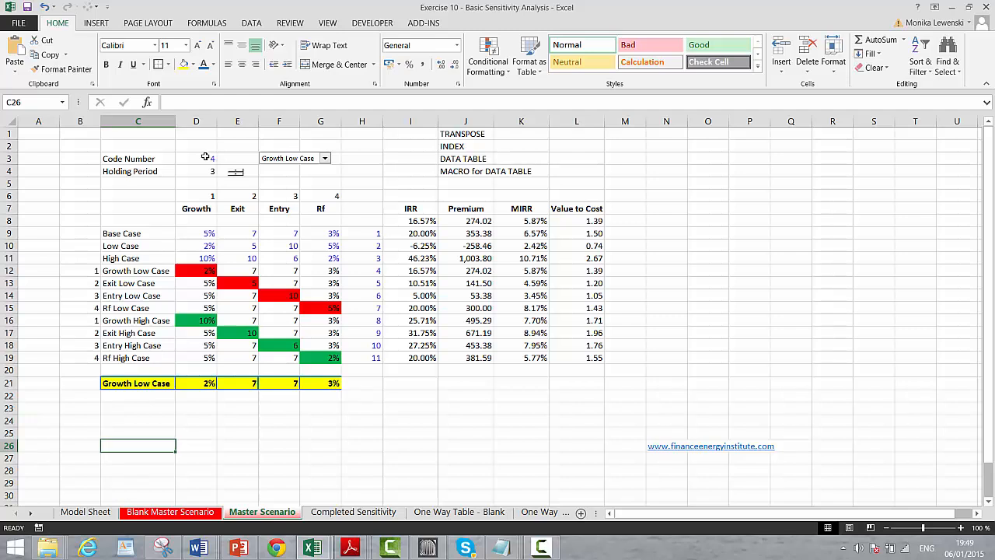
type("Rwow Start")
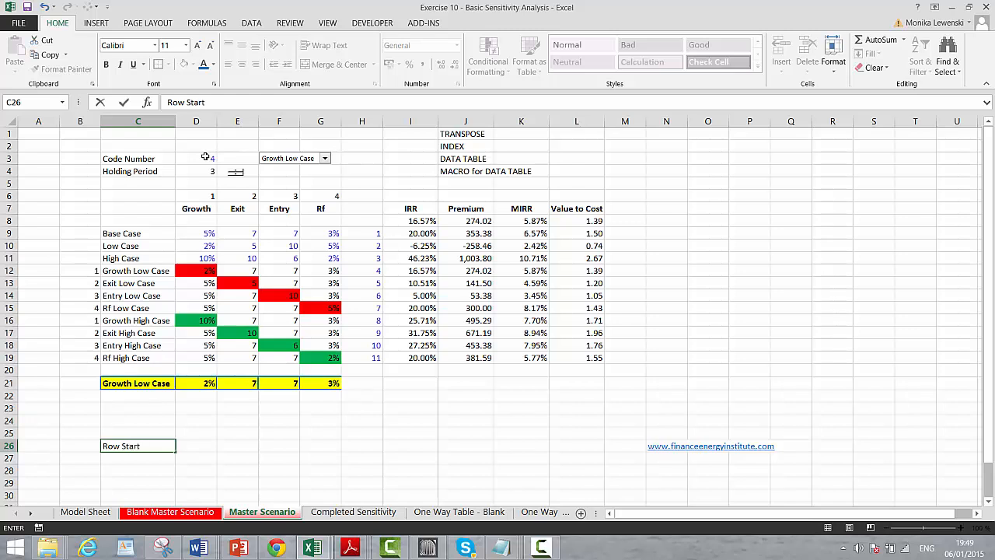
key("Return")
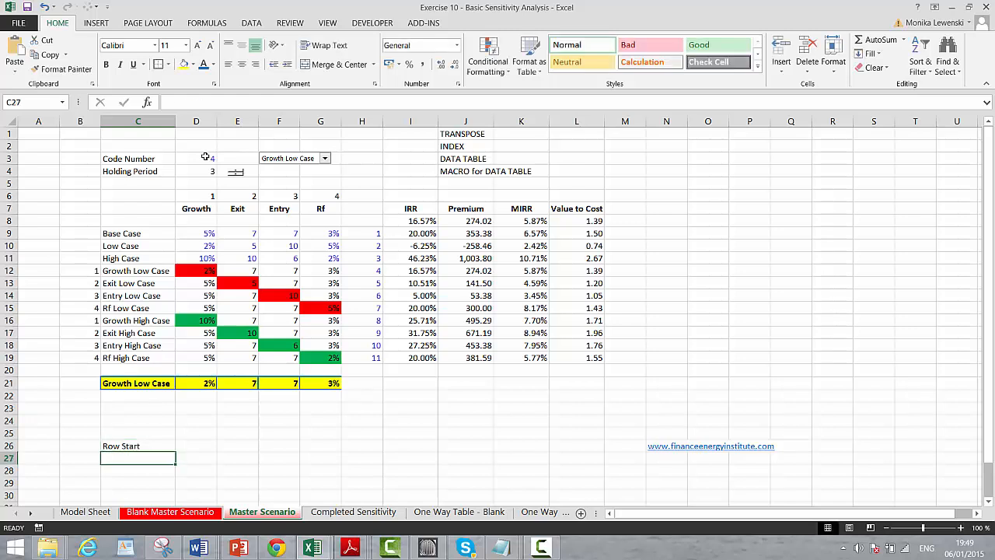
Add the labels Row End in C27 and Col Num in C28 beneath Row Start.
type("Row Start")
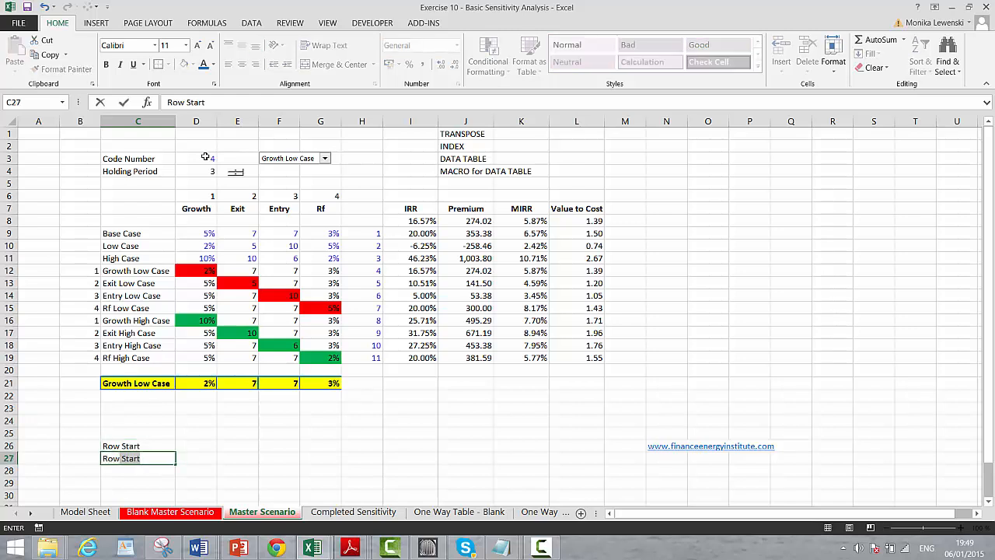
key("BackSpace")
key("BackSpace")
key("BackSpace")
key("BackSpace")
key("BackSpace")
type("End")
key("Return")
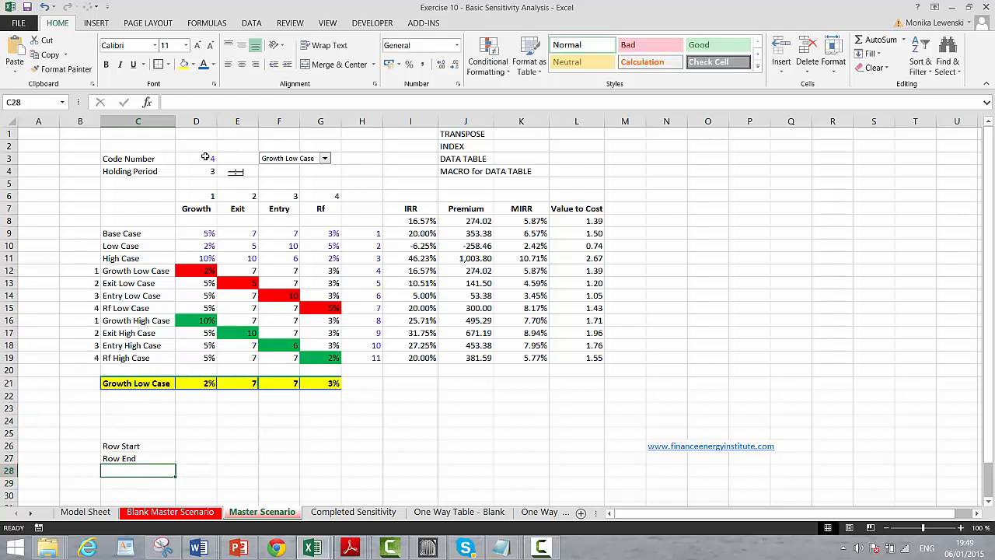
type("Col")
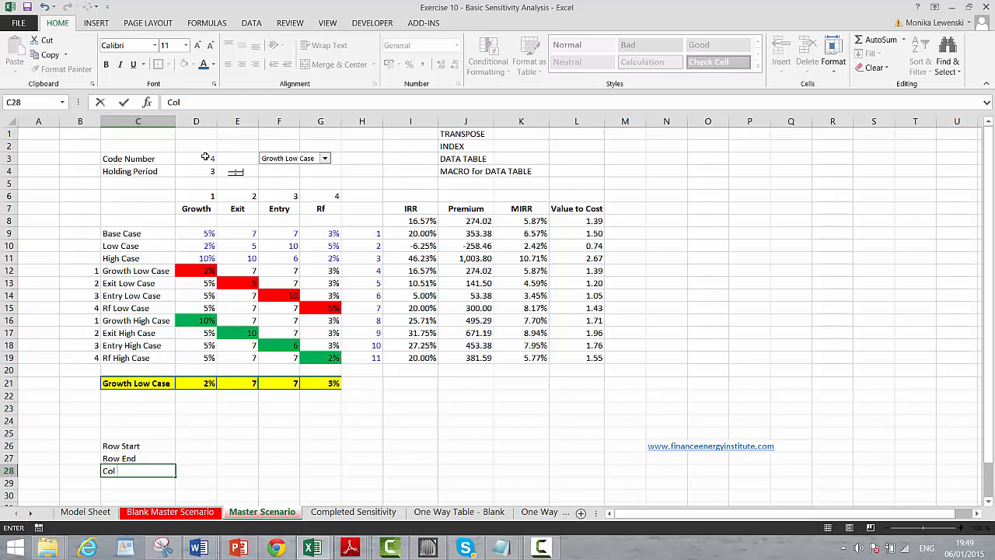
type(" Num")
key("Return")
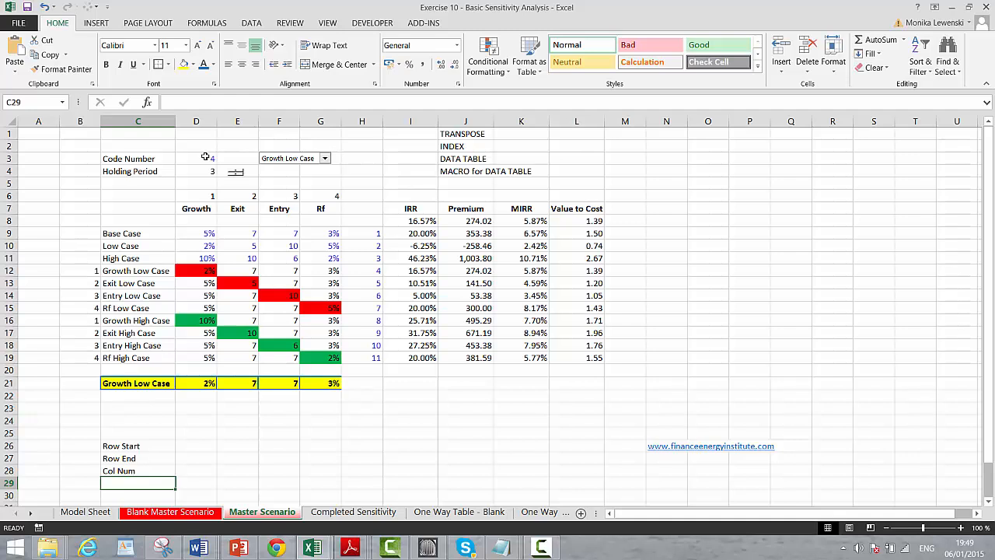
Add the label Col Var in cell C29 beneath Col Num.
type("Input")
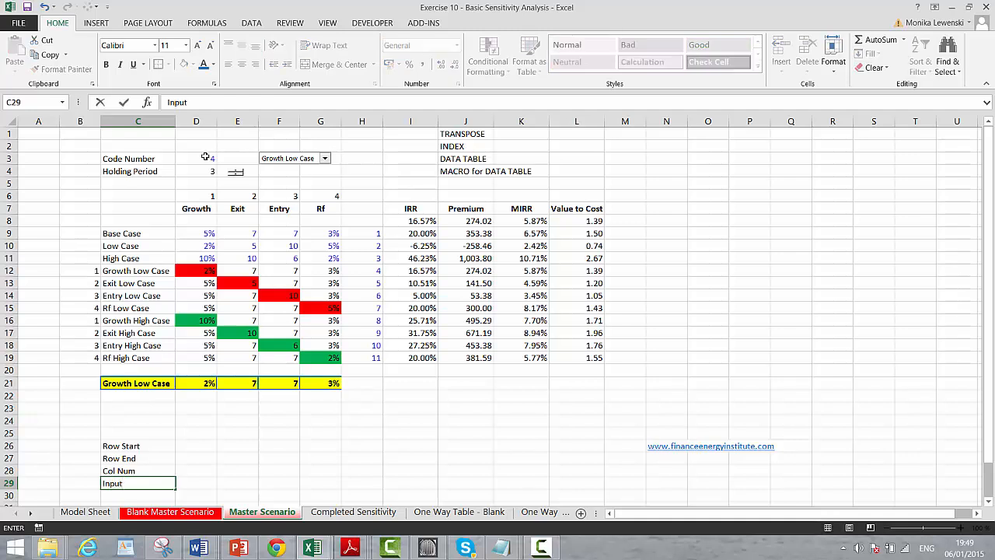
type(" Var")
key("BackSpace")
key("BackSpace")
key("BackSpace")
key("BackSpace")
type("Col Num")
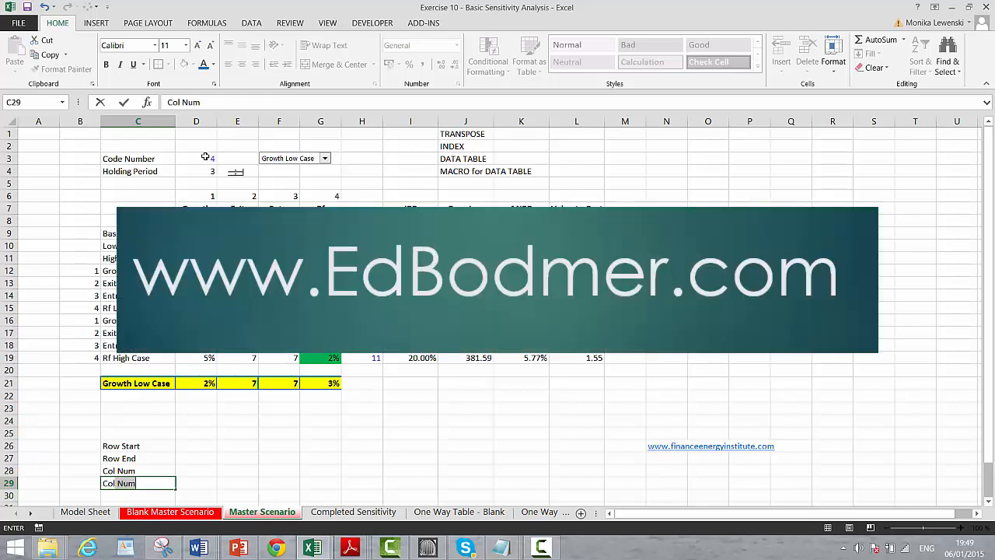
key("BackSpace")
key("BackSpace")
key("BackSpace")
type("Var")
key("Return")
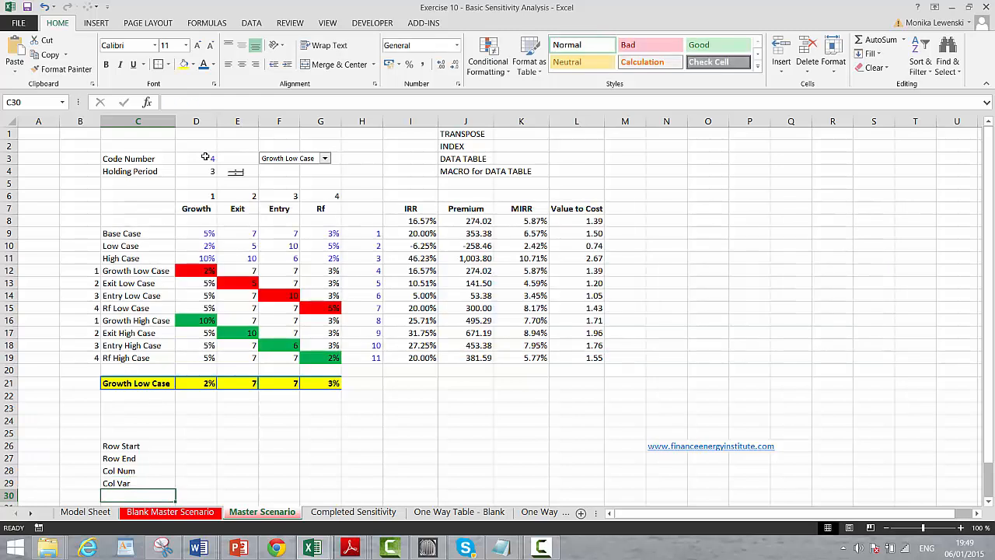
Add the label Output in cell C30 beneath Col Var.
type("Outpu")
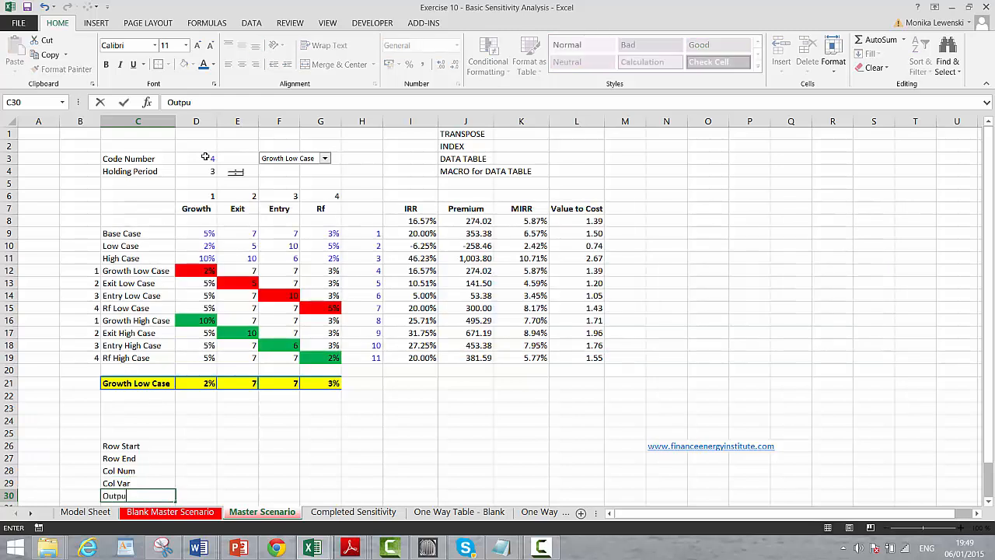
type("t")
key("Return")
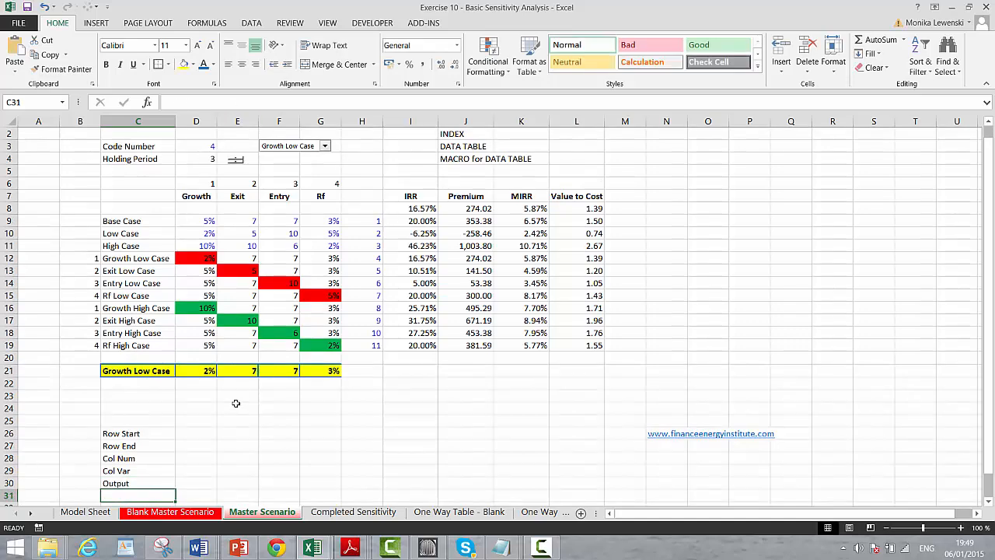
Calculate Row Start in D26 with the ROW function referencing I9, the Base Case's IRR cell.
left_click(199, 434)
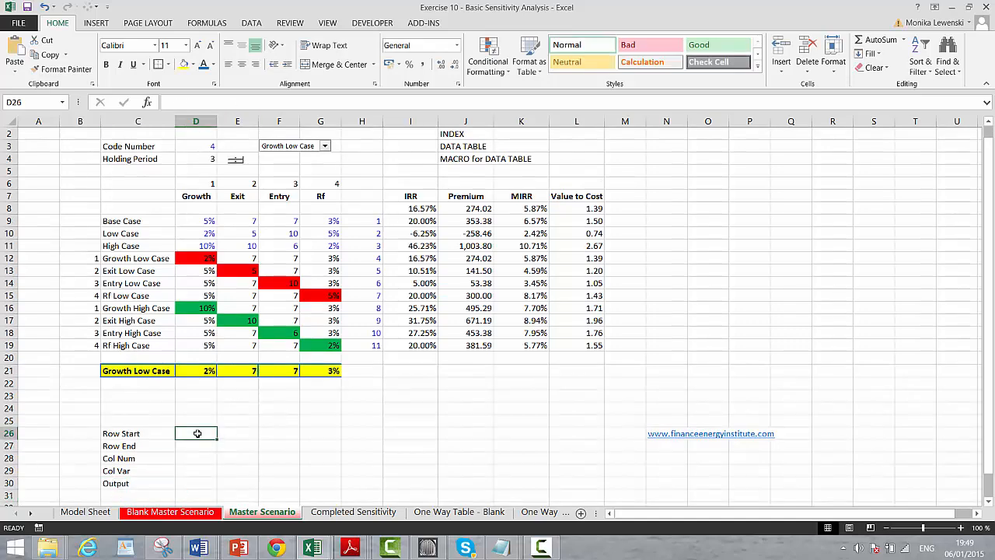
type("=rw")
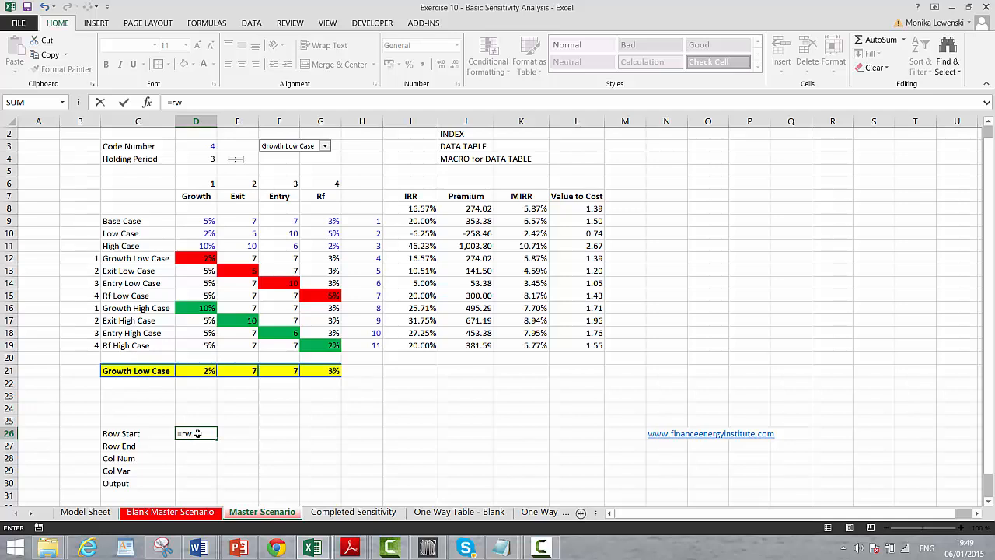
key("BackSpace")
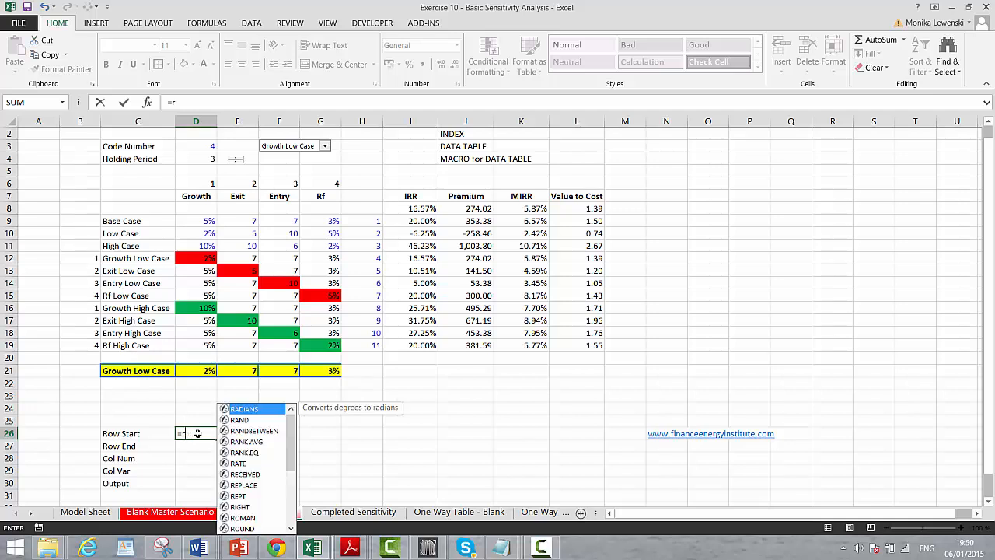
type("ow")
key("Tab")
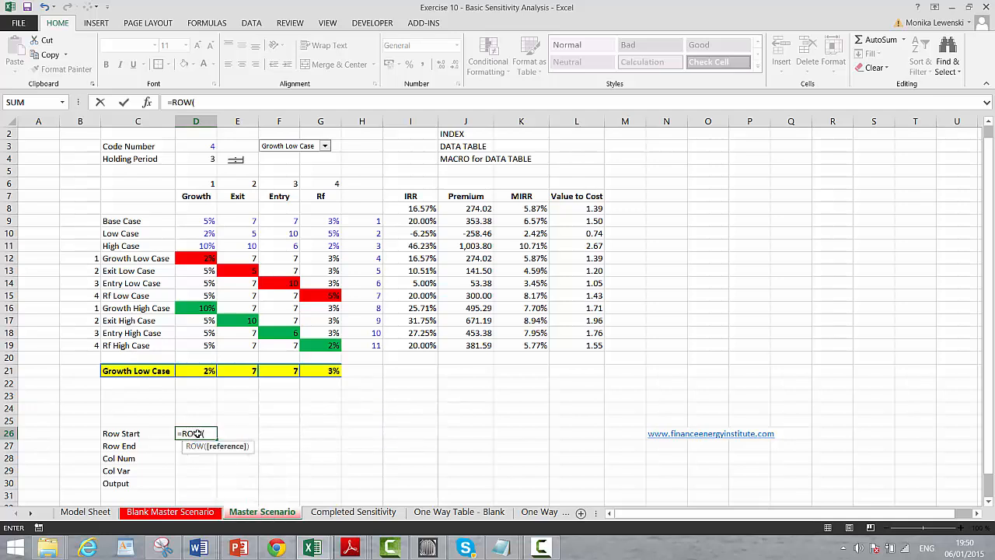
left_click(420, 208)
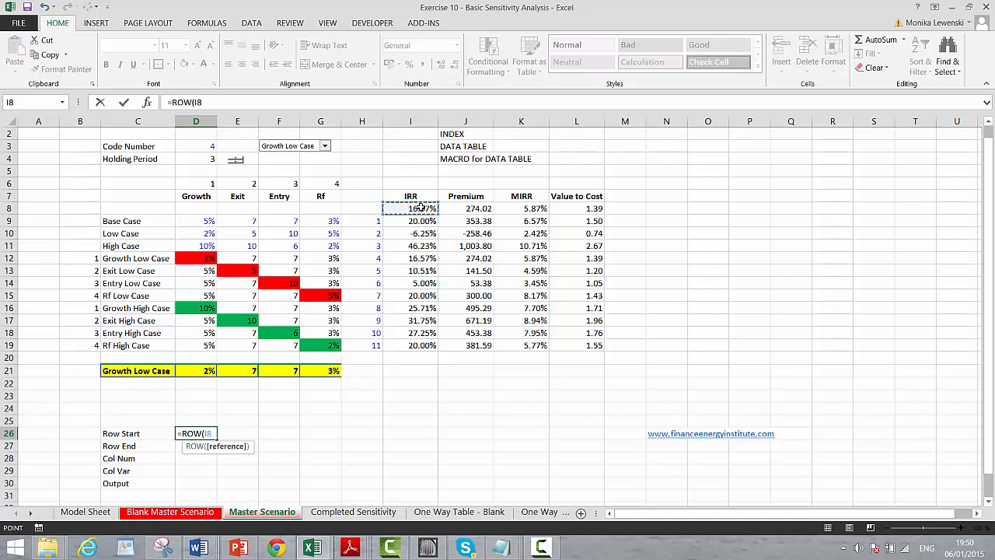
key("Down")
key("Down")
key("Up")
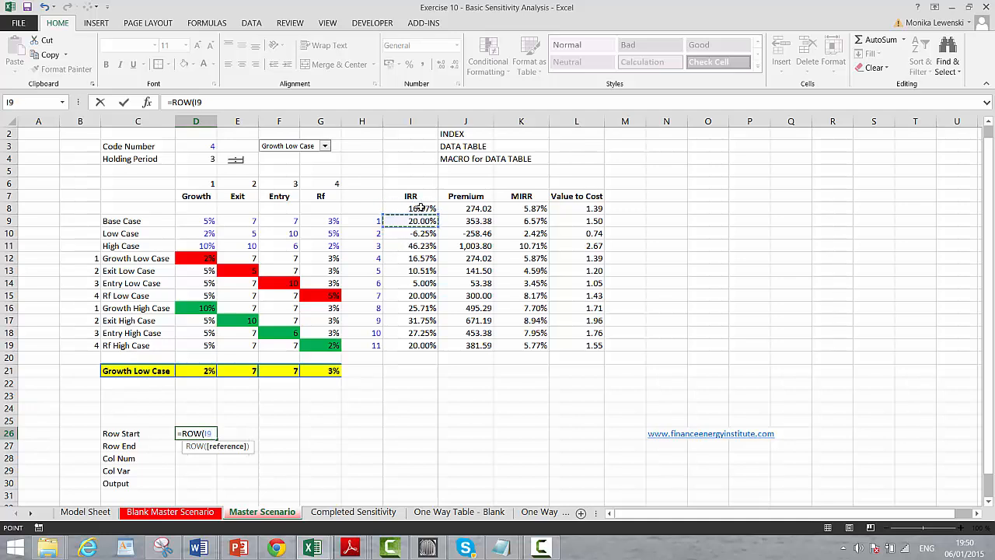
key("Return")
Calculate Row End in D27 with the ROW function referencing I19, the Rf High Case's IRR cell.
type("=")
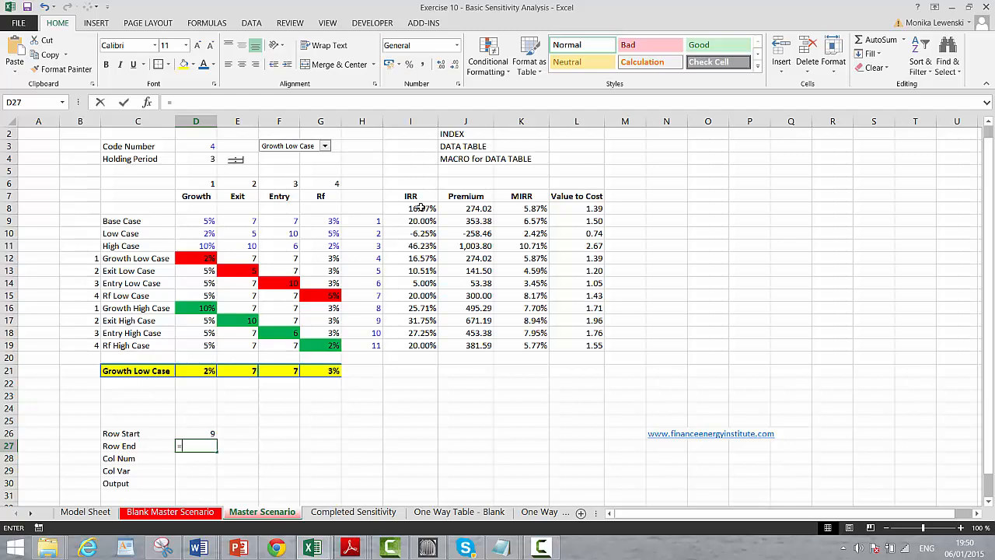
type("row")
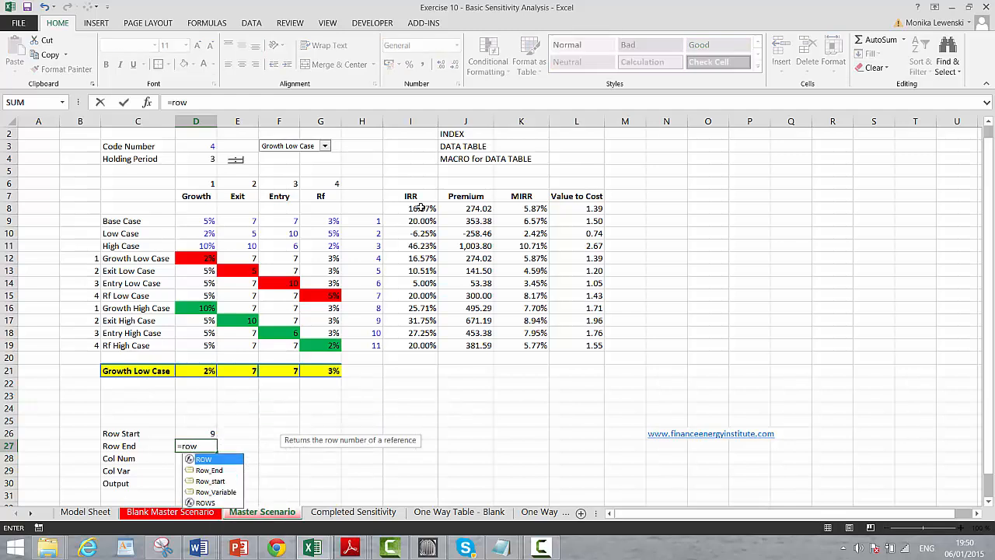
key("Tab")
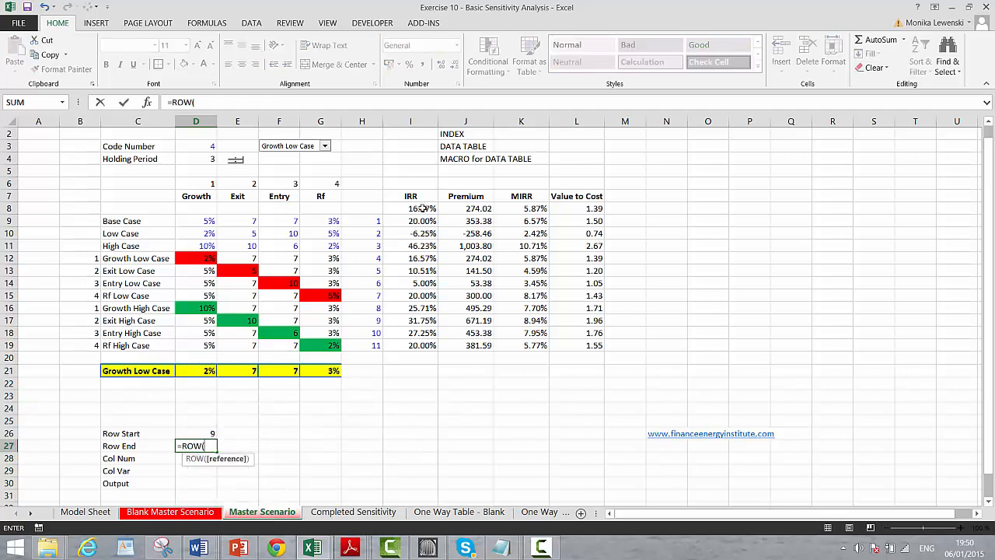
left_click(424, 348)
key("Return")
Calculate Col Num in D28 with the COLUMN function referencing H9, the first scenario number.
type("=")
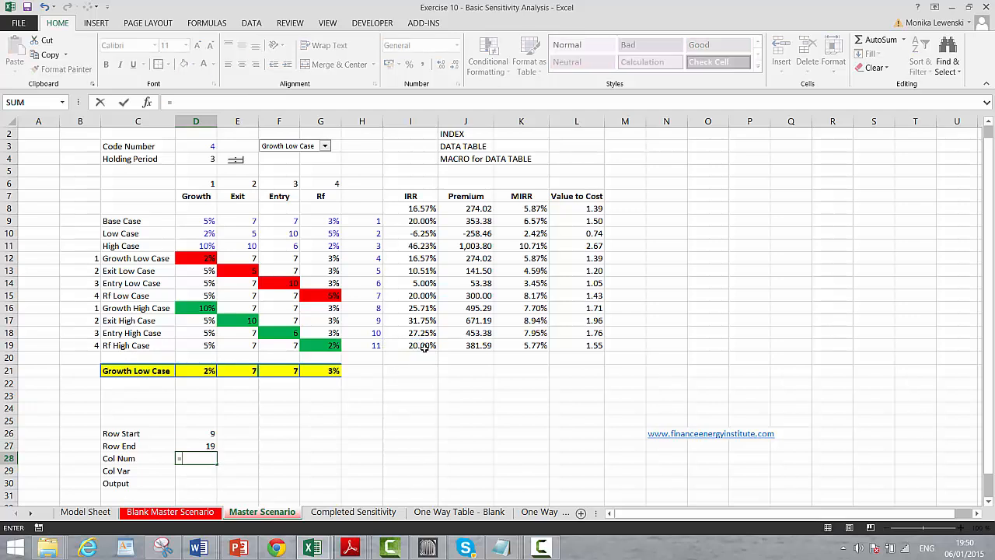
type("colu")
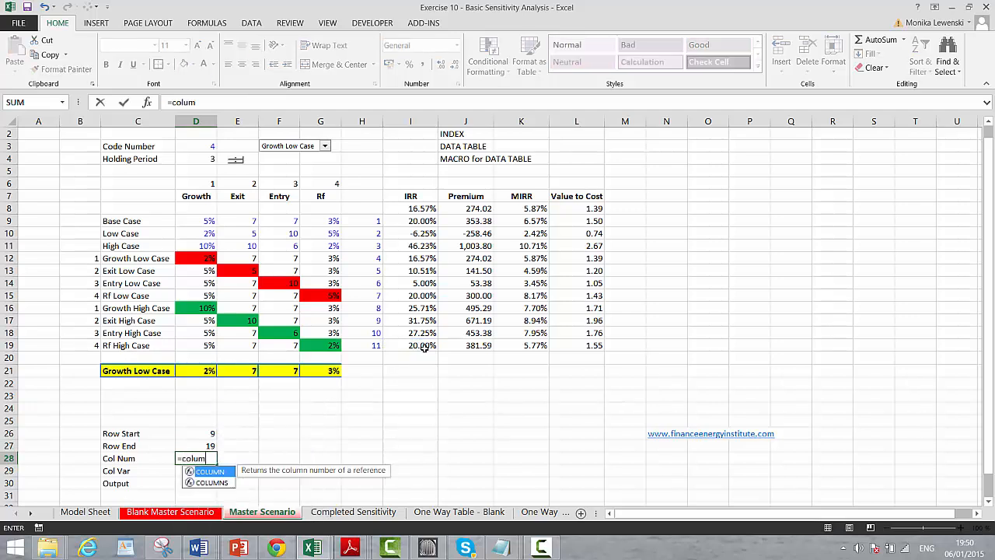
type("m")
key("Tab")
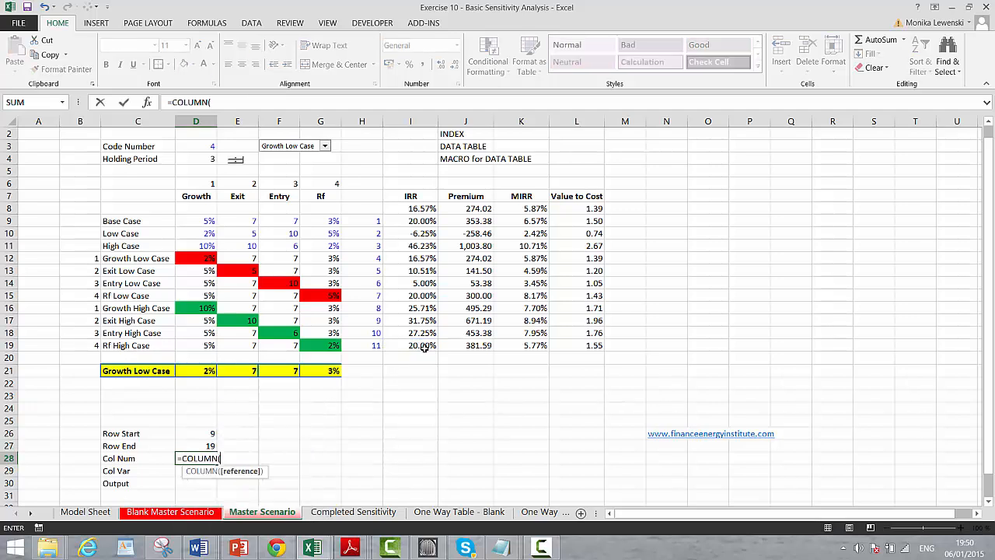
left_click(374, 220)
key("Return")
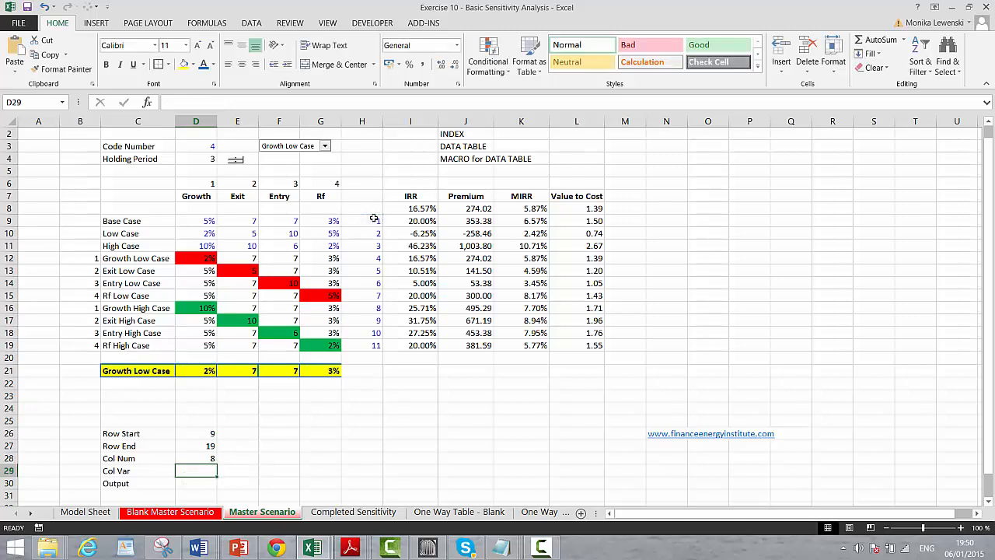
Create a range name for the Code Number value in D3 from its label in the left column.
key("Down")
key("Up")
left_click(140, 147)
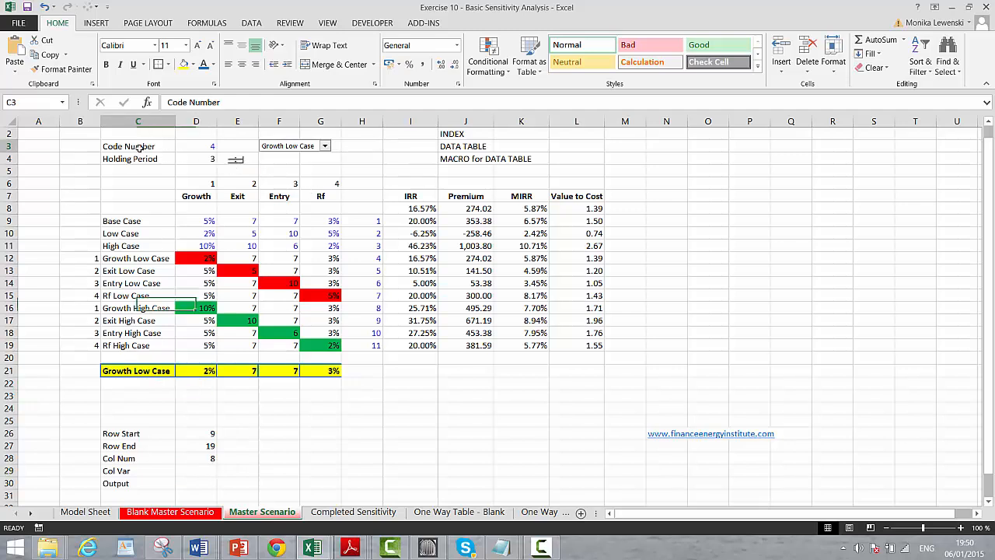
key("shift+Right")
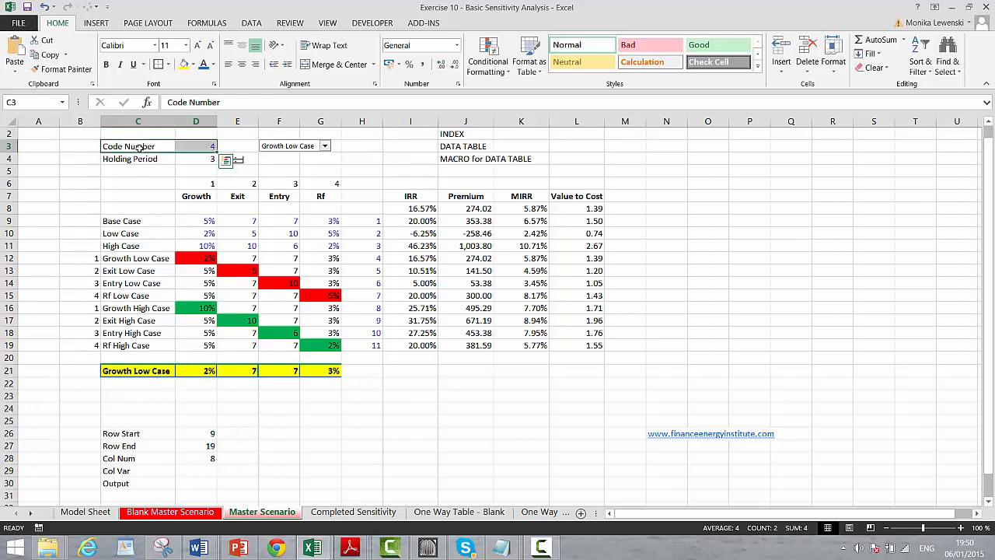
key("ctrl+shift+F3")
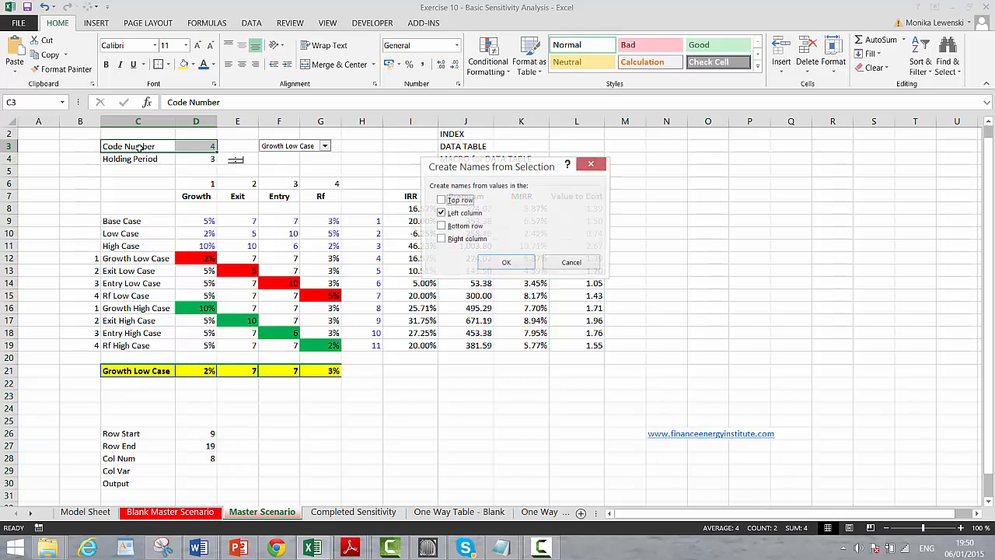
key("Return")
Enter the range name code_number as the Col Var entry in D29.
key("Down")
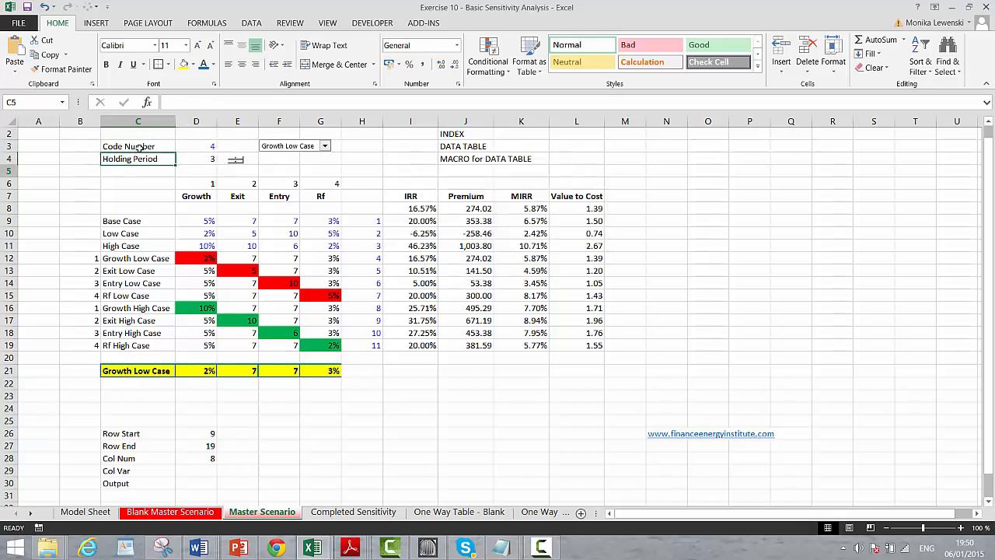
key("Down")
key("Down")
key("Down")
key("Down")
key("Down")
key("Down")
key("Down")
key("Down")
key("Down")
key("Down")
key("Down")
key("Down")
key("Down")
key("Down")
key("Down")
key("Down")
key("Down")
key("Down")
key("Down")
key("Down")
key("Down")
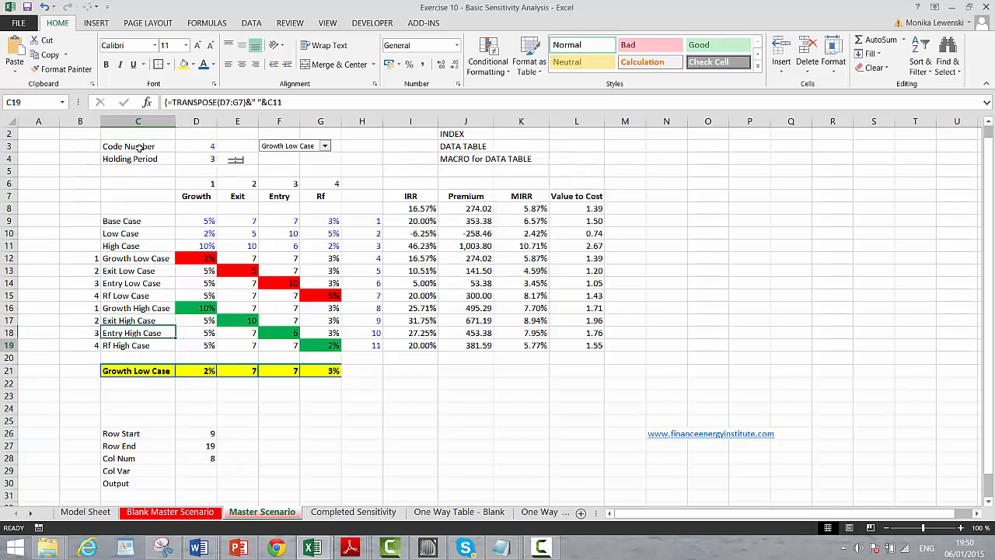
key("Right")
type("co")
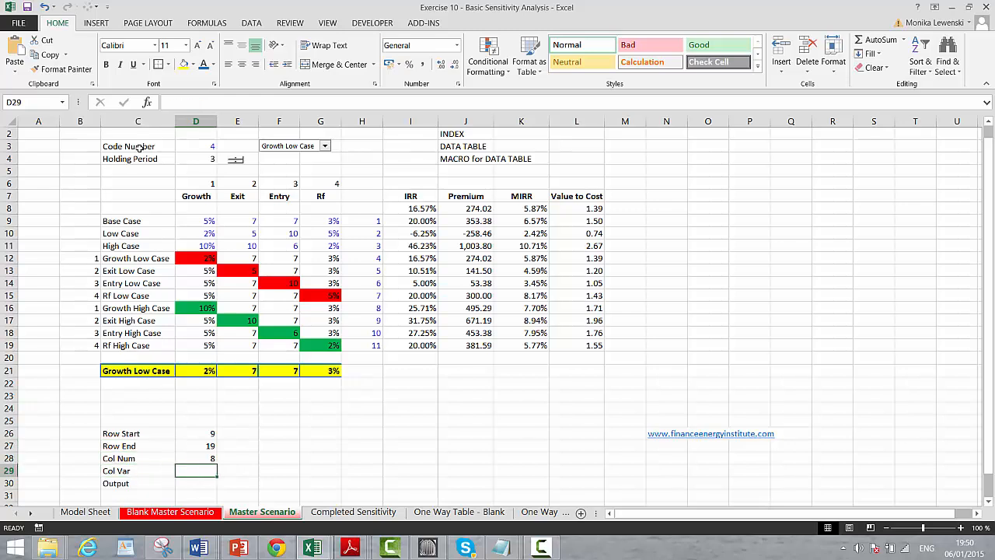
type("de")
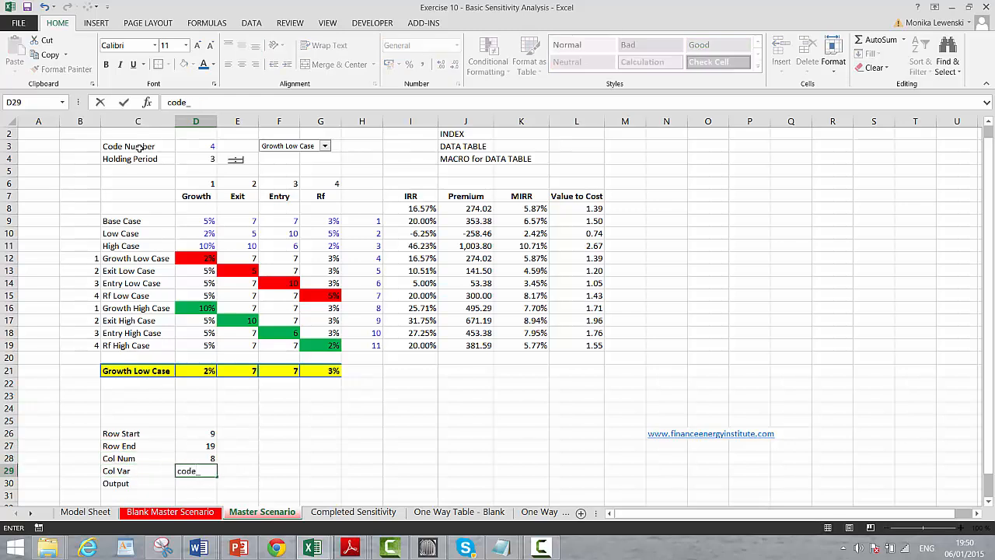
type("_number")
key("Return")
key("Up")
key("Up")
key("Up")
key("Up")
key("Up")
key("Up")
key("Up")
key("Up")
key("Up")
key("Up")
key("Up")
key("Up")
key("Up")
key("Up")
key("Up")
key("Up")
key("Up")
key("Up")
key("Up")
key("Up")
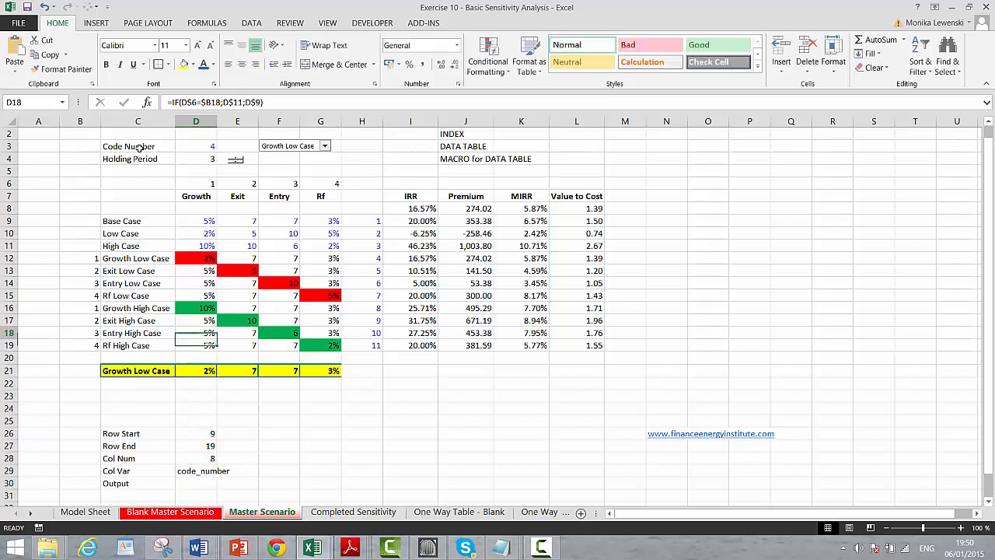
key("Up")
key("Right")
key("Right")
key("Right")
key("Right")
key("Right")
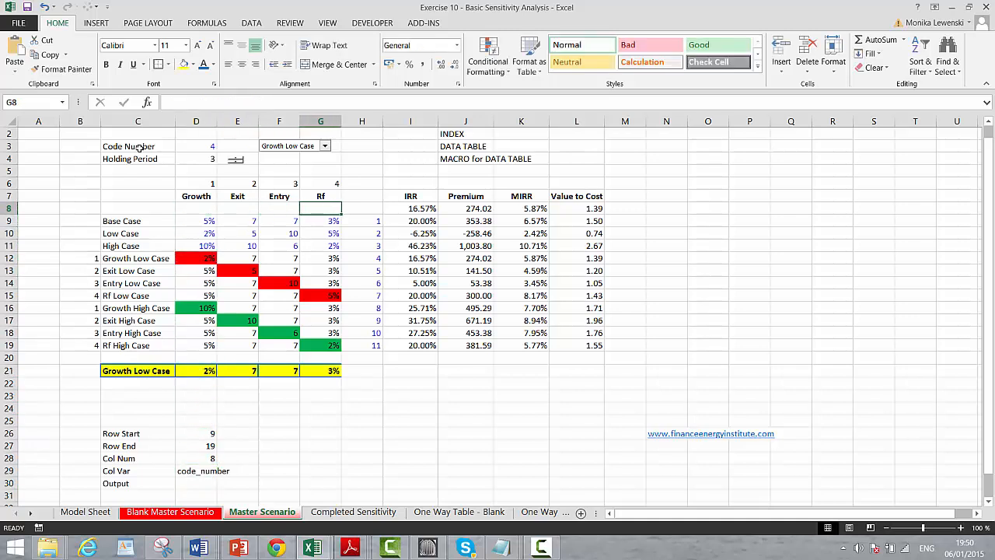
key("shift+Right")
key("shift+Right")
key("shift+Right")
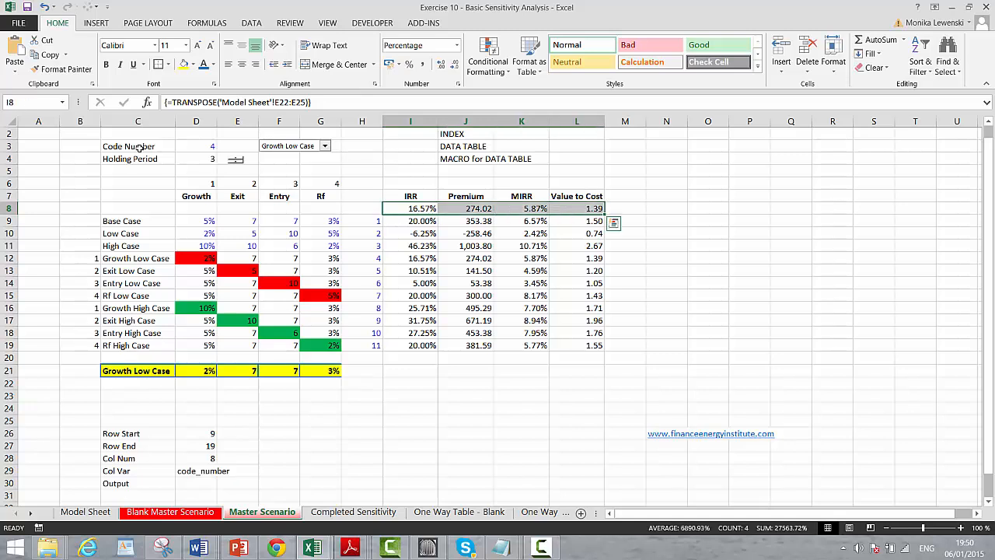
key("ctrl+c")
key("Down")
key("Down")
key("Down")
key("Down")
key("Down")
key("Down")
key("Down")
key("Down")
key("Down")
key("Down")
key("Down")
key("Down")
key("Down")
key("Down")
key("Down")
key("Down")
key("Down")
key("Down")
key("Down")
key("Down")
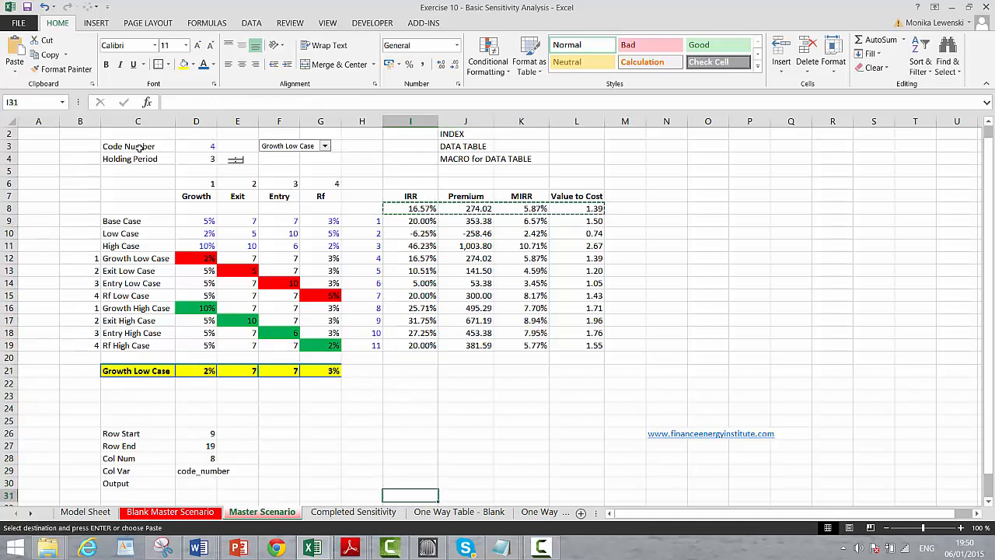
key("Escape")
key("Down")
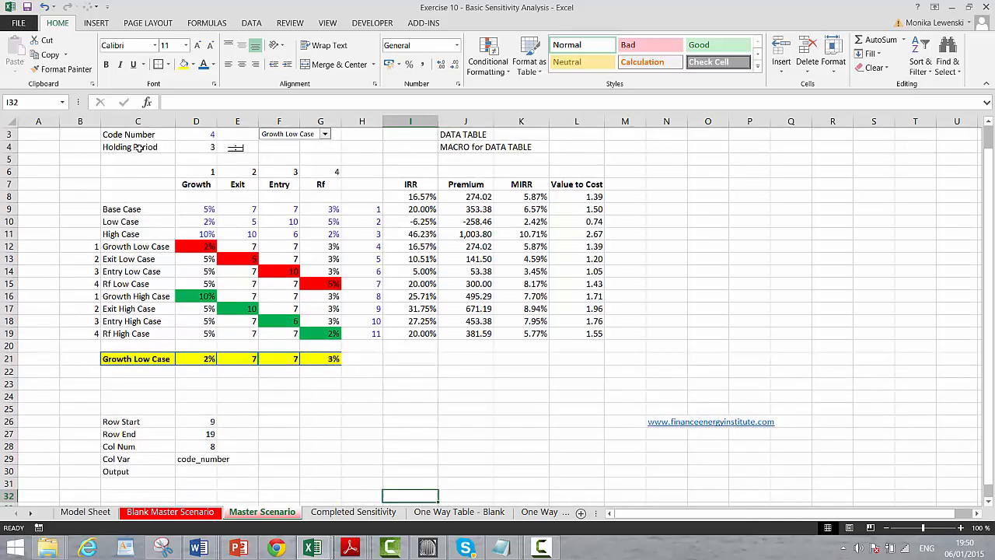
Try to copy the IRR, Premium, MIRR and Value to Cost output formulas from I8:L8 to I33:L33.
key("Up")
key("Up")
key("Up")
key("Up")
key("Up")
key("Up")
key("Up")
key("Up")
key("Up")
key("Up")
key("Up")
key("Up")
key("Up")
key("Up")
key("Up")
key("Up")
key("Up")
key("Up")
key("Up")
key("Up")
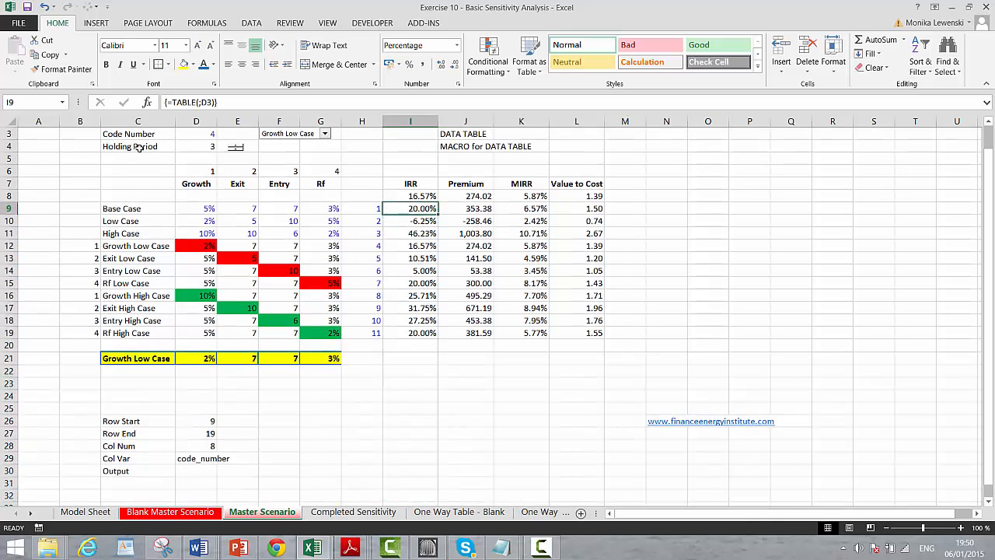
key("Up")
key("shift+Right")
key("shift+Right")
key("shift+Right")
key("ctrl+c")
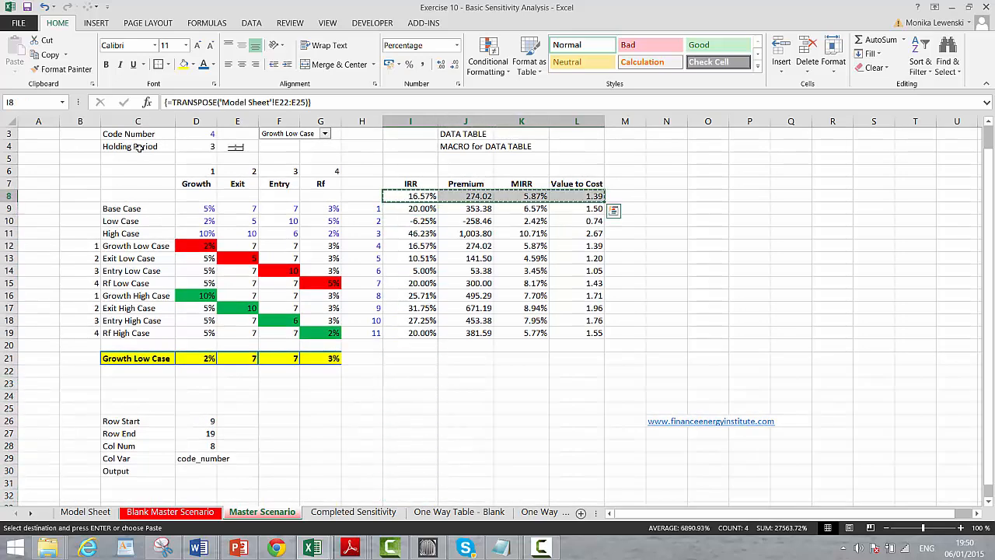
key("Down")
key("Down")
key("Down")
key("Down")
key("Down")
key("Down")
key("Down")
key("Down")
key("Down")
key("Down")
key("Down")
key("Down")
key("Down")
key("Down")
key("Down")
key("Down")
key("Down")
key("Down")
key("Down")
key("Down")
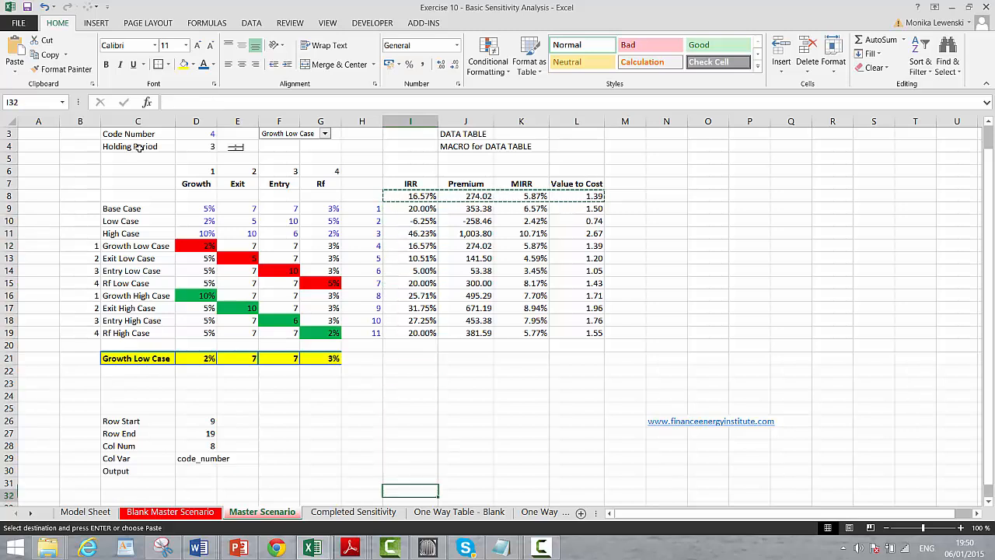
key("Down")
key("Return")
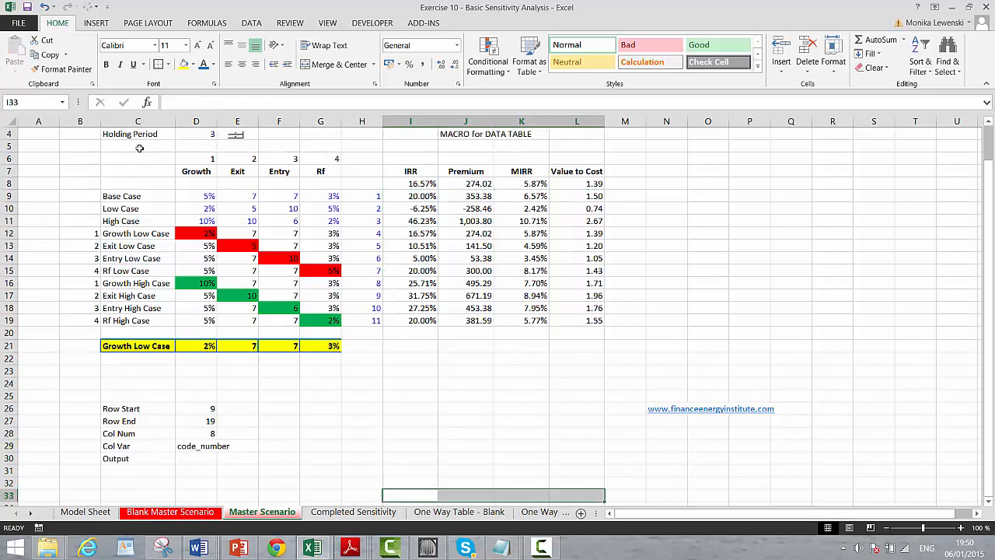
Try to copy the output formulas in I8:L8 again, selecting I32:L32 as the destination range.
key("Up")
key("Up")
key("Up")
key("Up")
key("Up")
key("Up")
key("Up")
key("Up")
key("Up")
key("Up")
key("Up")
key("Up")
key("Up")
key("Up")
key("Up")
key("Up")
key("Up")
key("Up")
key("Up")
key("Up")
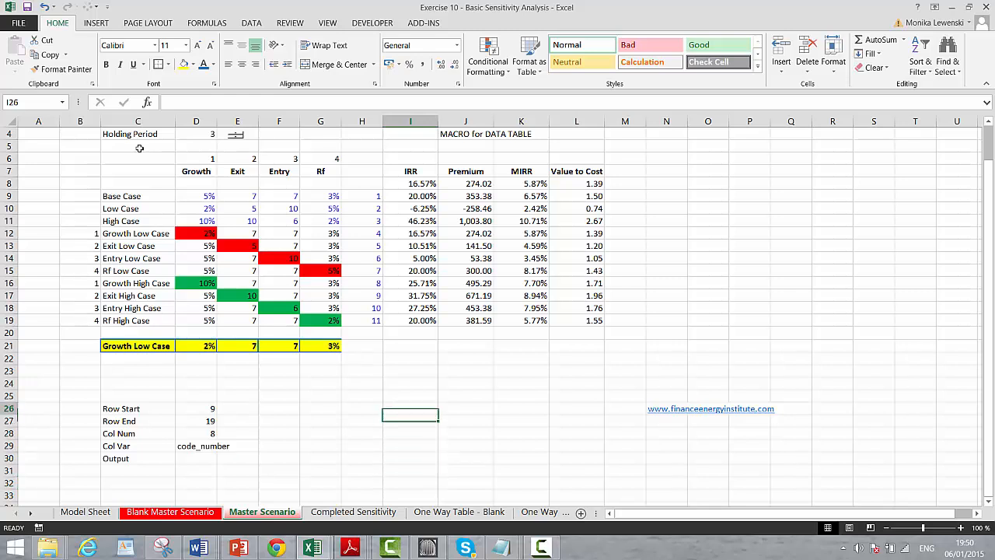
key("shift+Right")
key("shift+Right")
key("shift+Right")
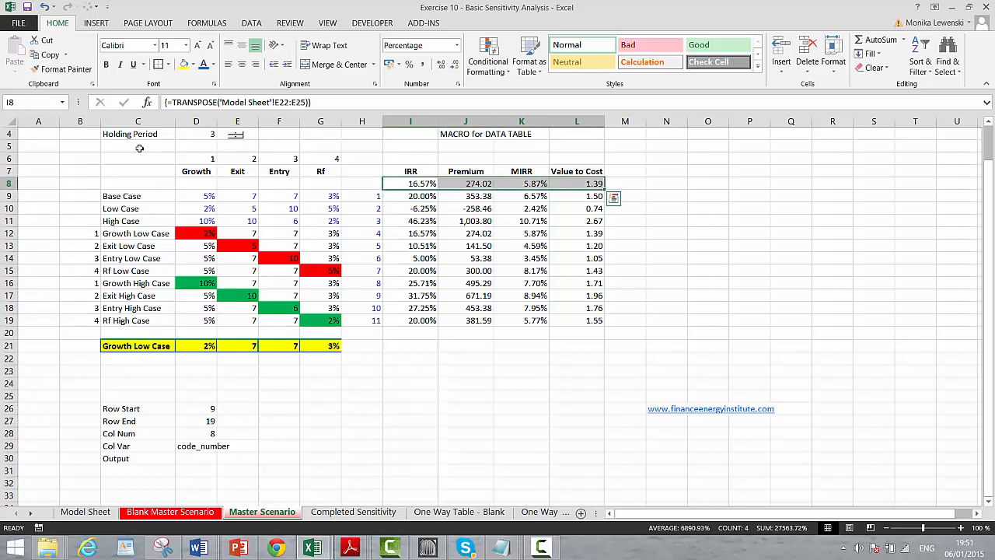
key("ctrl+c")
key("Down")
key("Down")
key("Down")
key("Down")
key("Down")
key("Down")
key("Down")
key("Down")
key("Down")
key("Down")
key("Down")
key("Down")
key("Down")
key("Down")
key("Down")
key("Down")
key("Down")
key("Down")
key("Down")
key("Down")
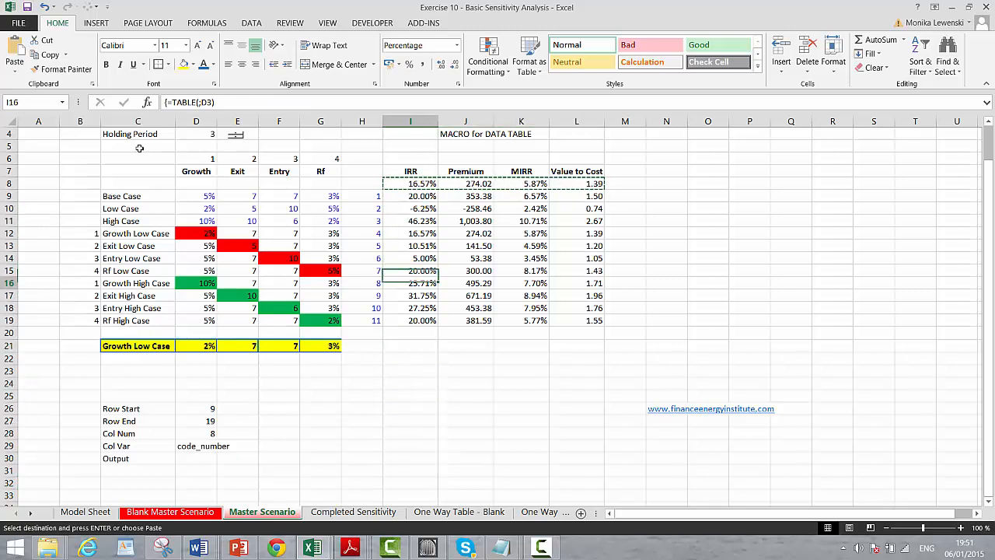
key("Up")
key("Escape")
key("shift+Right")
key("shift+Right")
key("shift+Right")
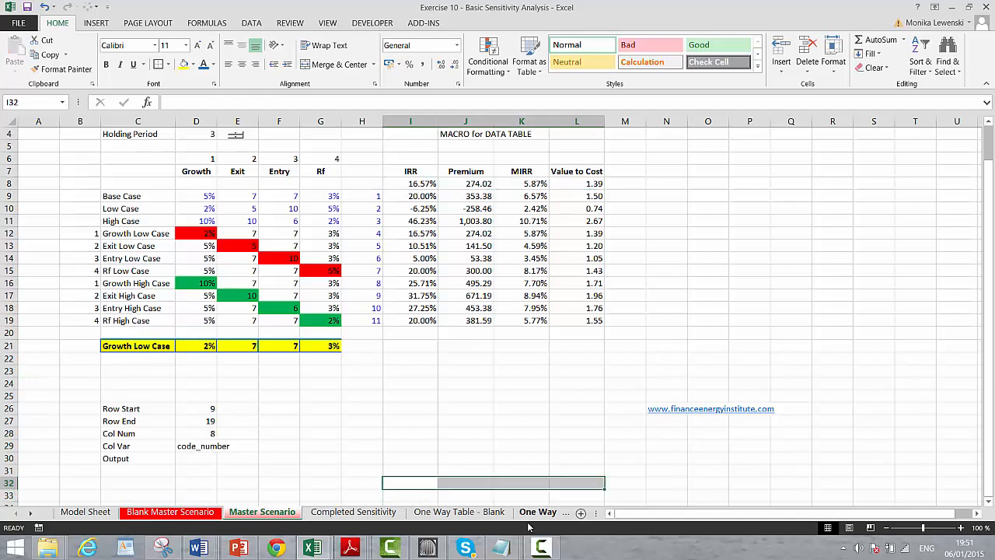
mouse_move(539, 546)
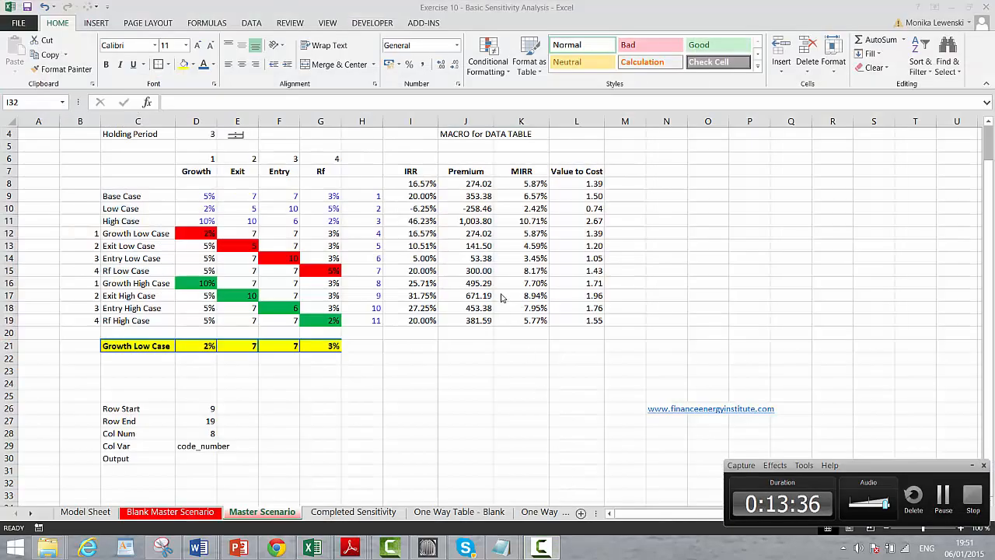
left_click(498, 288)
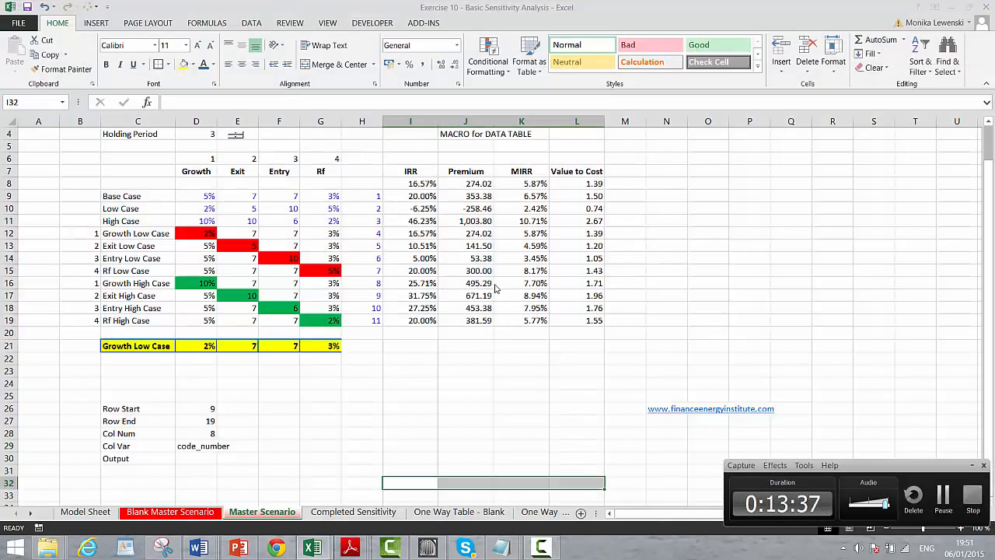
left_click(462, 339)
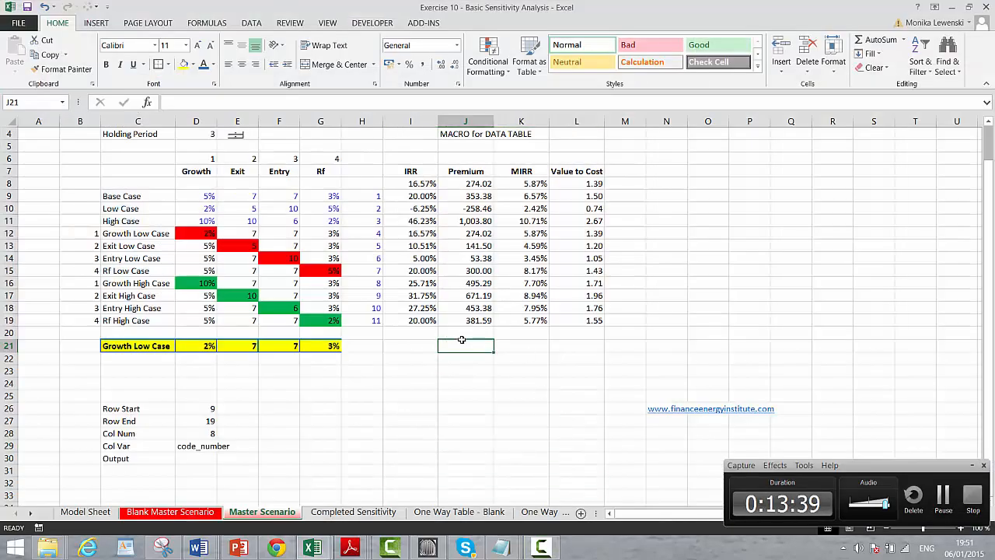
Clear the existing data table results in I9:L19.
key("Up")
key("Up")
key("Up")
key("Up")
key("Up")
key("Up")
key("Up")
key("Up")
key("Up")
key("Up")
key("Up")
key("Up")
key("Left")
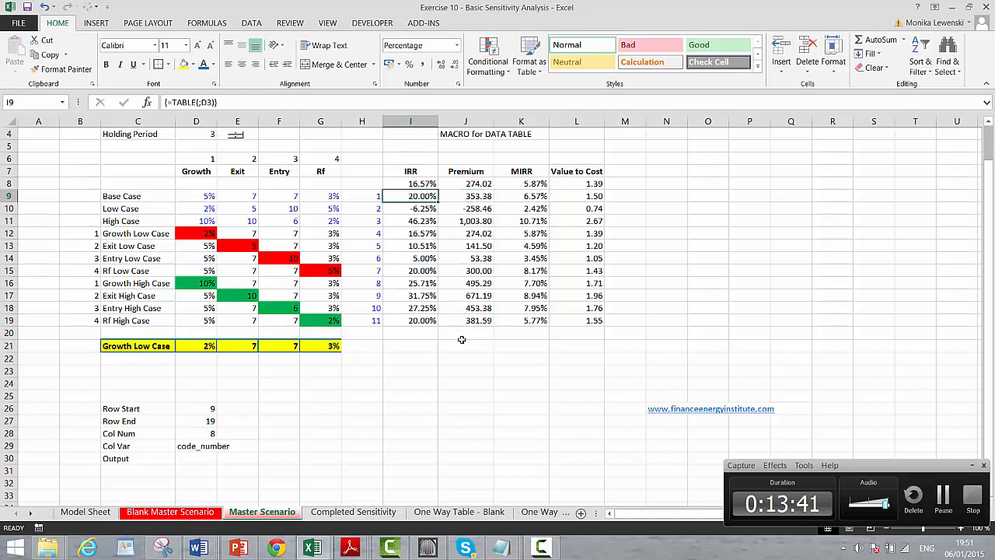
key("ctrl+shift+Right")
key("ctrl+shift+Down")
key("Delete")
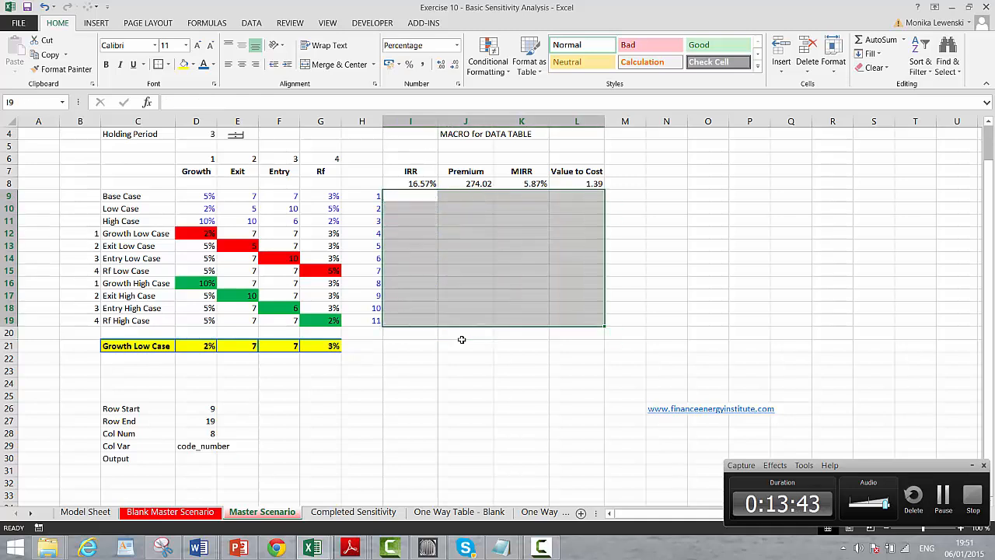
Move the IRR, Premium, MIRR and Value to Cost output formulas from I8:L8 to I31:L31.
key("Up")
key("ctrl+shift+Right")
key("ctrl+c")
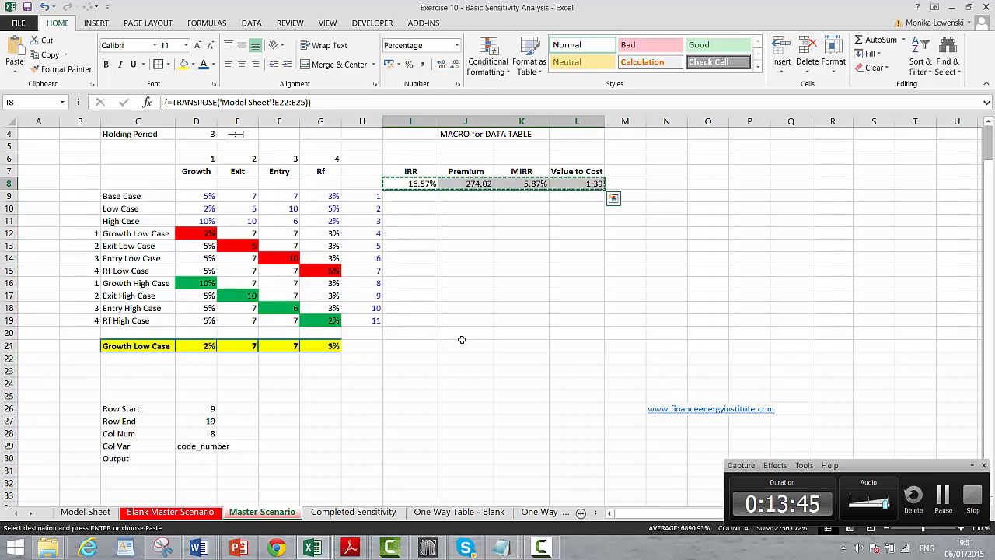
key("Down")
key("Down")
key("Down")
key("Down")
key("Down")
key("Down")
key("Down")
key("Down")
key("Down")
key("Down")
key("Down")
key("Down")
key("Down")
key("Down")
key("Down")
key("Down")
key("Down")
key("Down")
key("Down")
key("Down")
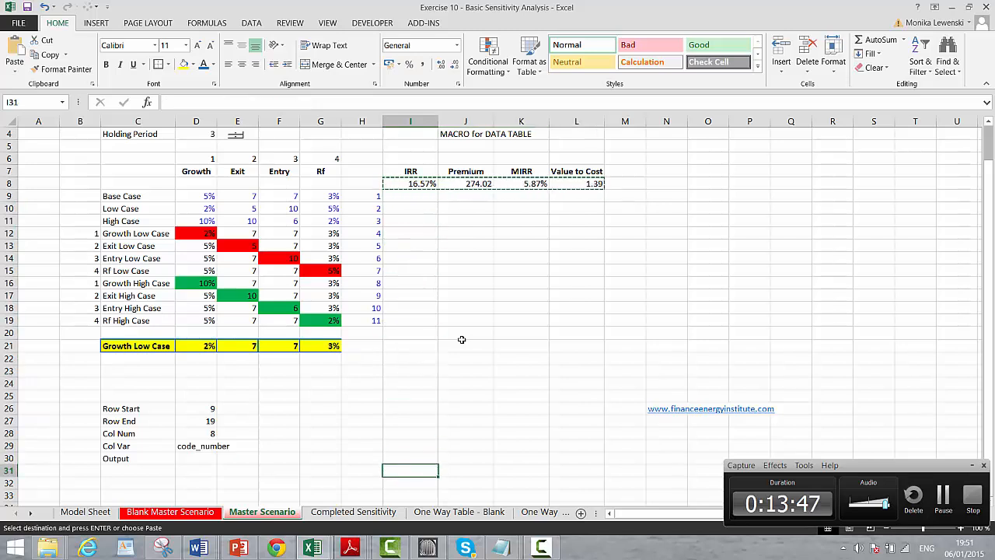
key("ctrl+v")
key("Left")
key("Left")
key("Left")
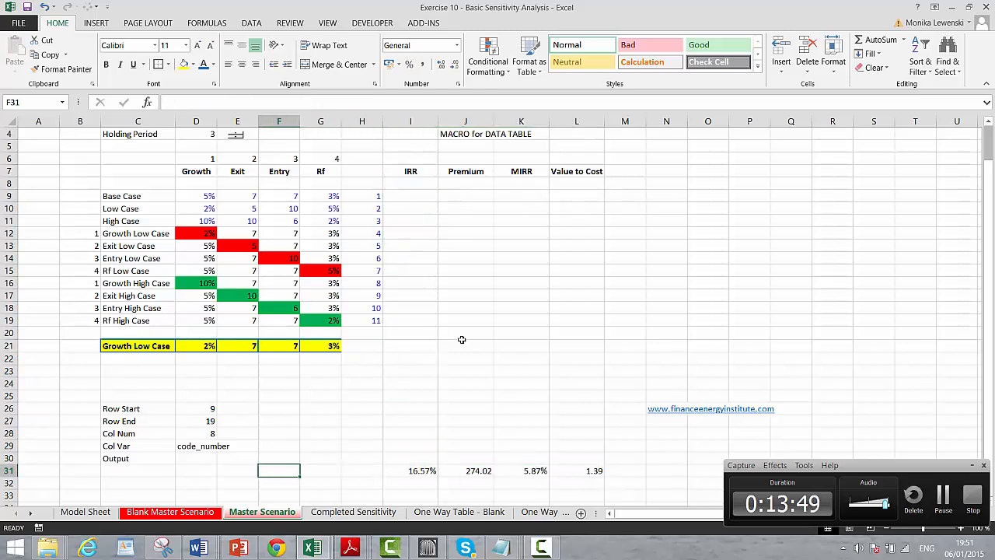
key("Left")
key("Left")
key("Up")
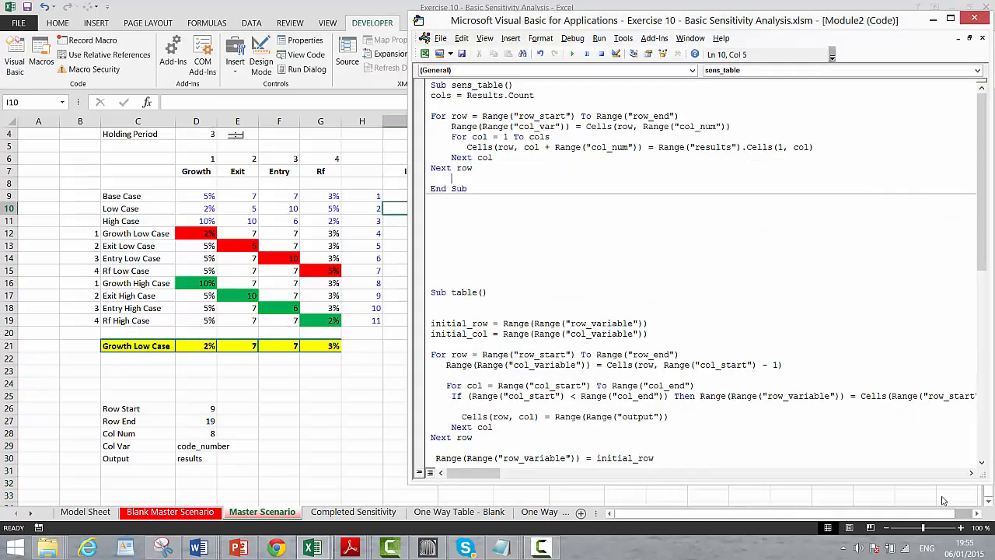
Insert a form control button over M2:M3 on the Master Scenario sheet and assign the sens_table macro to it.
left_click(383, 346)
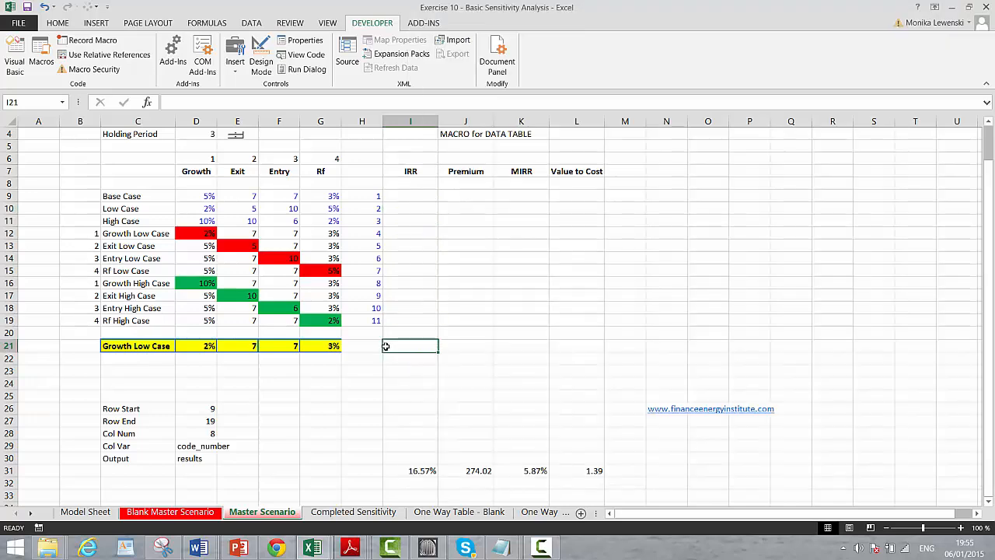
left_click(625, 136)
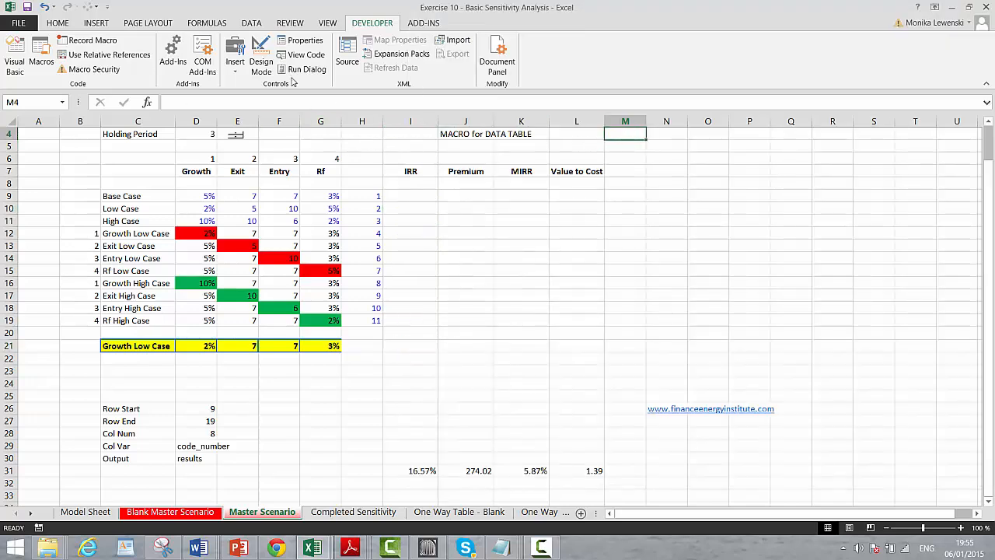
key("Up")
key("Up")
key("Up")
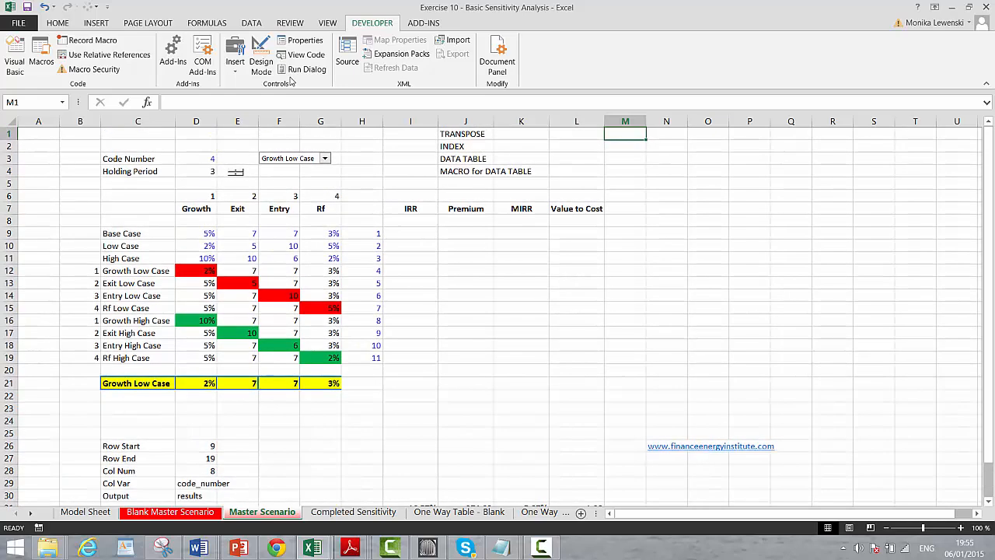
left_click(57, 24)
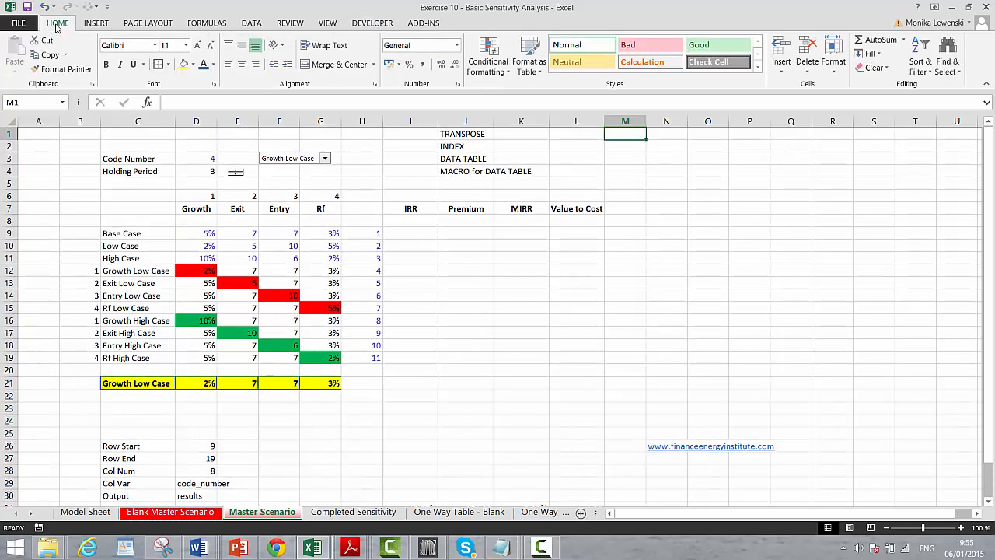
left_click(366, 24)
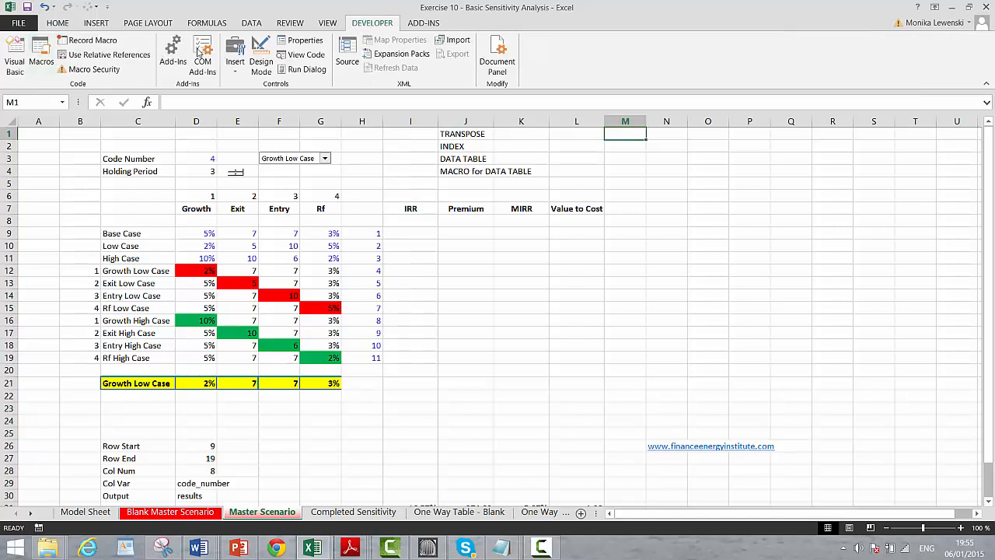
left_click(235, 56)
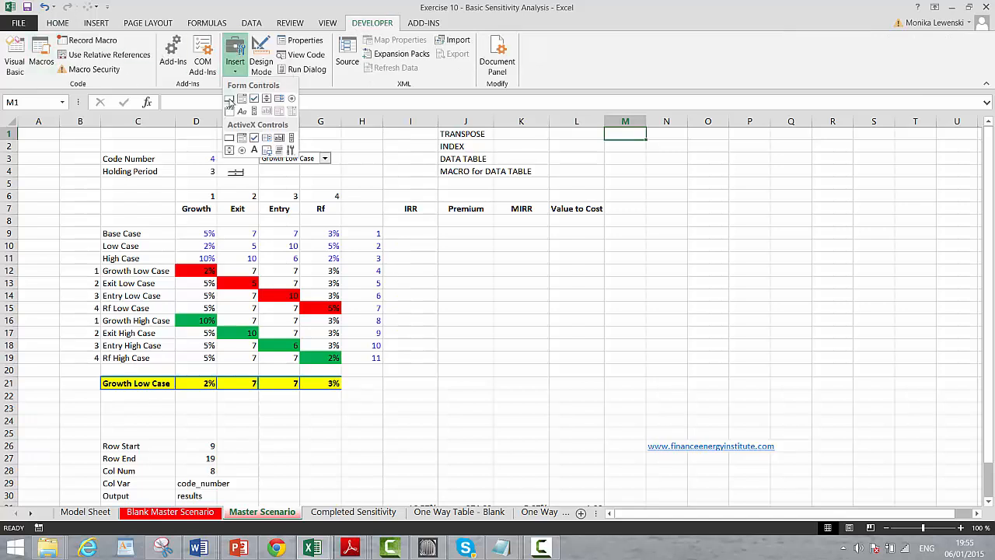
left_click(230, 101)
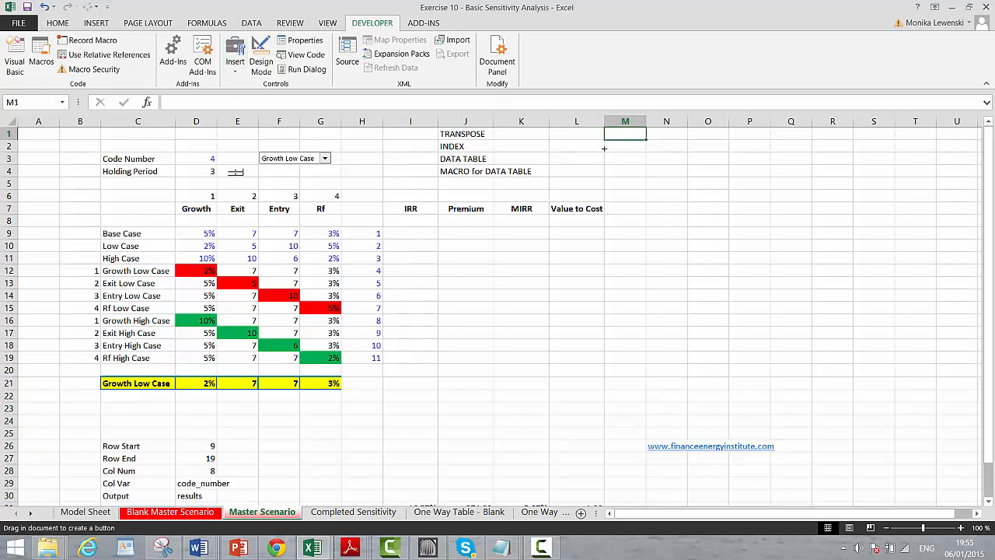
left_click_drag(604, 149, 646, 165)
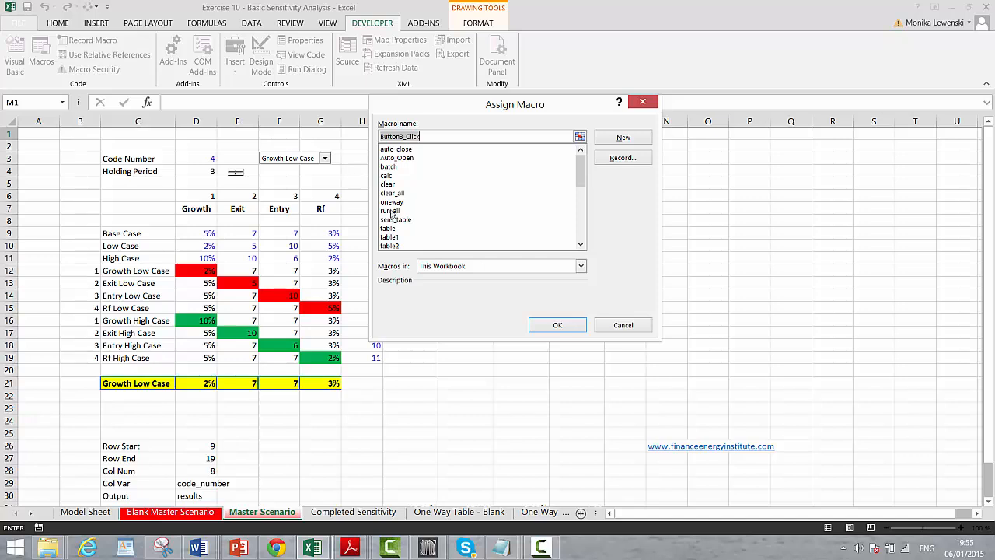
left_click(389, 219)
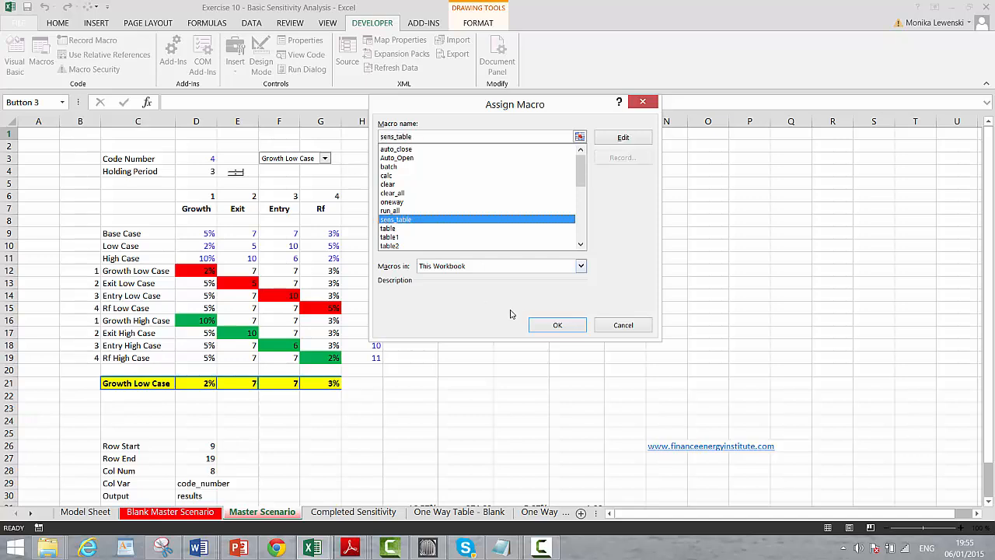
left_click(557, 325)
left_click(570, 289)
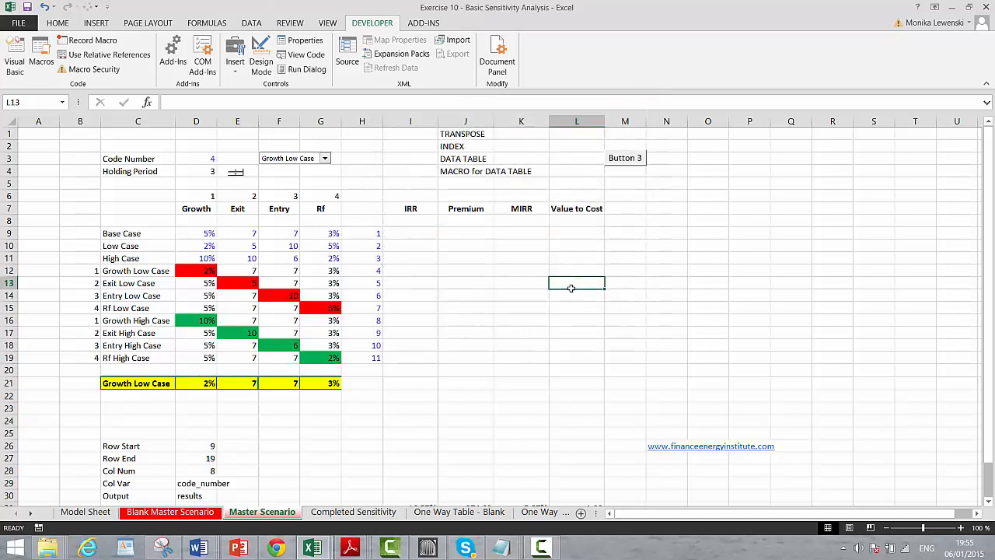
Run the new button's macro, enter debugging and correct the cols line in sens_table to Range("Results").Count.
left_click(622, 160)
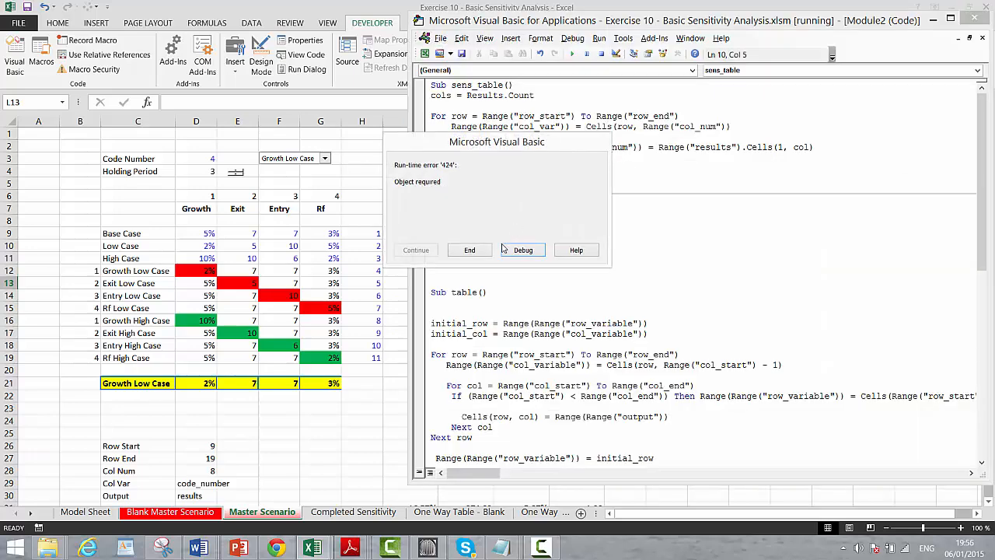
left_click(524, 251)
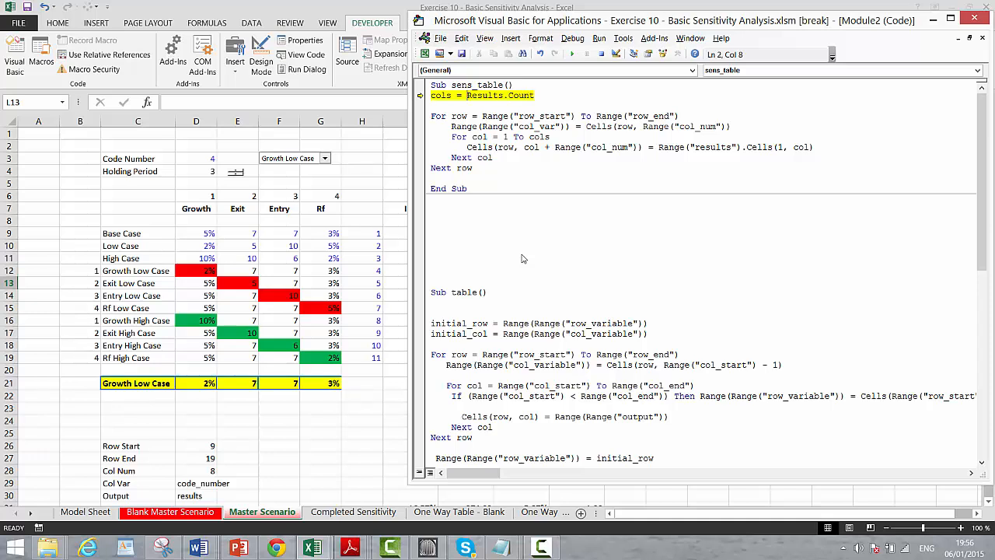
type("range(")
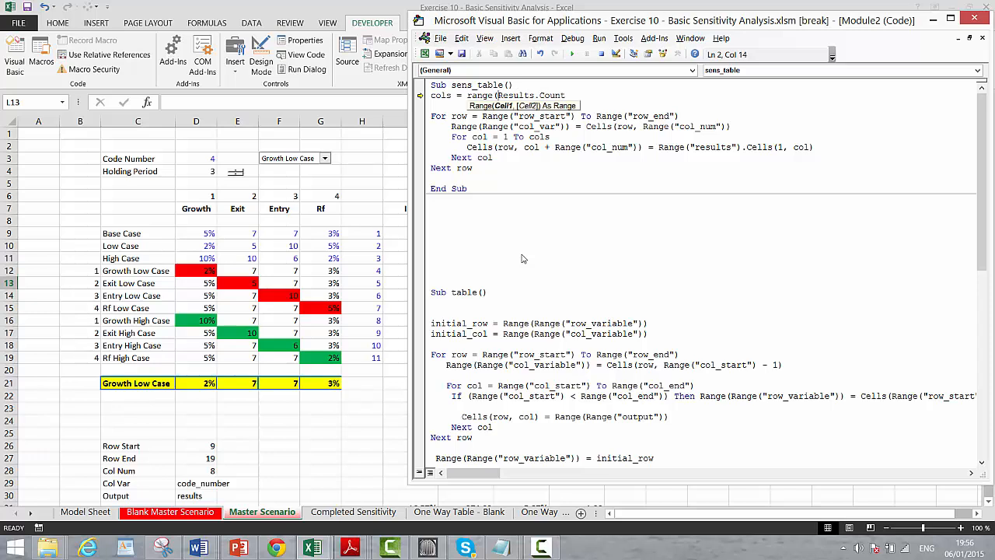
type("\"")
type("\")")
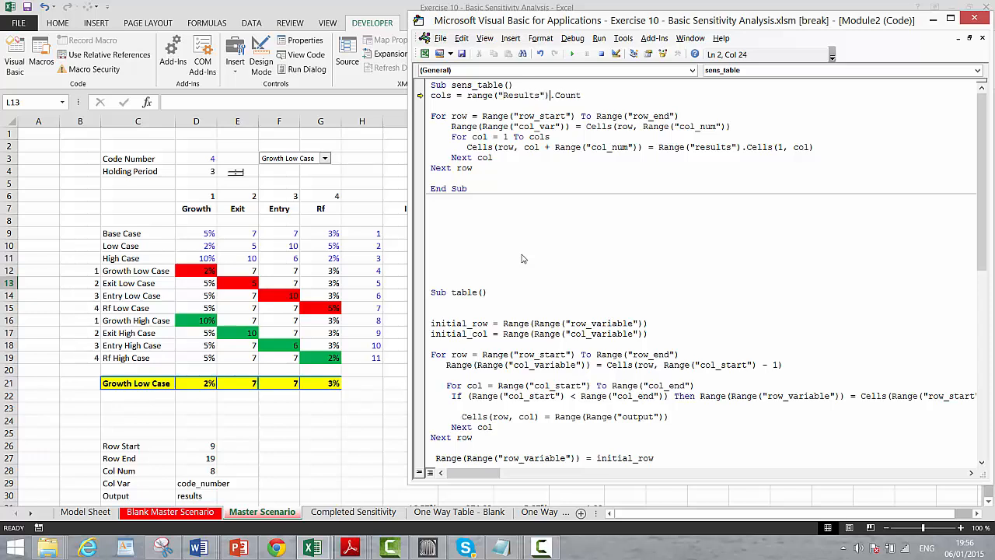
key("Up")
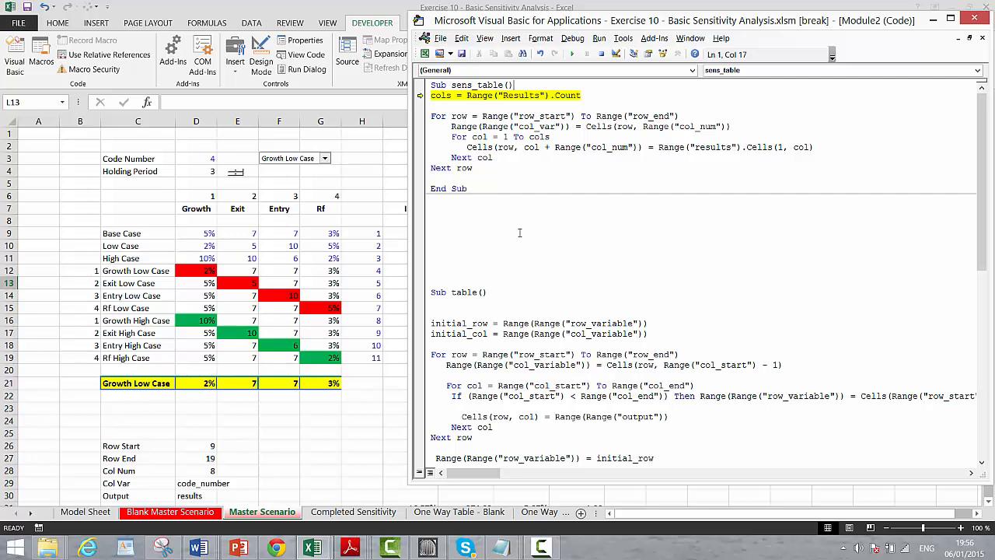
Resume the sens_table macro and check the scenario results in I9:L19 on the worksheet.
left_click(571, 54)
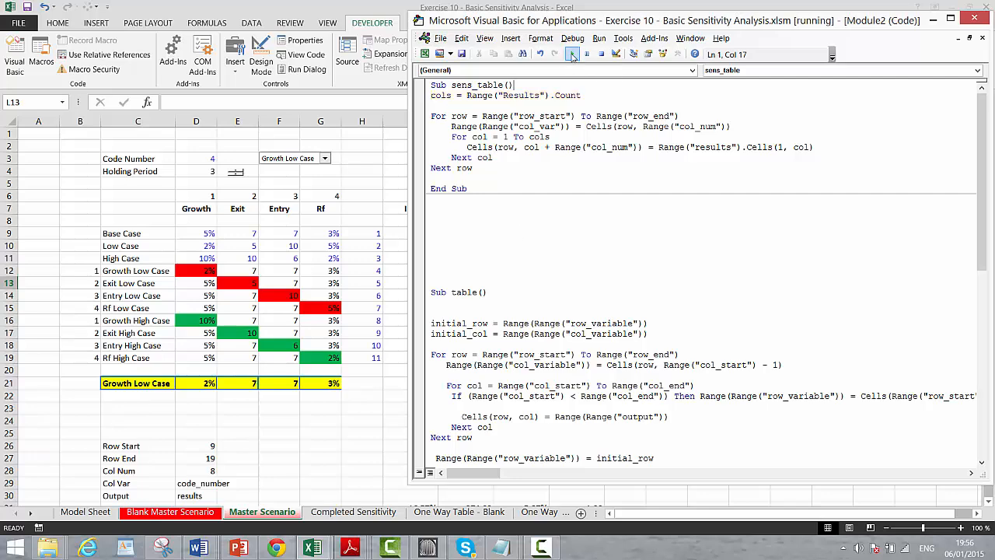
left_click(378, 163)
key("Down")
key("Down")
key("Down")
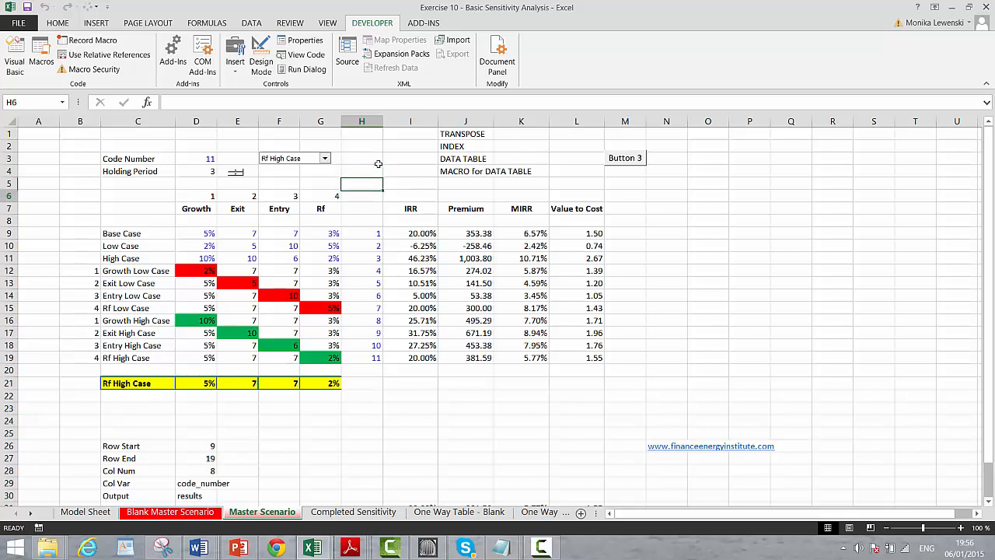
key("Down")
key("Down")
key("Down")
key("Down")
key("Right")
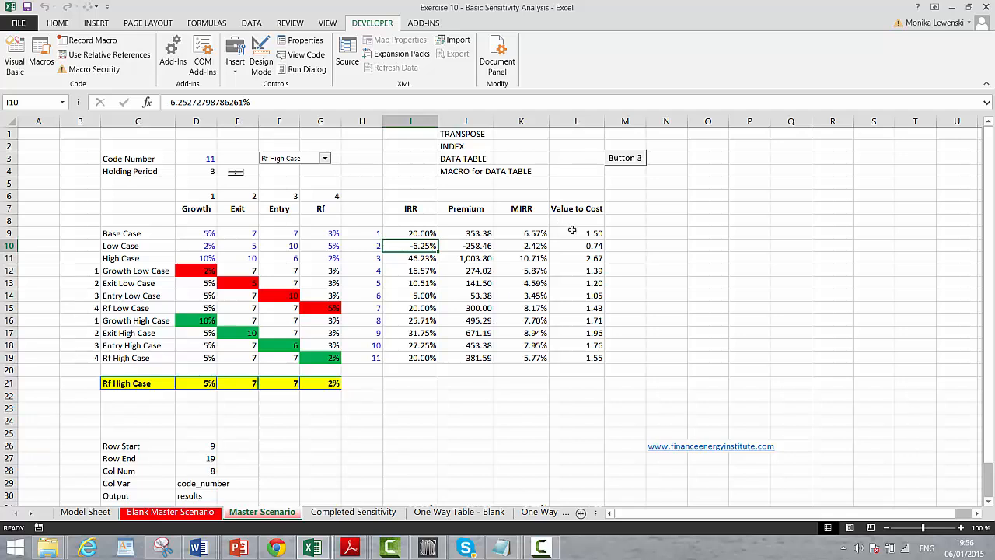
left_click(541, 549)
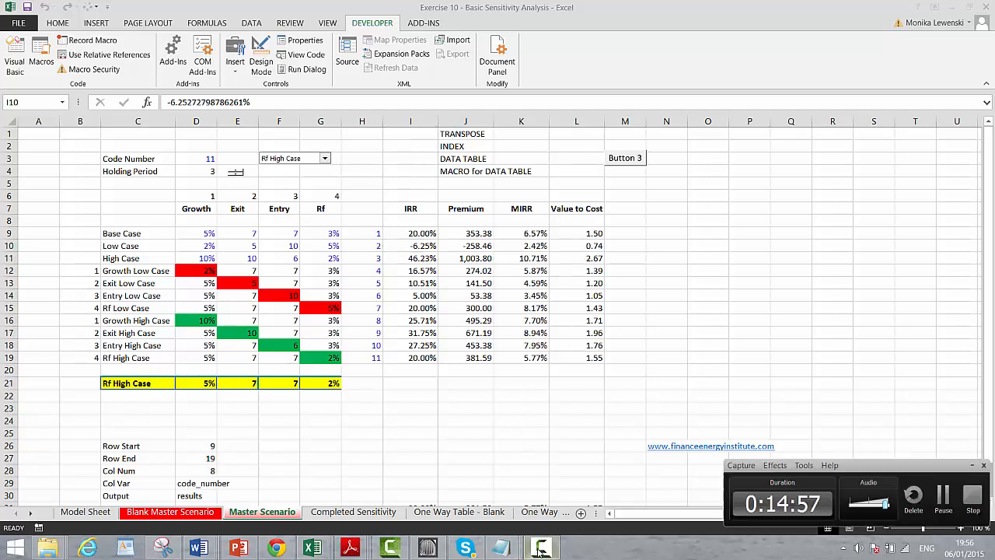
left_click(942, 498)
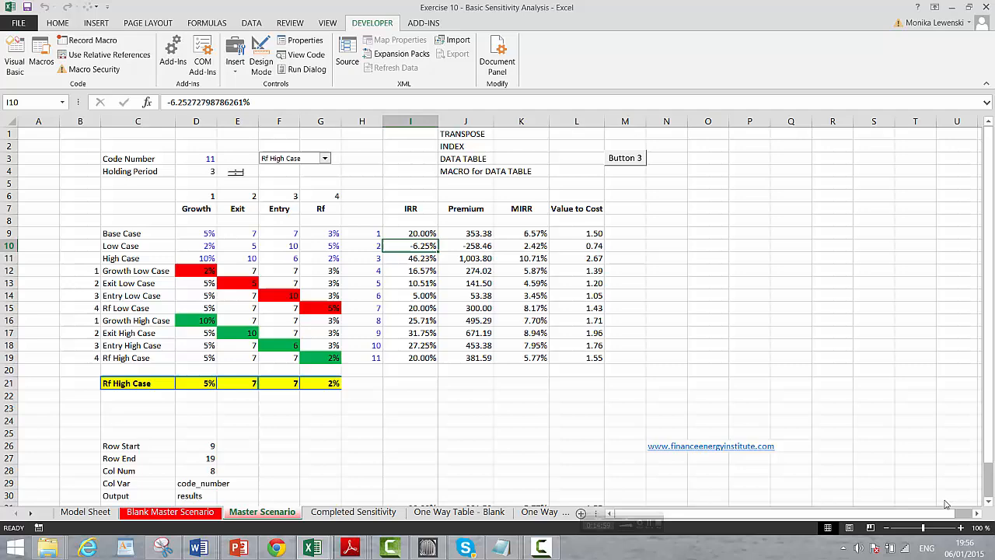
left_click(319, 548)
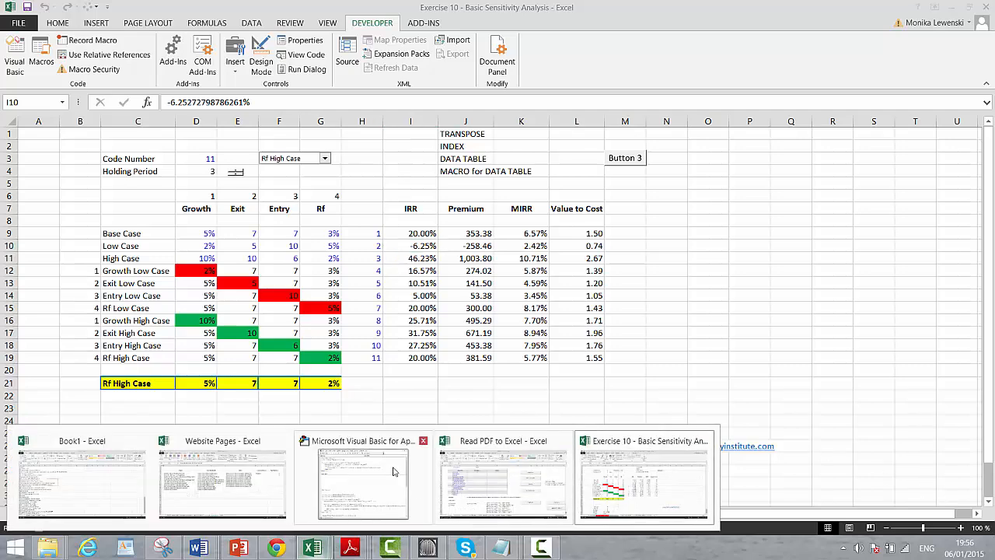
left_click(373, 474)
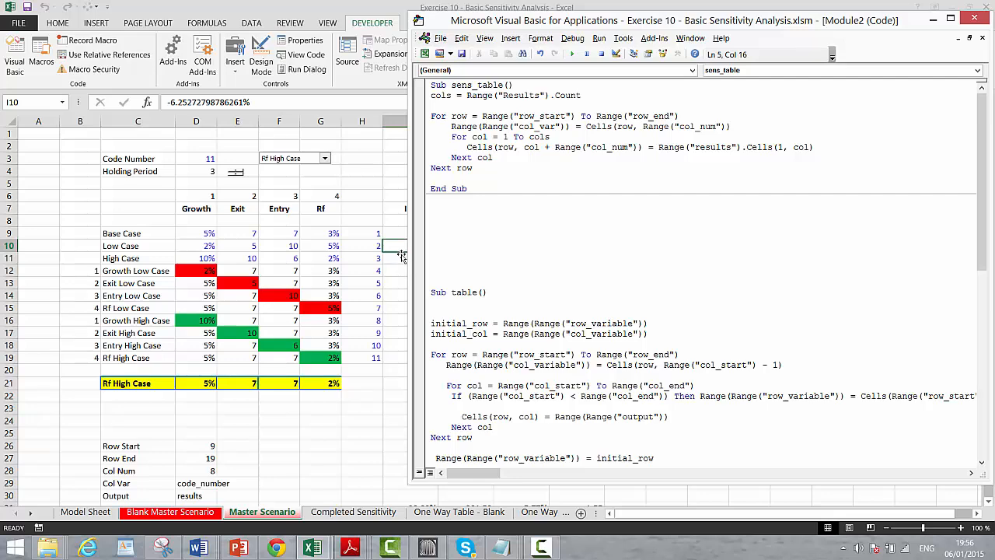
Clear the macro-generated results in I9:L19 from the Master Scenario sheet.
left_click(401, 255)
key("Up")
key("Up")
key("ctrl+shift+Right")
key("ctrl+shift+Down")
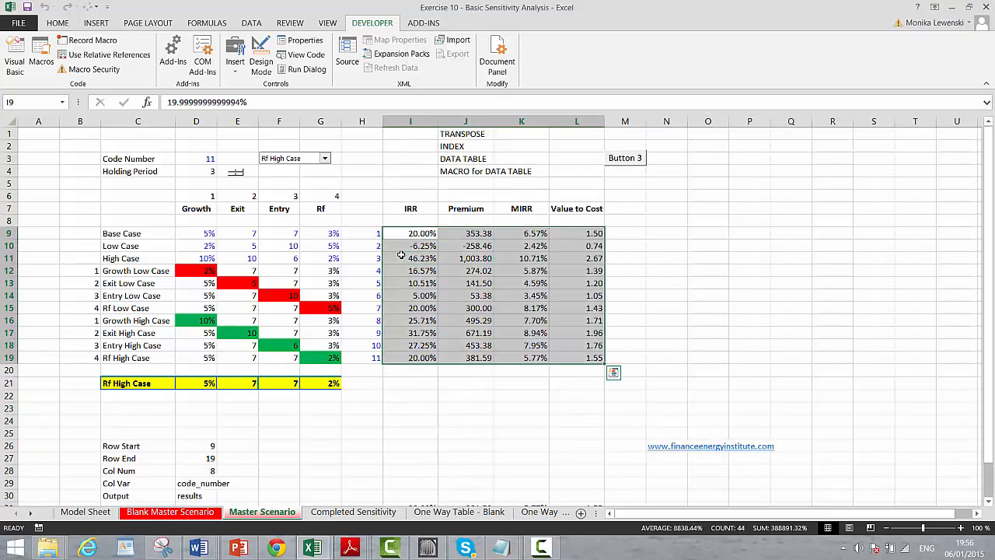
key("Delete")
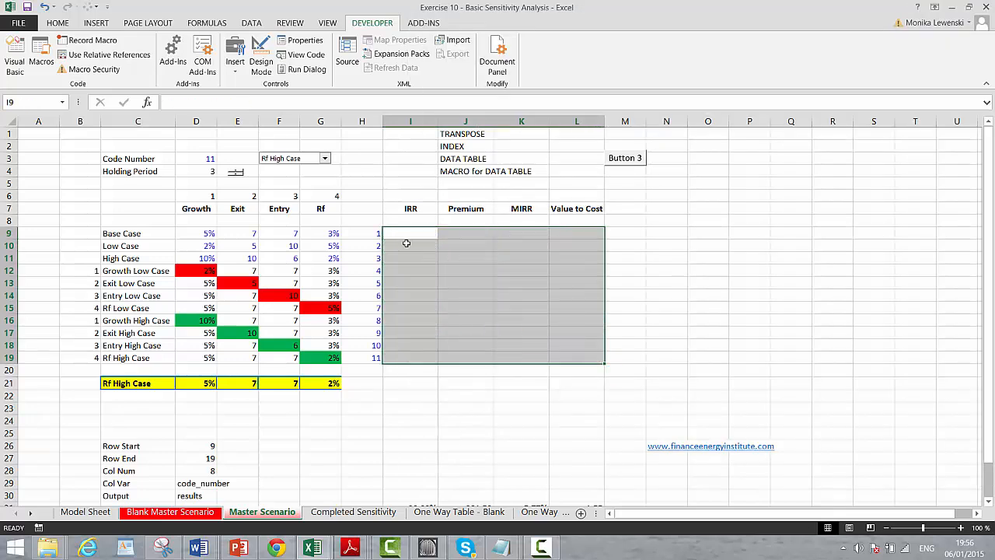
Reassign the sens_table macro from this workbook to Button 3.
right_click(625, 160)
left_click(650, 262)
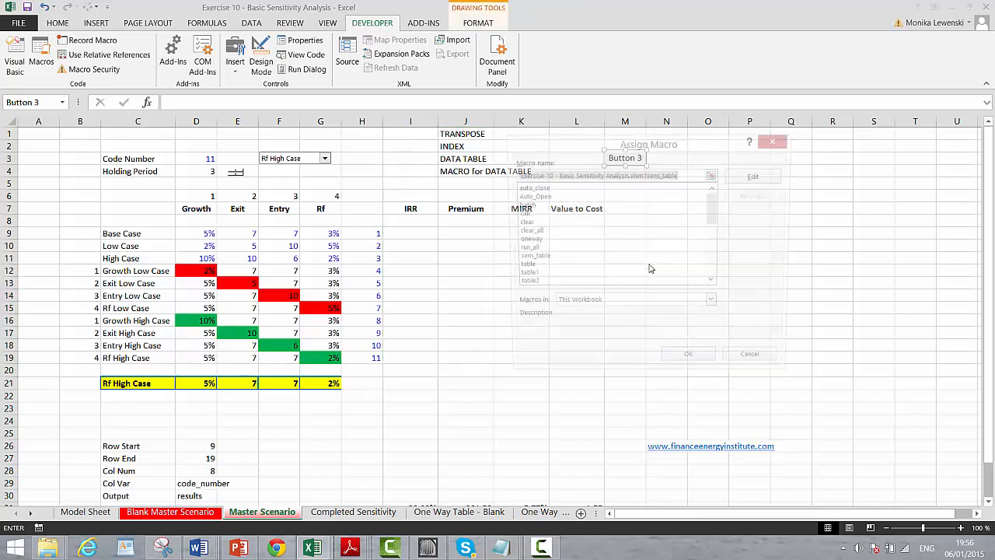
left_click(539, 258)
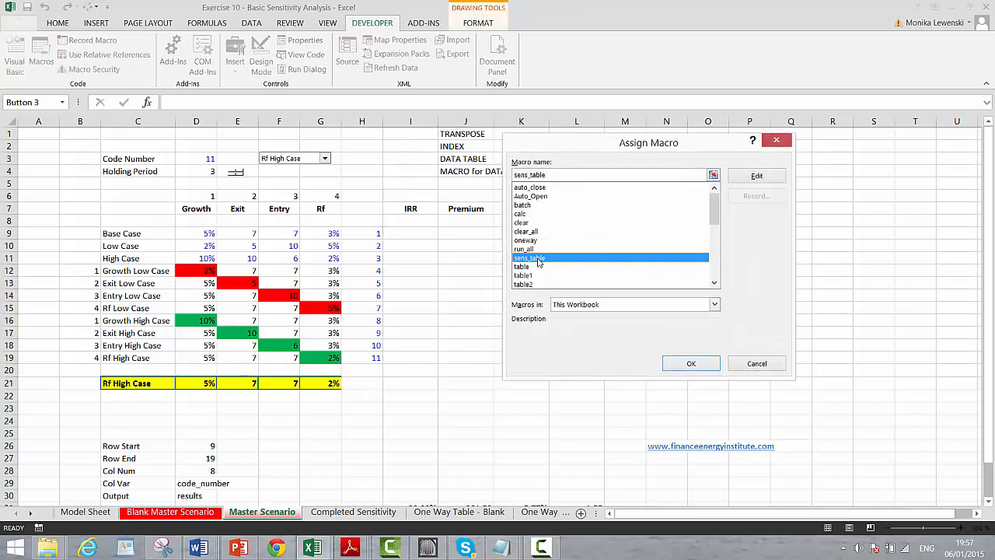
left_click(666, 363)
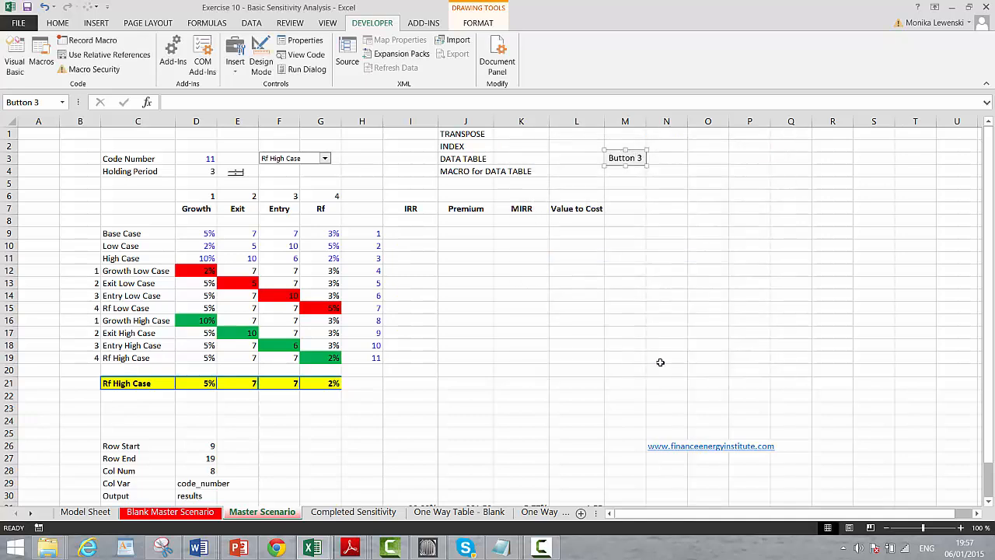
Run the macro from Button 3 to fill the results for all eleven scenarios.
left_click(584, 283)
left_click(620, 164)
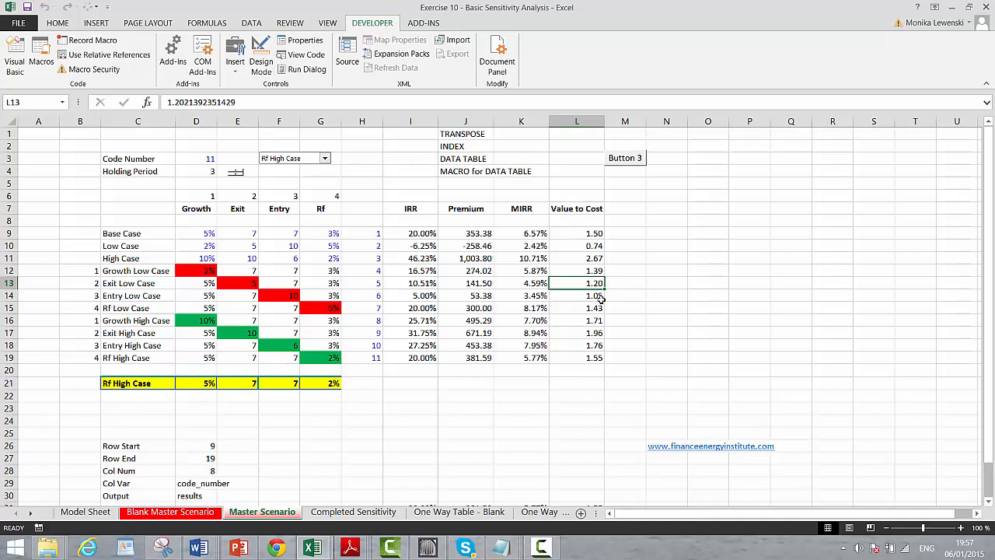
left_click(426, 222)
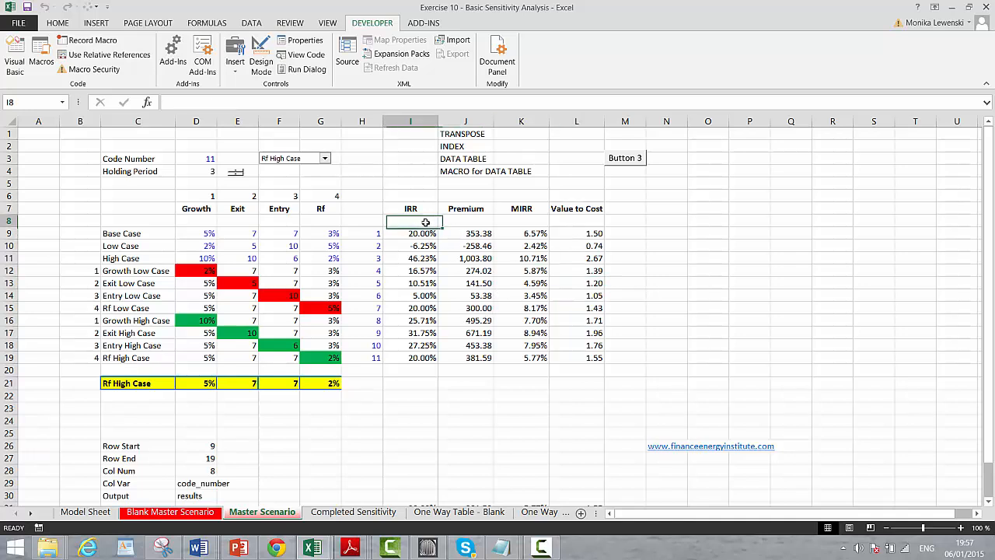
Delete the empty row 8 between the headings and the Base Case on the Master Scenario sheet.
key("ctrl+shift+Right")
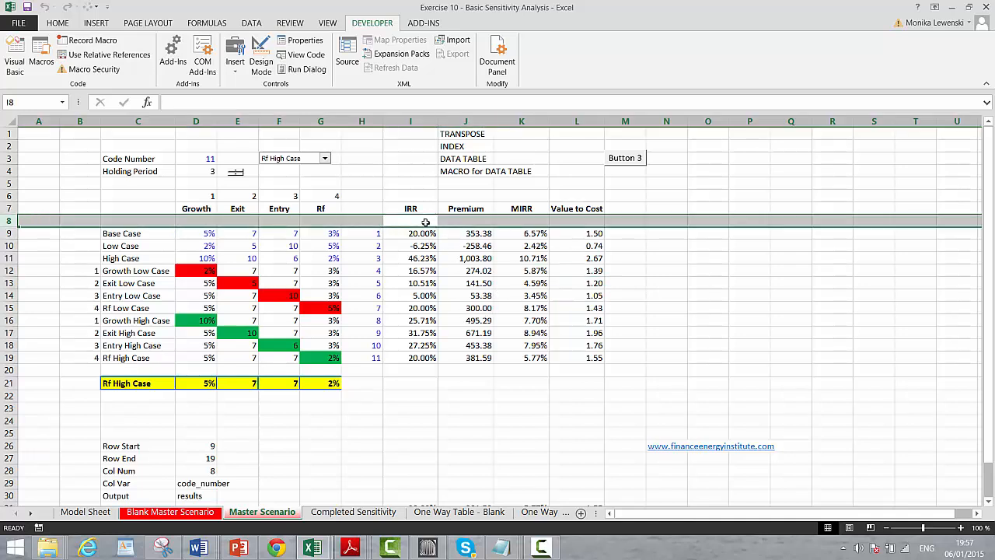
key("ctrl+minus")
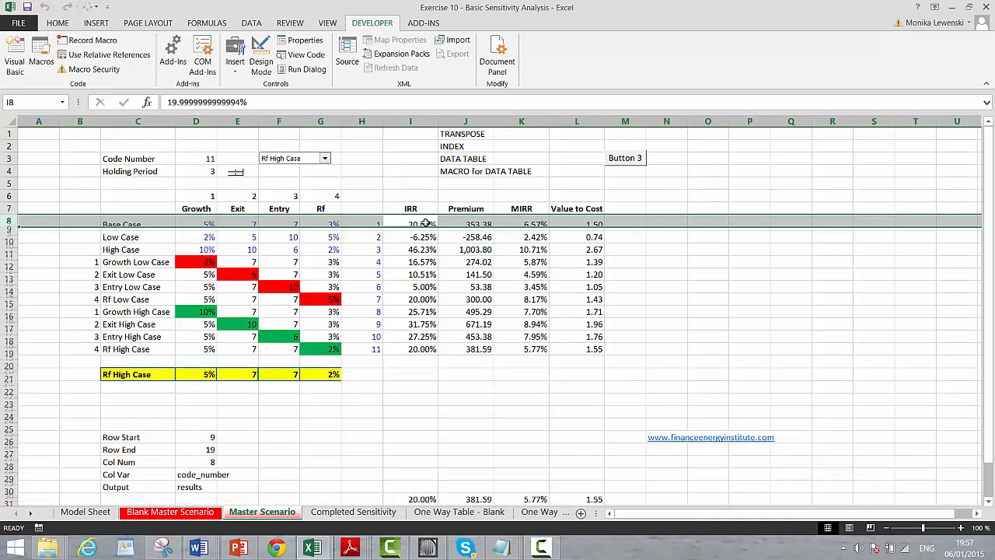
key("Up")
key("Left")
key("Left")
key("Left")
key("Left")
key("Left")
key("Left")
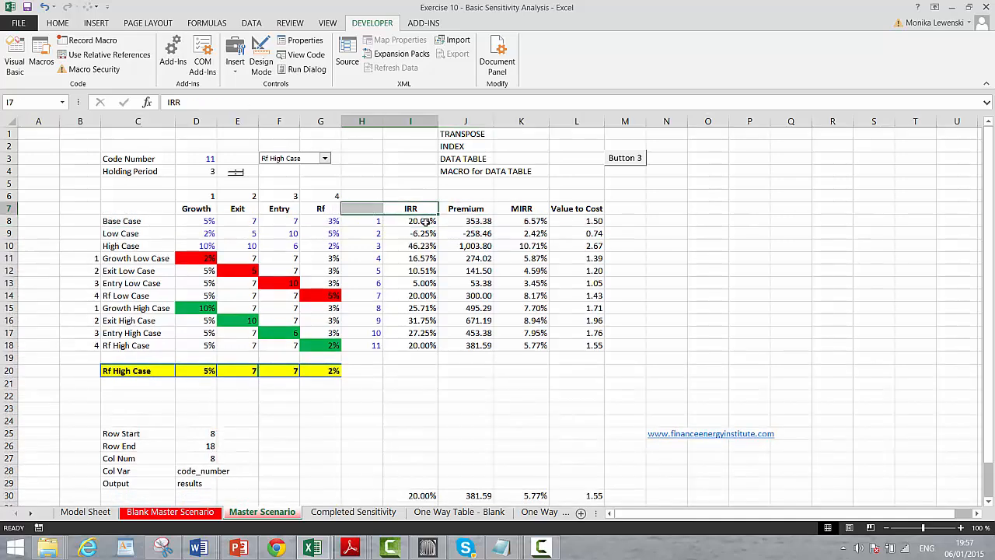
key("Down")
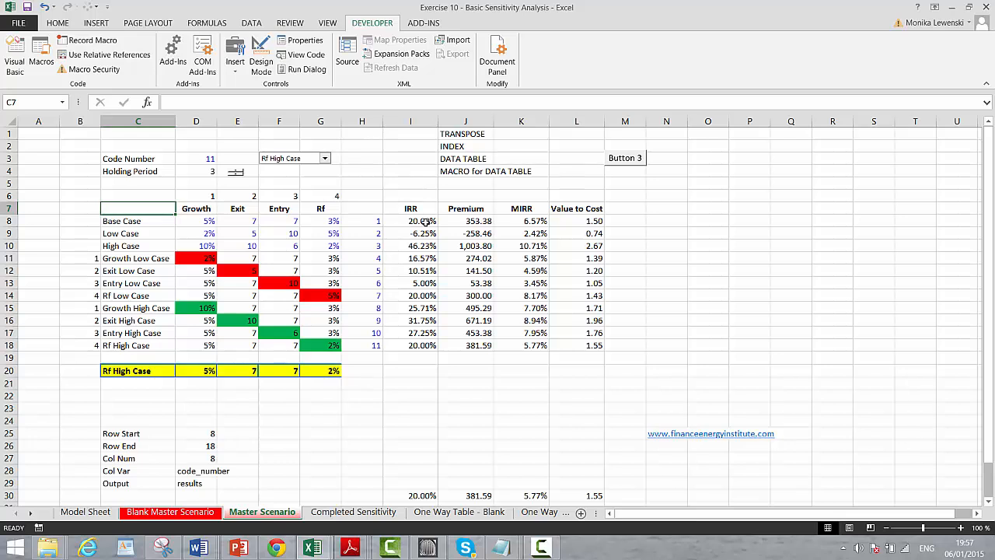
key("shift+Down")
key("shift+Down")
key("shift+Down")
key("shift+Up")
key("shift+Up")
key("shift+Up")
key("Up")
key("shift+Down")
key("shift+Down")
key("shift+Down")
key("shift+Down")
key("shift+Down")
key("shift+Down")
key("shift+Down")
key("shift+Down")
key("shift+Down")
key("shift+Down")
key("shift+Down")
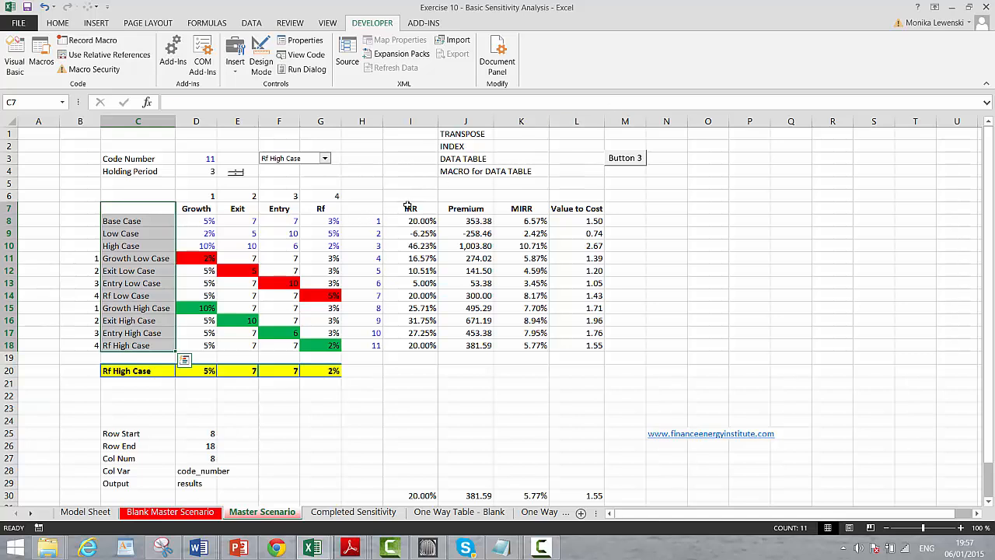
left_click_drag(407, 205, 420, 346)
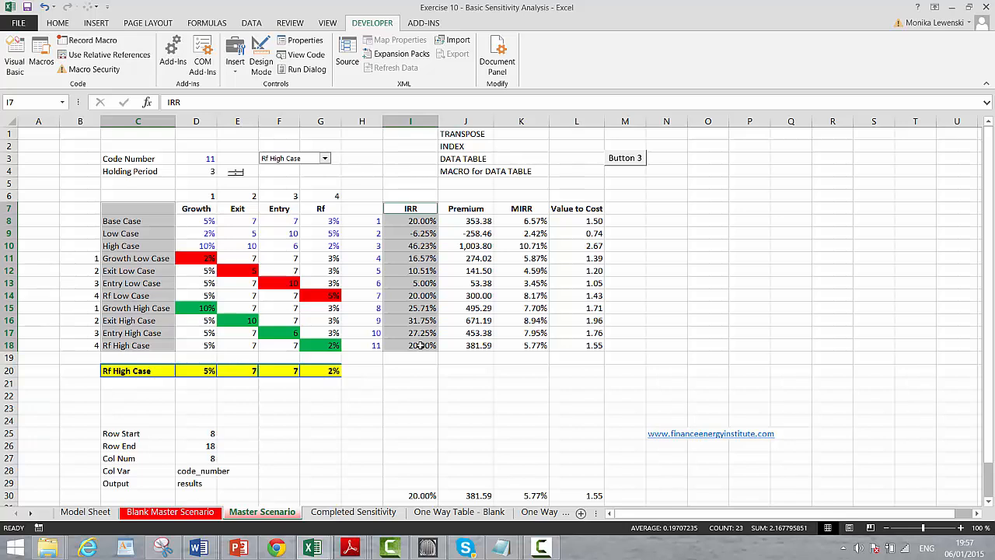
left_click(420, 346)
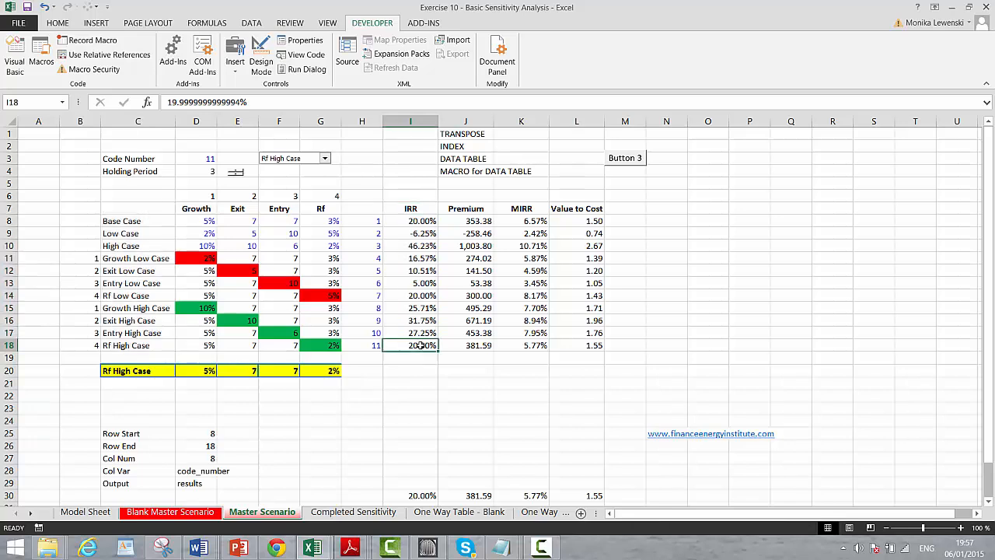
key("alt+F1")
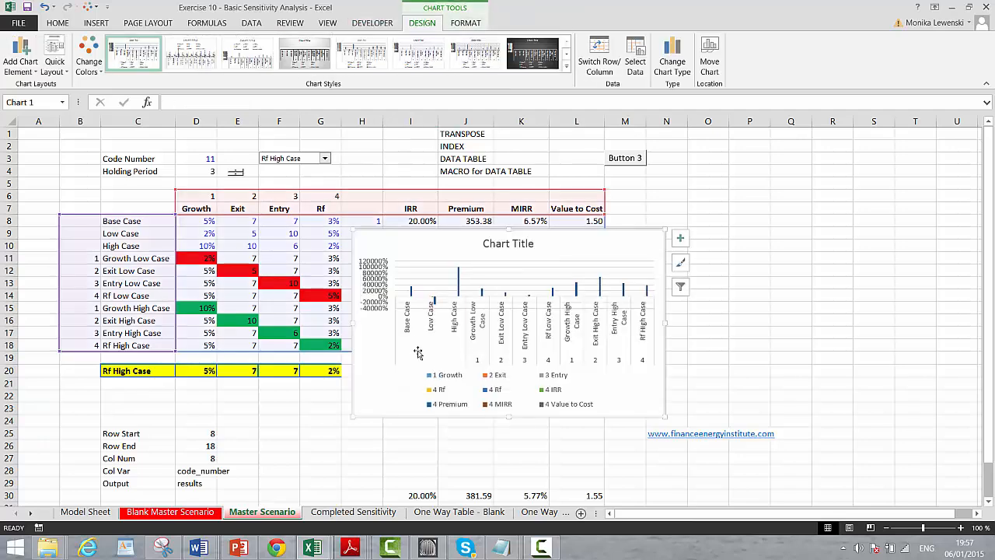
key("Delete")
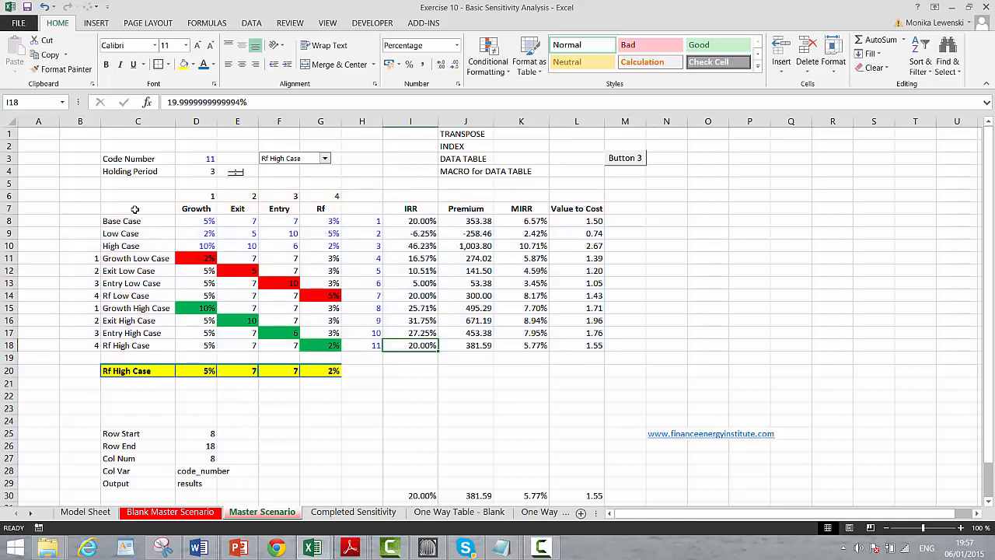
Insert a column chart of IRR by scenario from C7:C18 and I7:I18 and place it beside the Value to Cost column.
left_click_drag(134, 211, 148, 345)
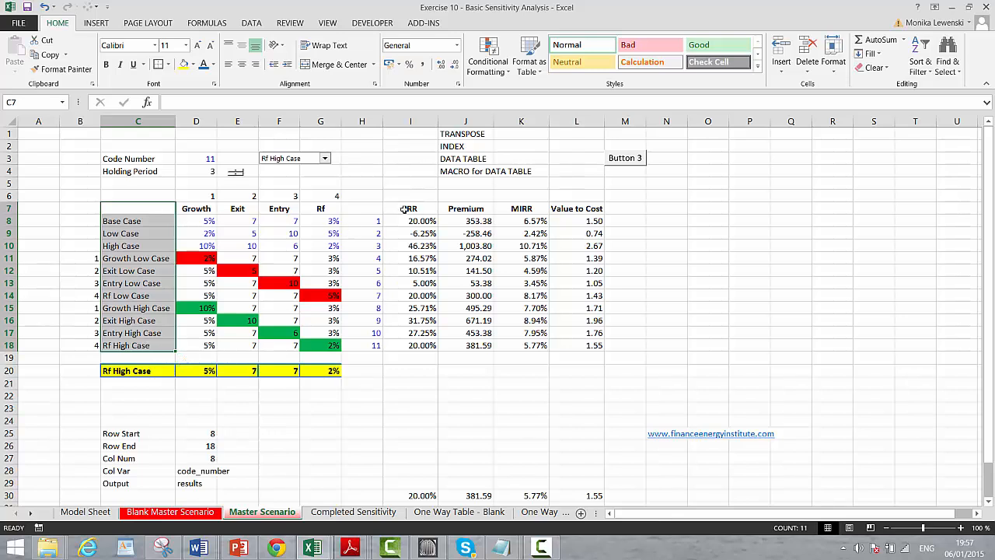
left_click_drag(404, 213, 419, 344, "ctrl")
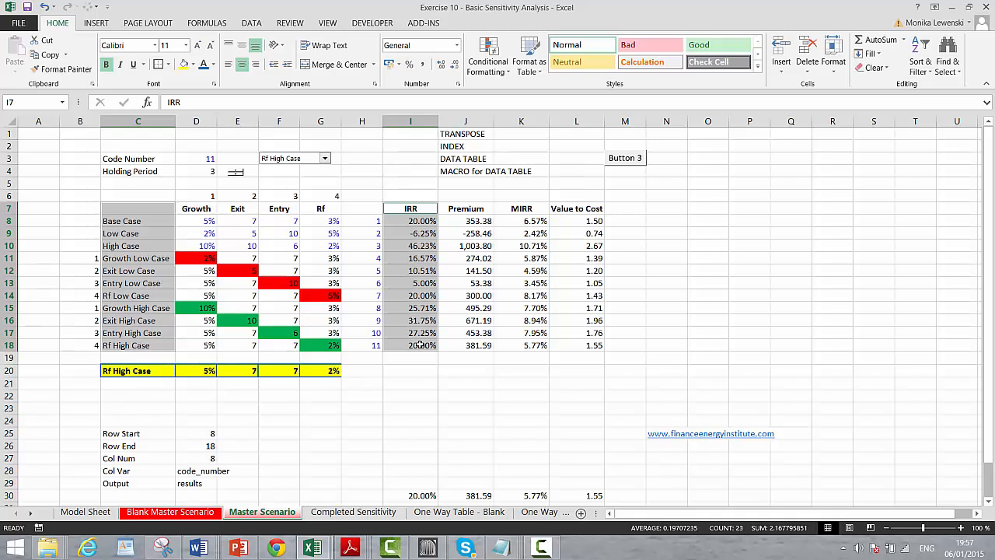
key("alt+F1")
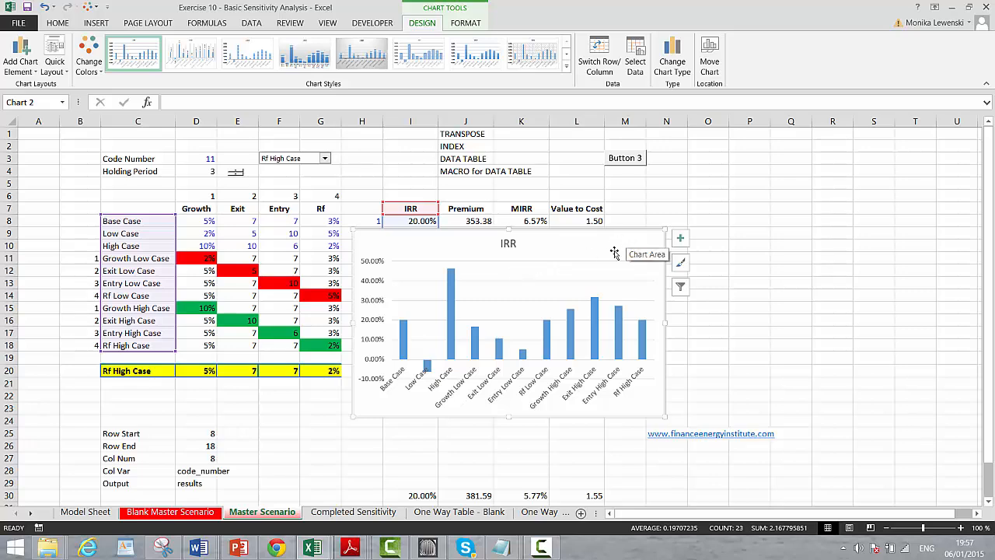
left_click_drag(626, 239, 901, 212)
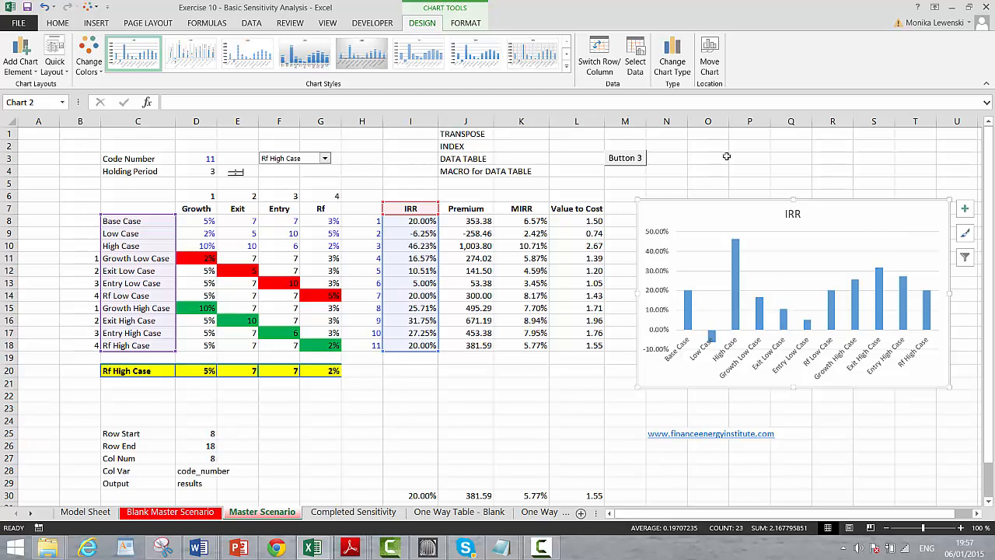
left_click(505, 407)
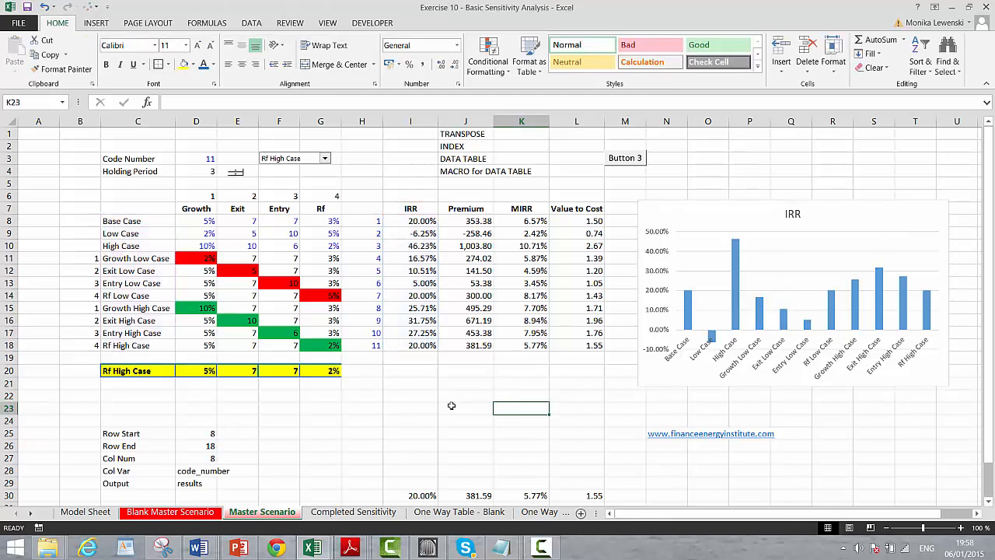